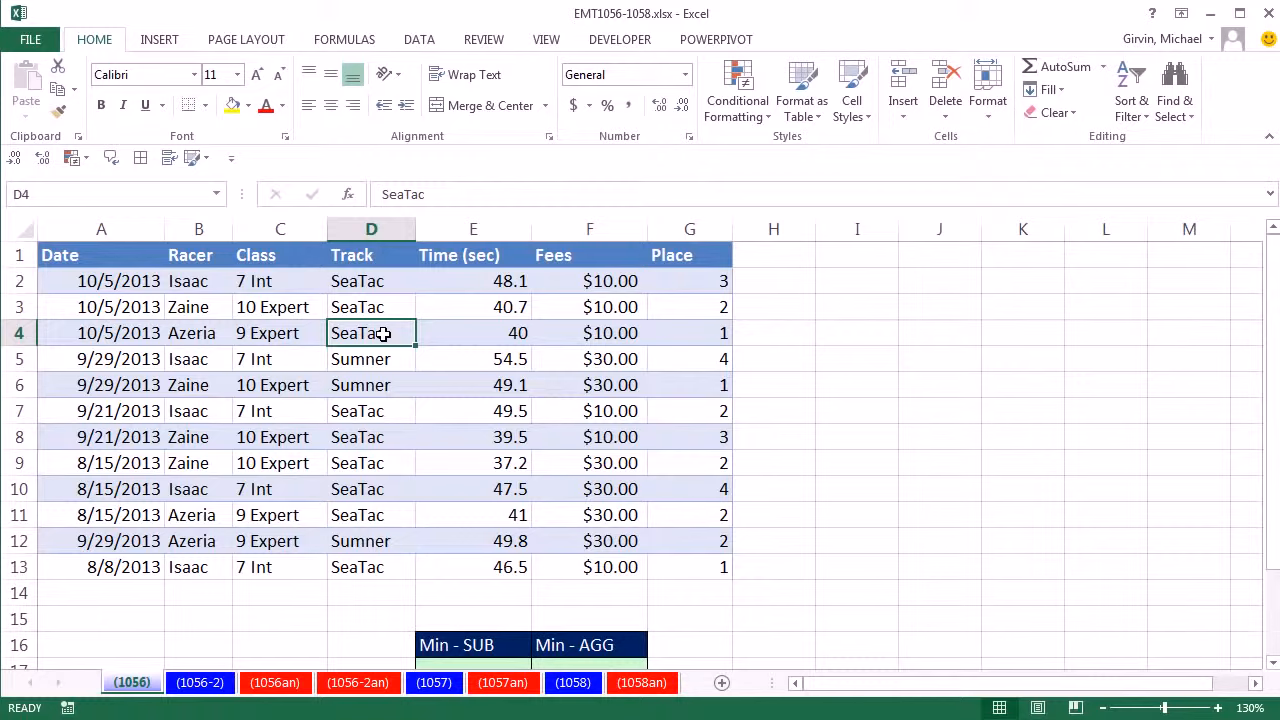
pyautogui.click(60, 255)
pyautogui.moveTo(173, 256); pyautogui.dragTo(694, 258)
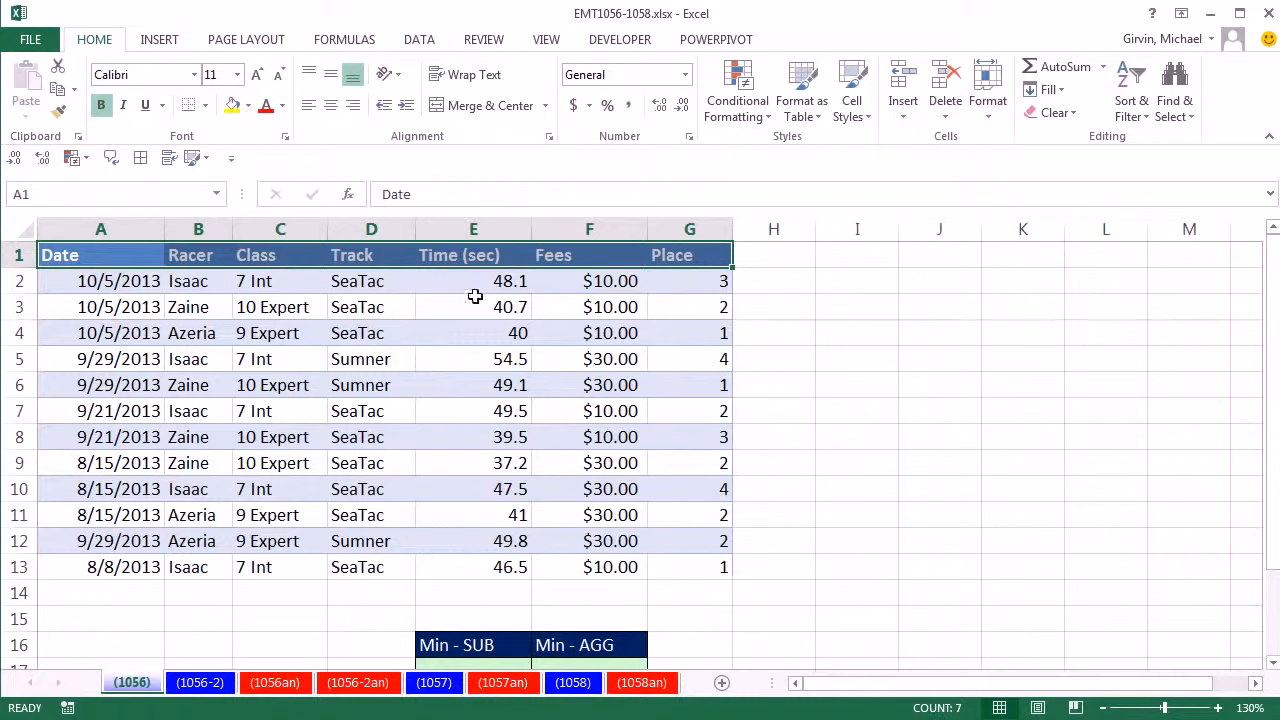
pyautogui.moveTo(478, 281); pyautogui.dragTo(497, 560)
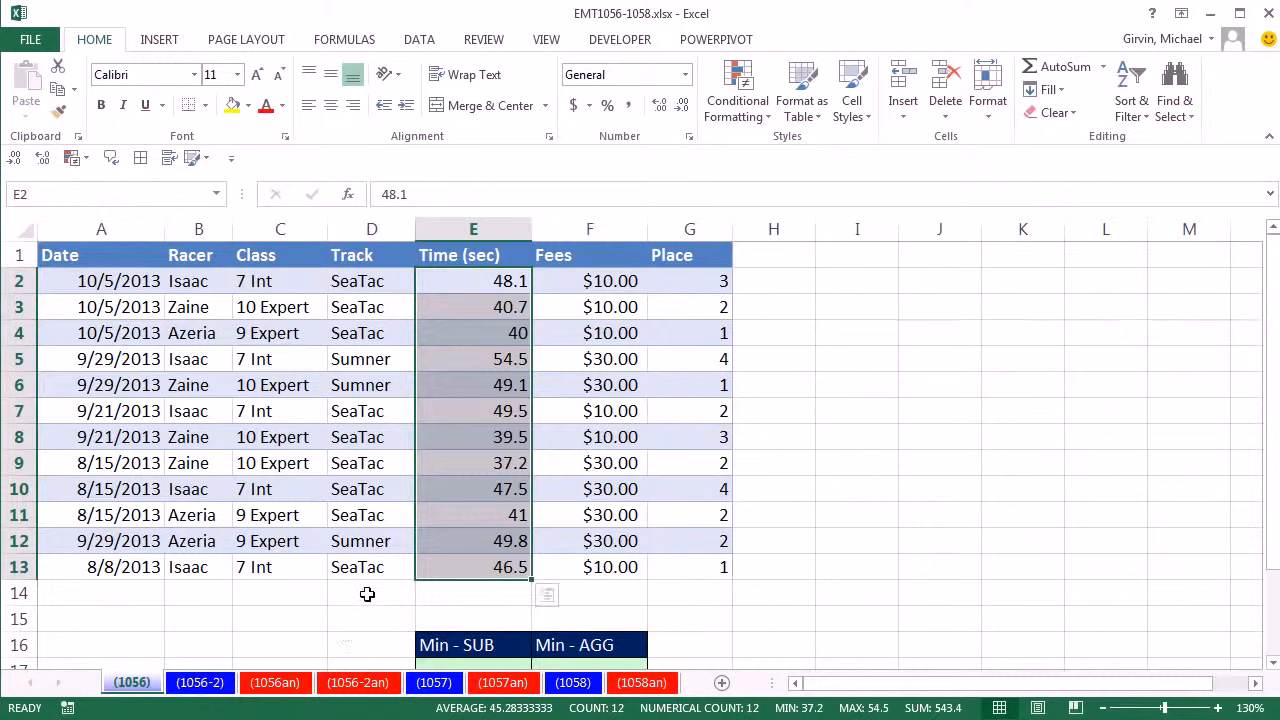
# - Convert the race data in A1:G13 to a table with headers and name it RacerTable
pyautogui.click(320, 382)
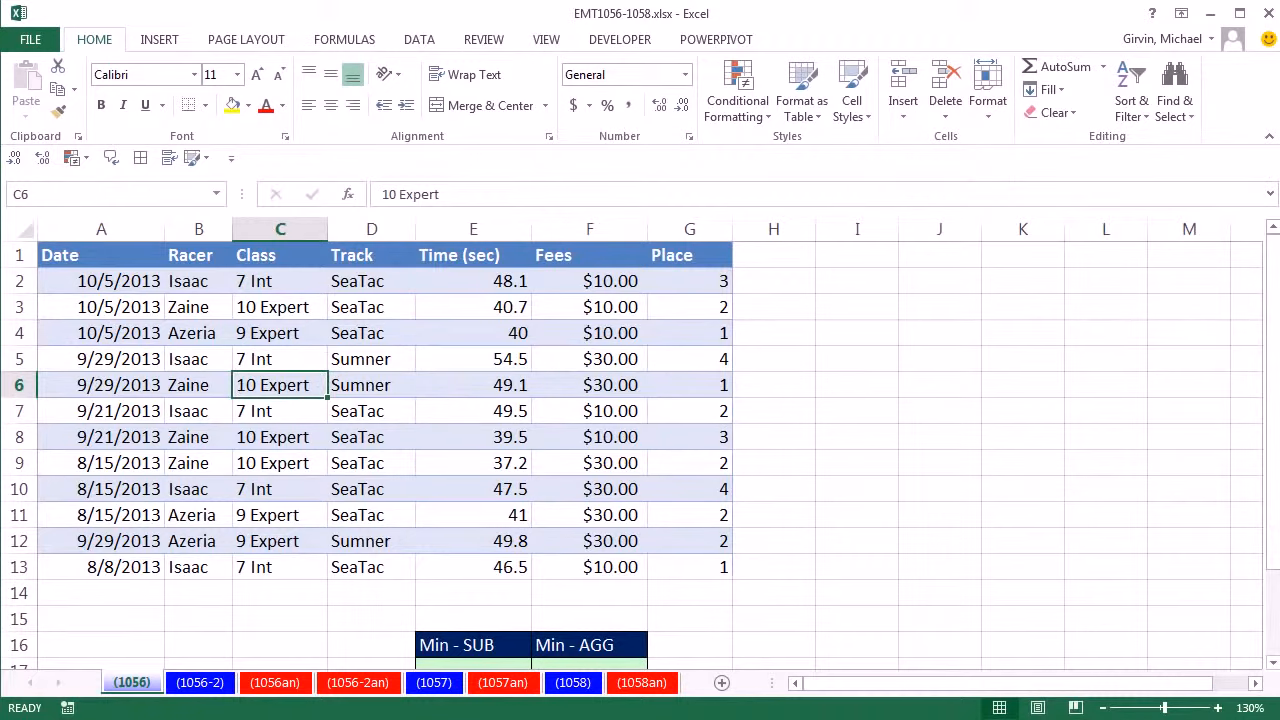
pyautogui.hotkey('ctrl', 't')
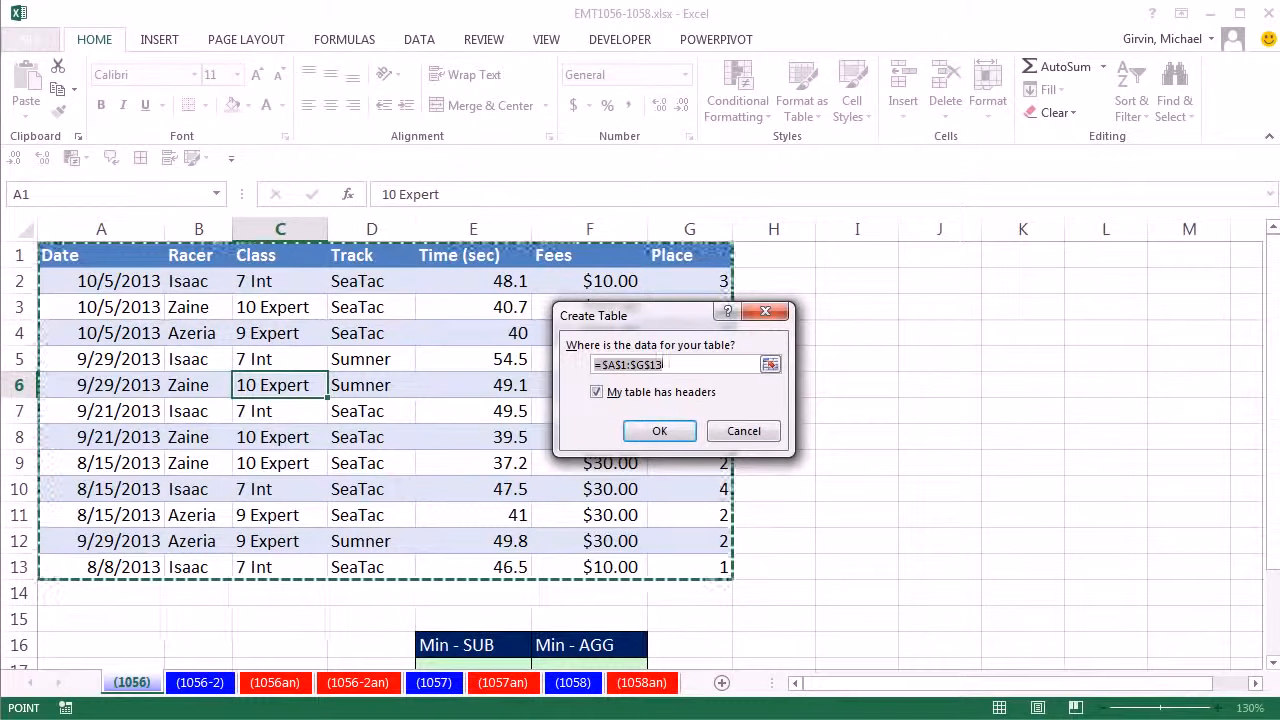
pyautogui.click(660, 431)
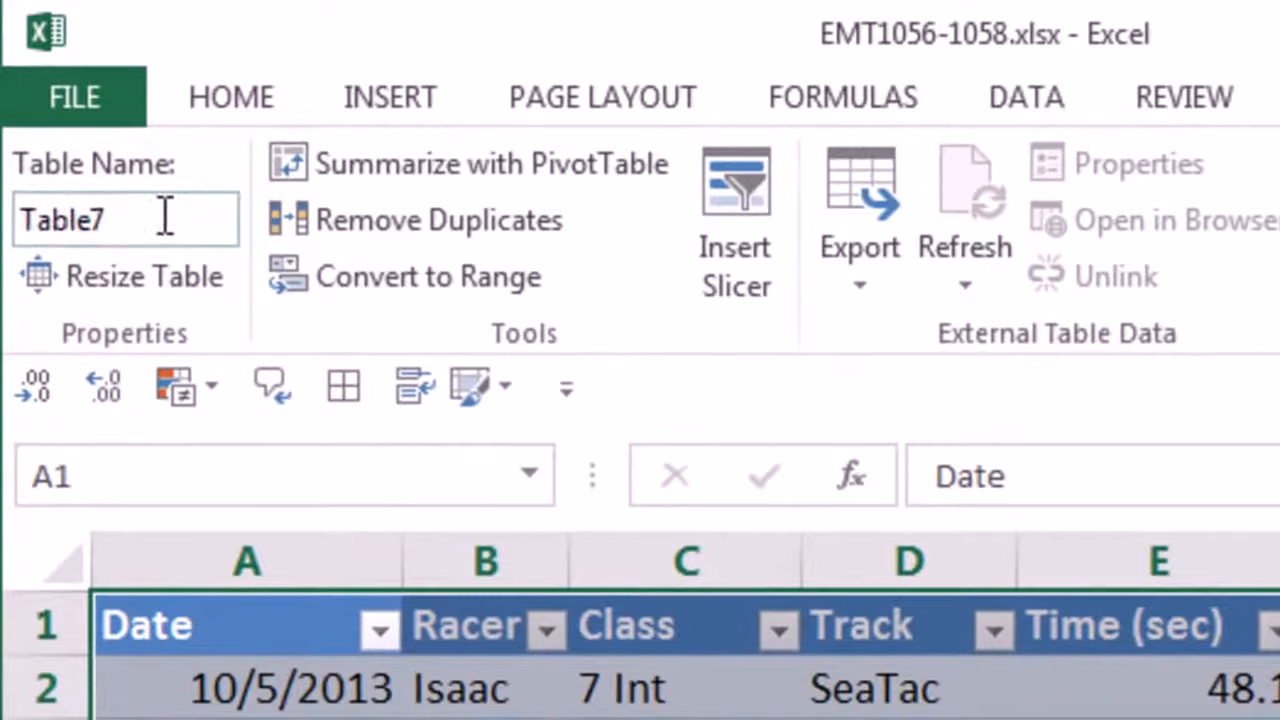
pyautogui.click(152, 185)
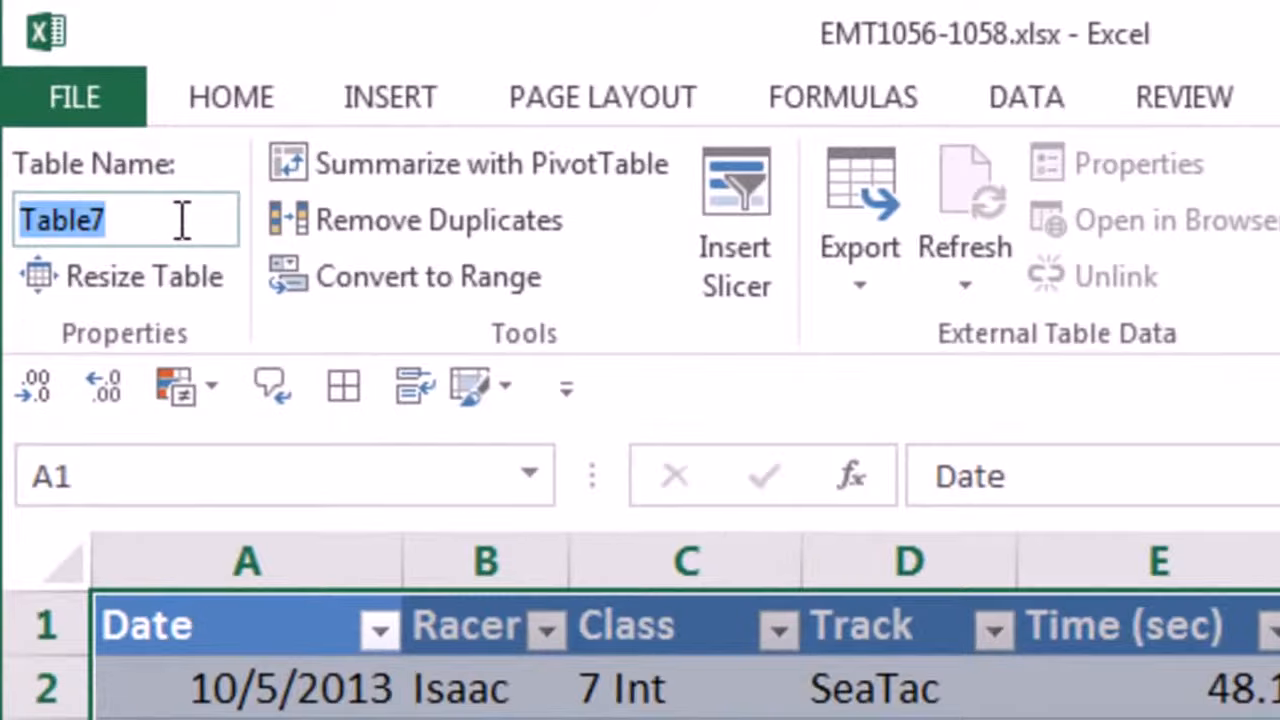
pyautogui.write('RacerTable')
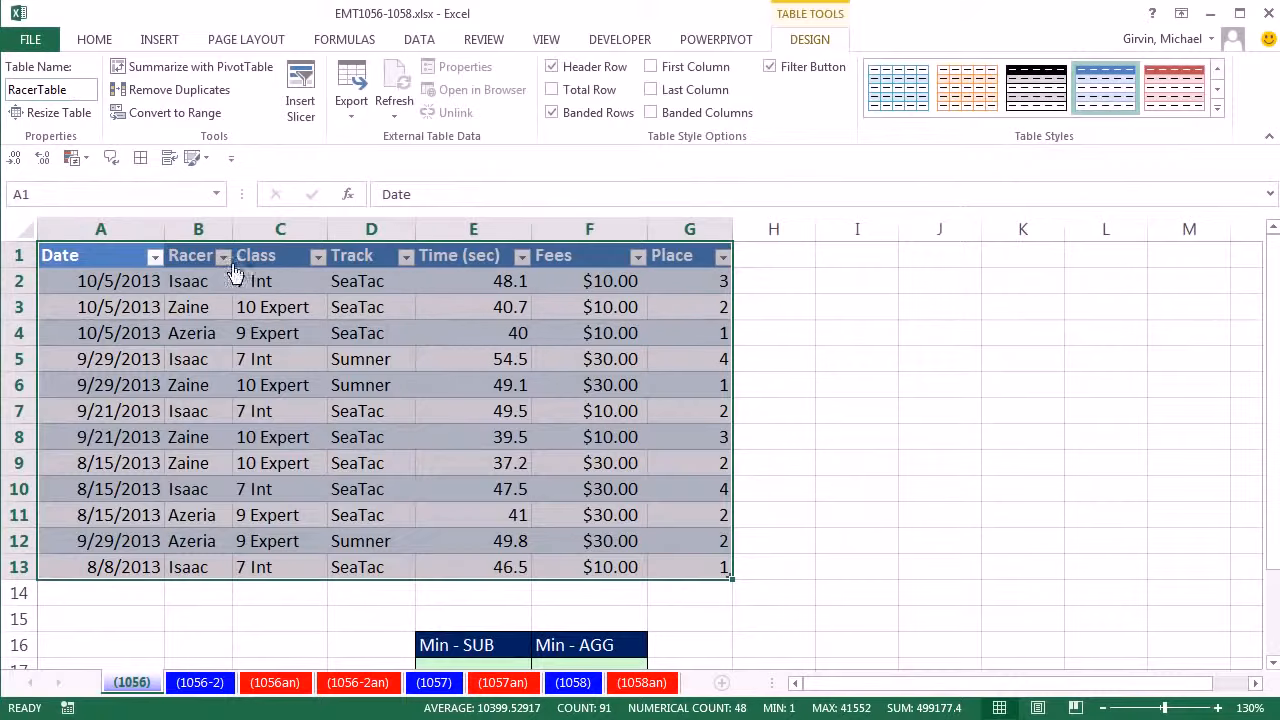
pyautogui.click(223, 257)
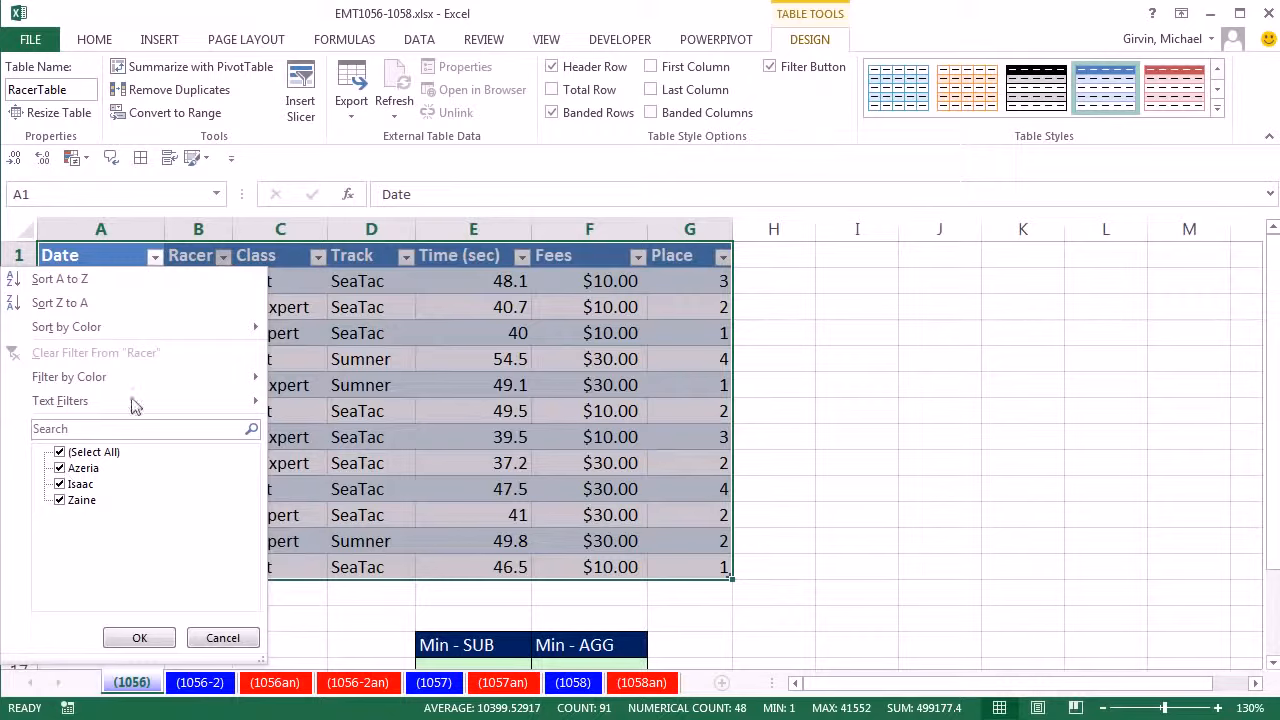
pyautogui.click(223, 258)
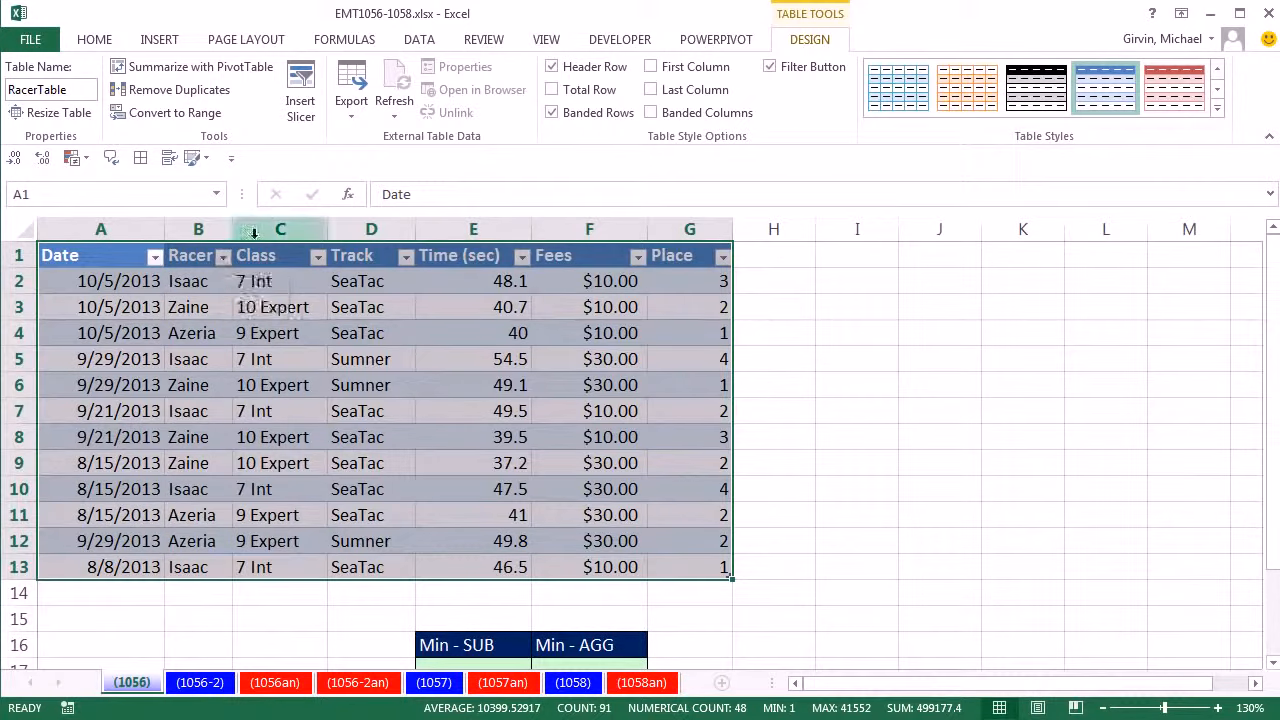
# - Insert slicers for the Racer and Track fields of RacerTable
pyautogui.click(300, 92)
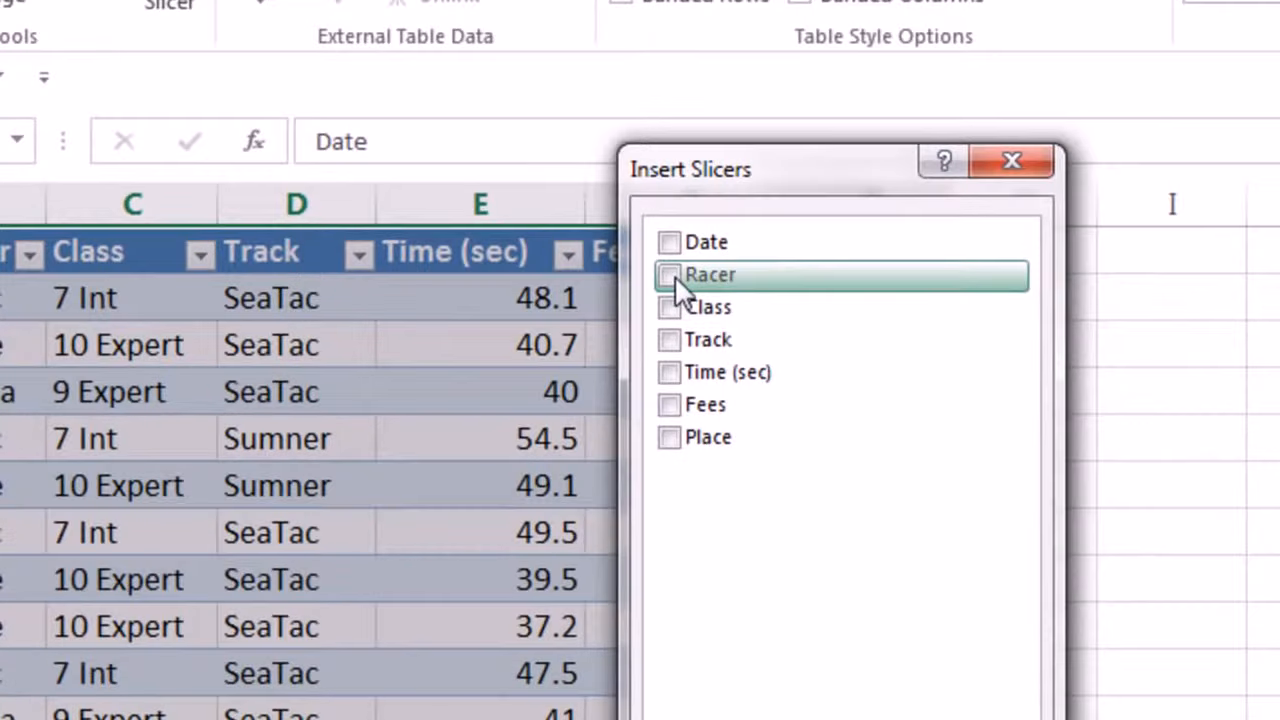
pyautogui.click(669, 340)
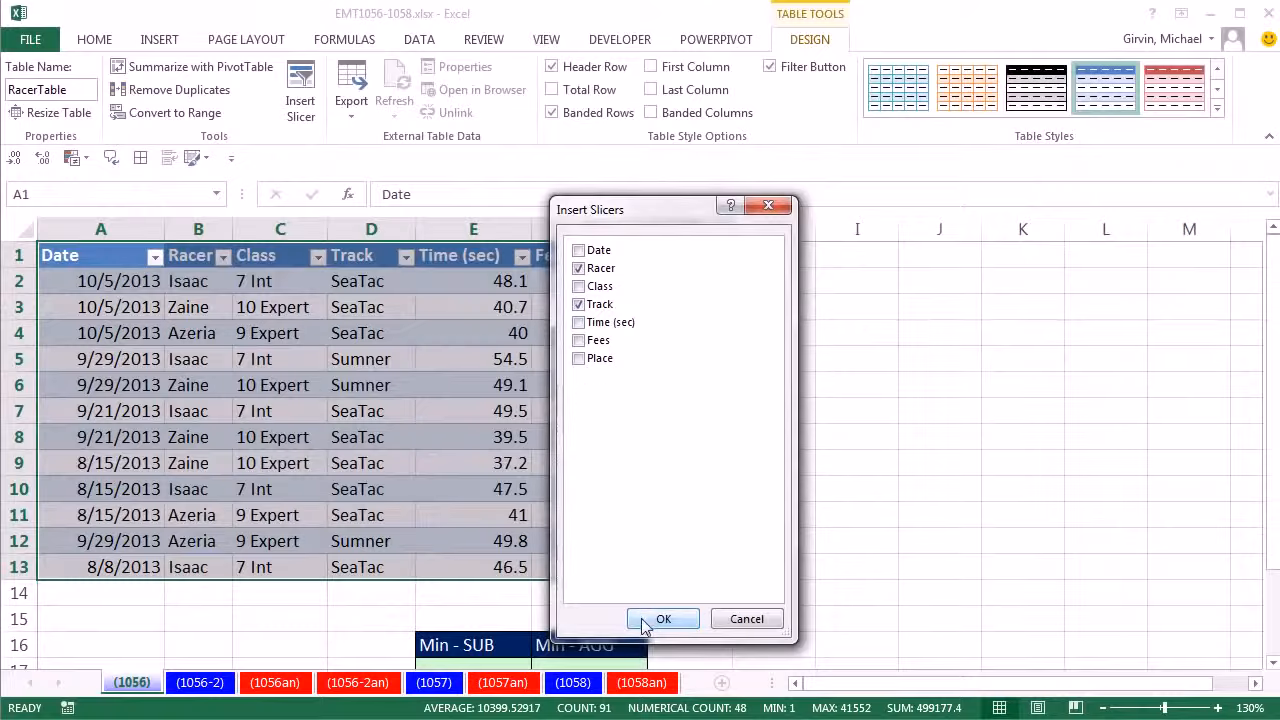
pyautogui.click(663, 619)
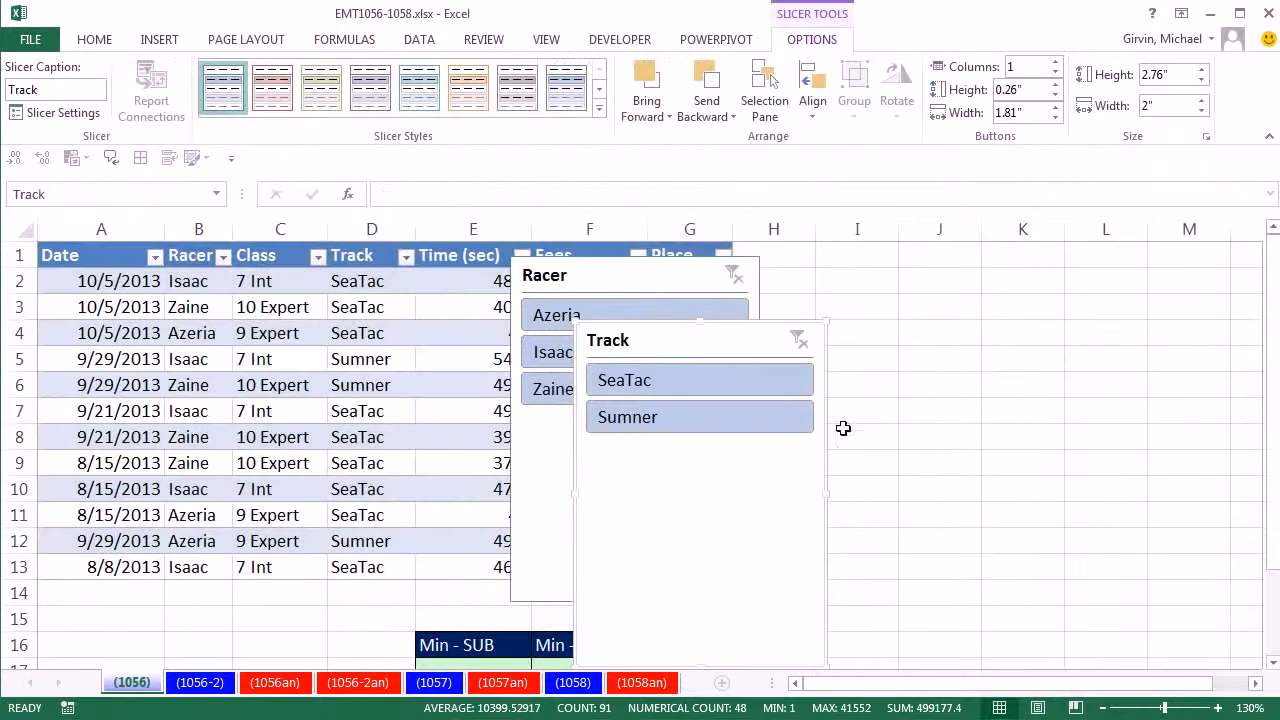
# - Place the Racer and Track slicers beside the table and shrink the Racer slicer to about 1.41 by 1.04 inches
pyautogui.moveTo(726, 349); pyautogui.dragTo(1129, 289)
pyautogui.moveTo(672, 540); pyautogui.dragTo(810, 548)
pyautogui.moveTo(895, 609); pyautogui.dragTo(780, 440)
pyautogui.moveTo(725, 288); pyautogui.dragTo(833, 289)
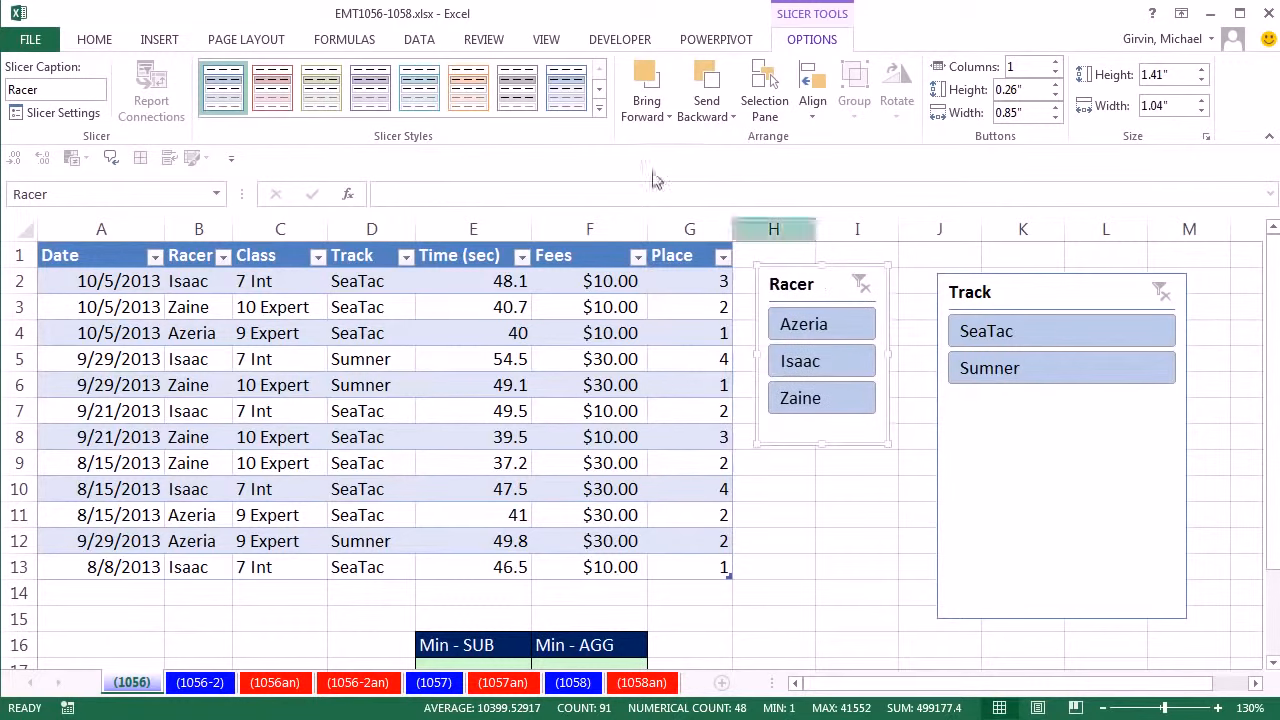
# - Give the Racer slicer the red style and the Track slicer the green style, shrinking the latter to about 1.21 by 1.05 inches
pyautogui.click(274, 92)
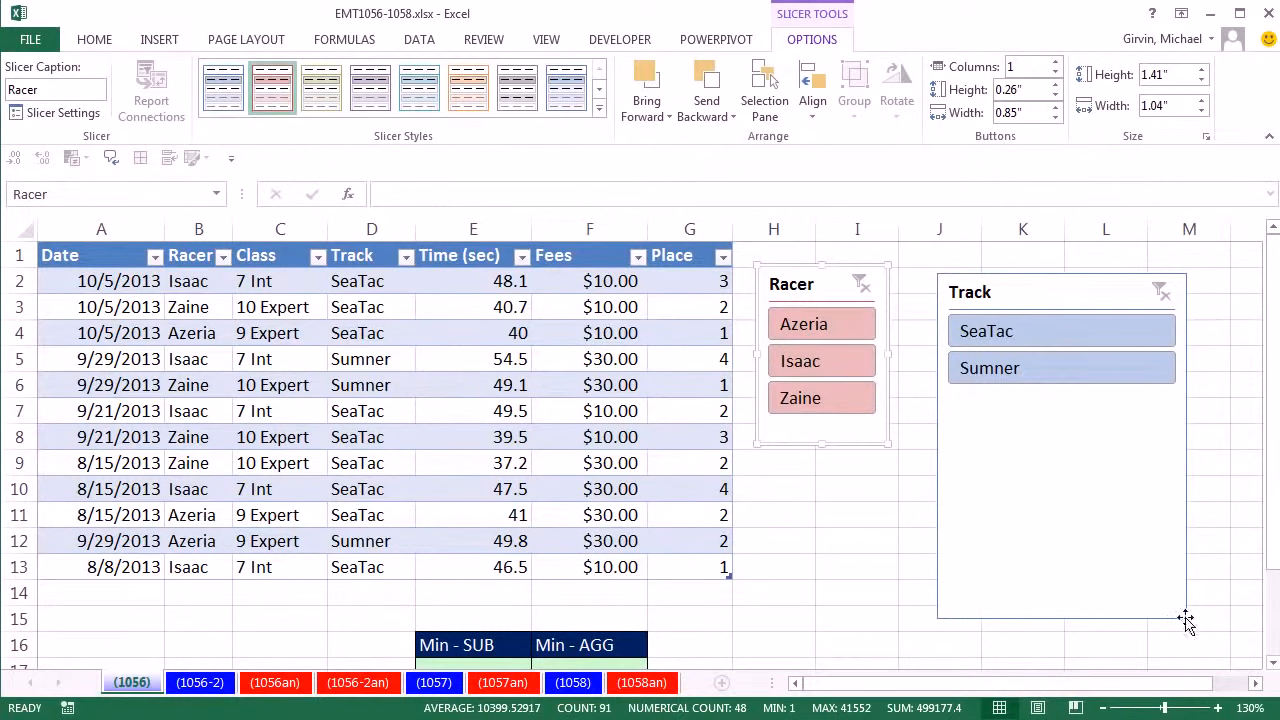
pyautogui.moveTo(1184, 620); pyautogui.dragTo(1055, 425)
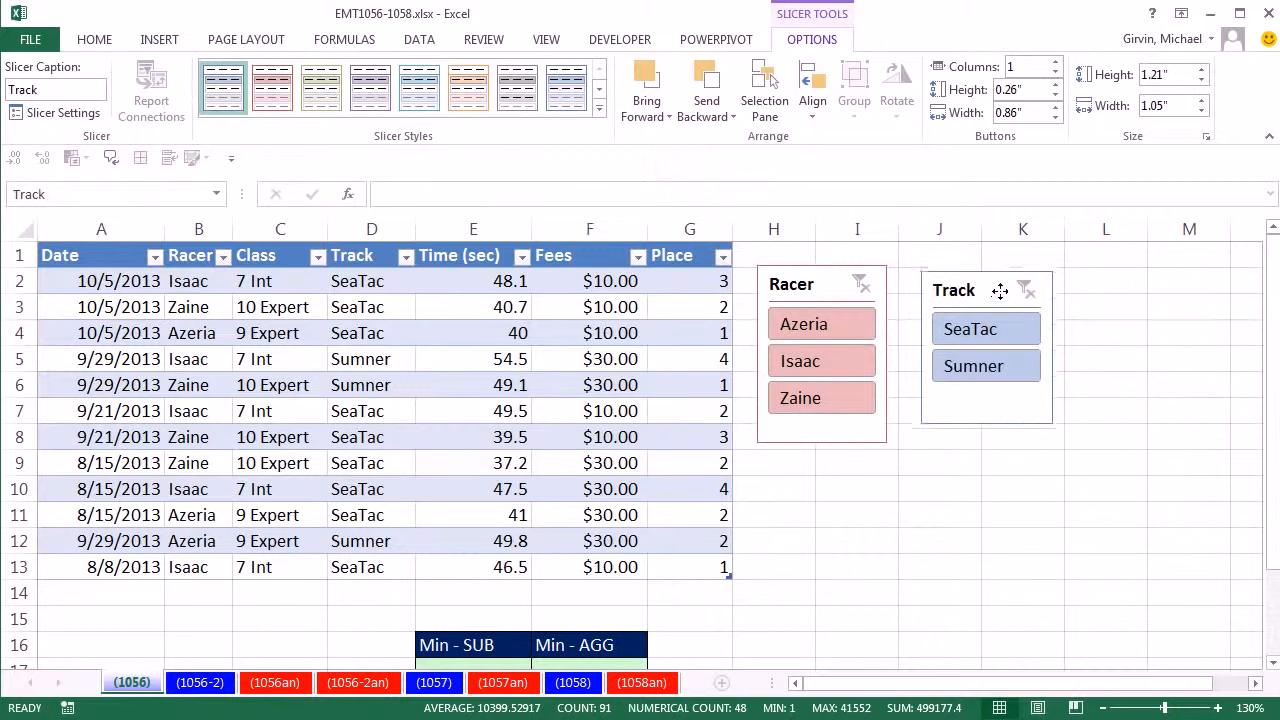
pyautogui.click(322, 92)
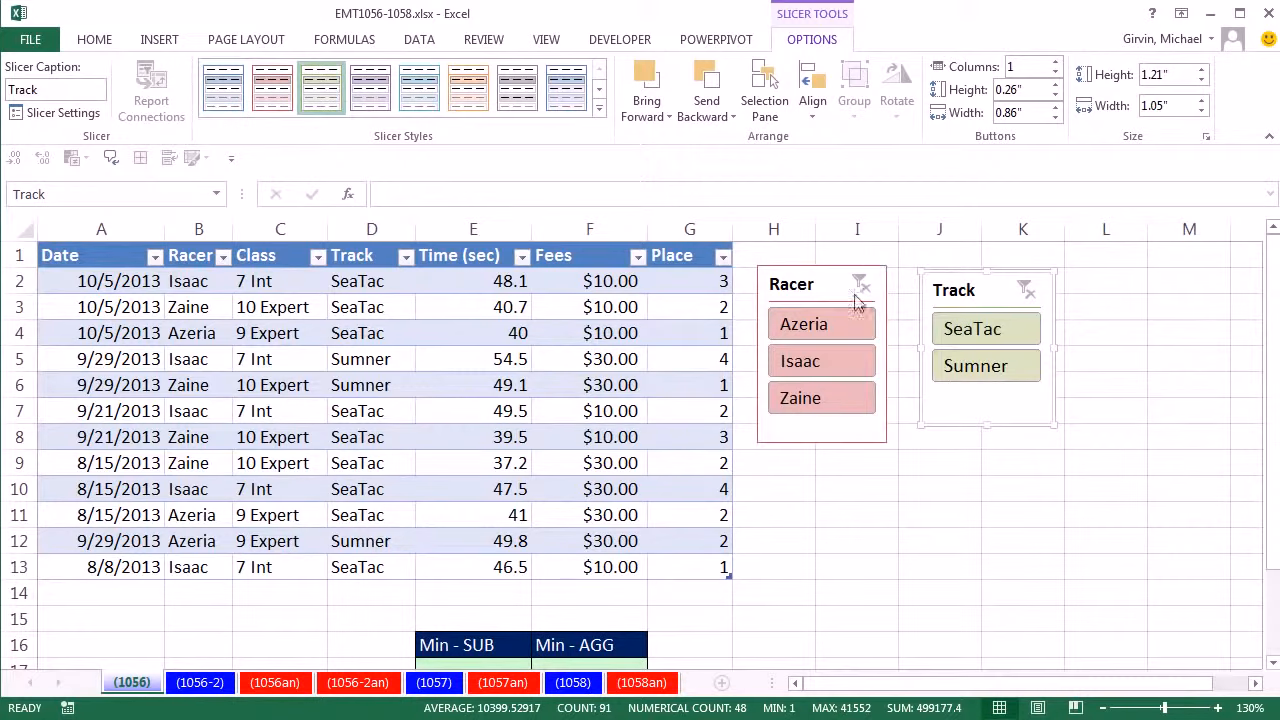
# - Filter the table with the slicers to the 7 Int racer and the SeaTac track
pyautogui.click(801, 368)
pyautogui.click(958, 342)
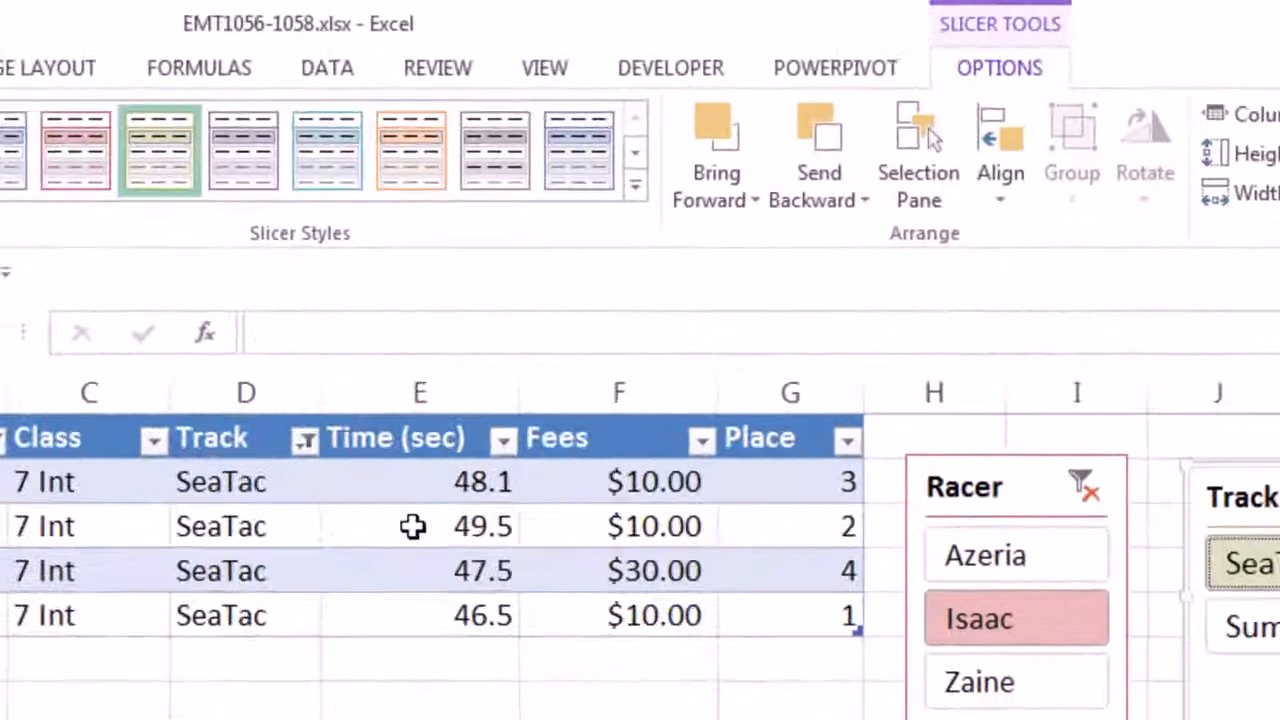
pyautogui.click(469, 307)
pyautogui.rightClick(400, 574)
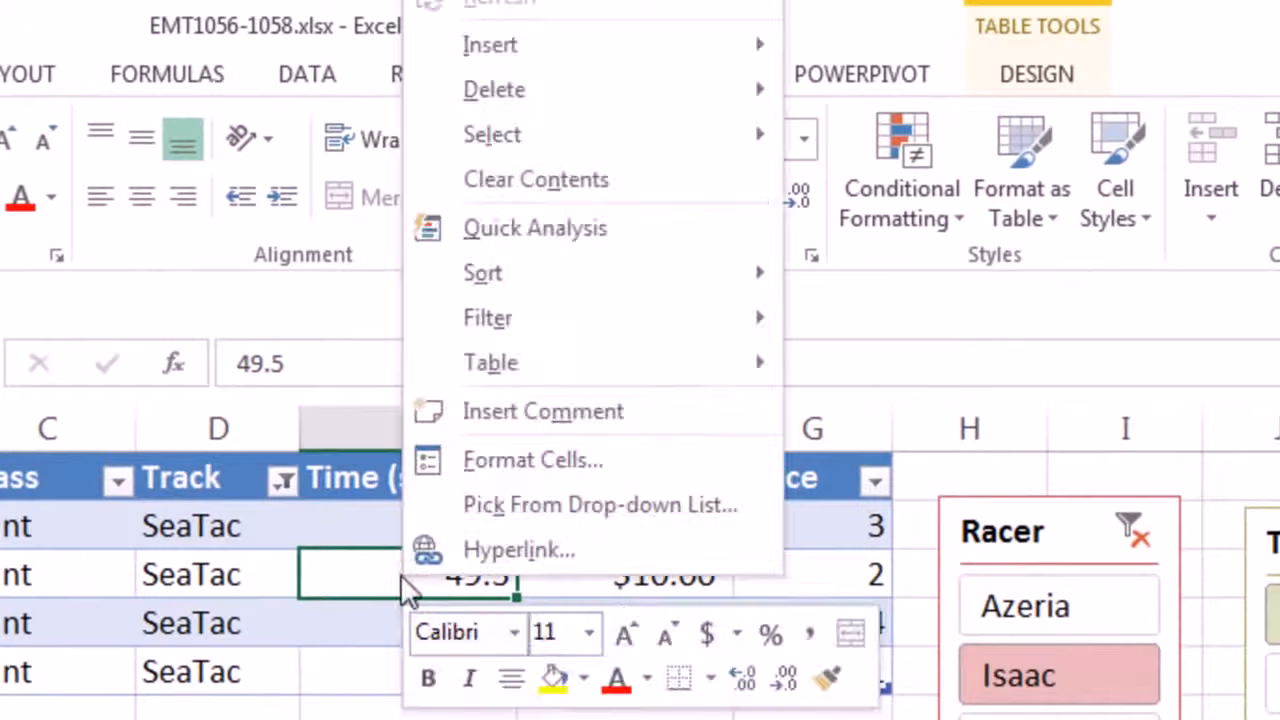
pyautogui.moveTo(552, 372)
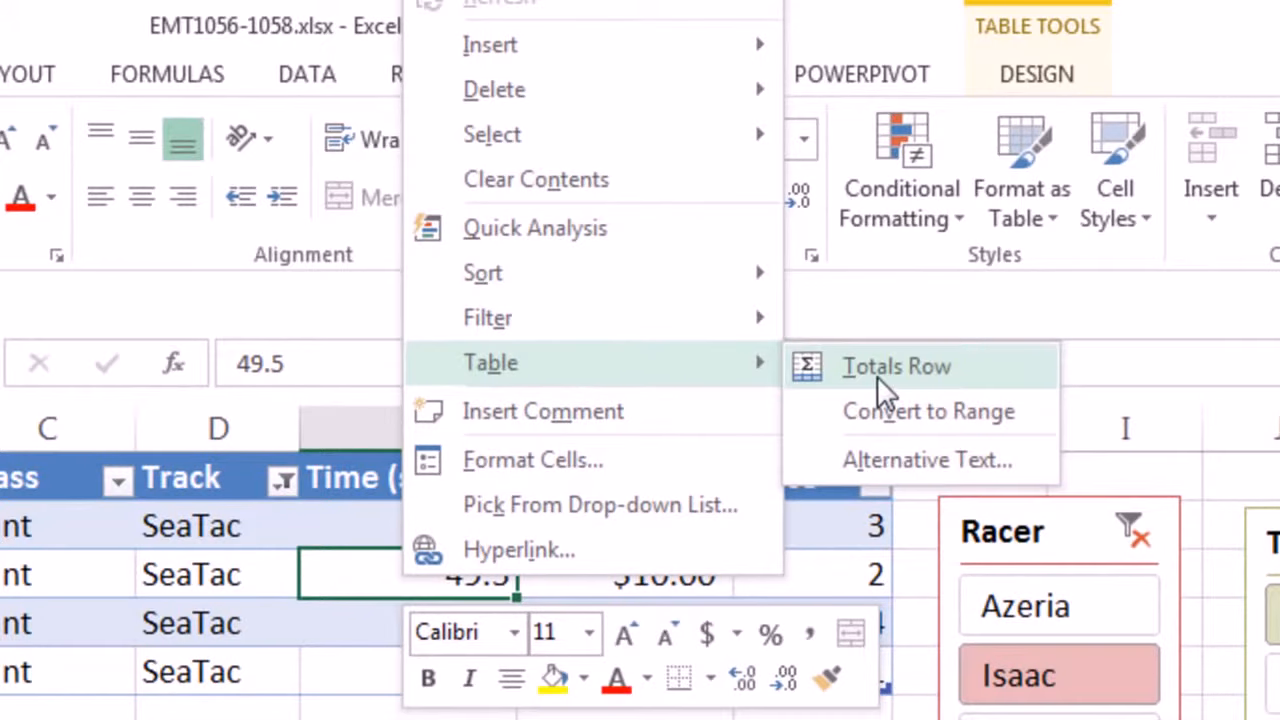
pyautogui.press('Escape')
pyautogui.press('Escape')
# - Add a total row to the table and remove it again
pyautogui.click(1010, 88)
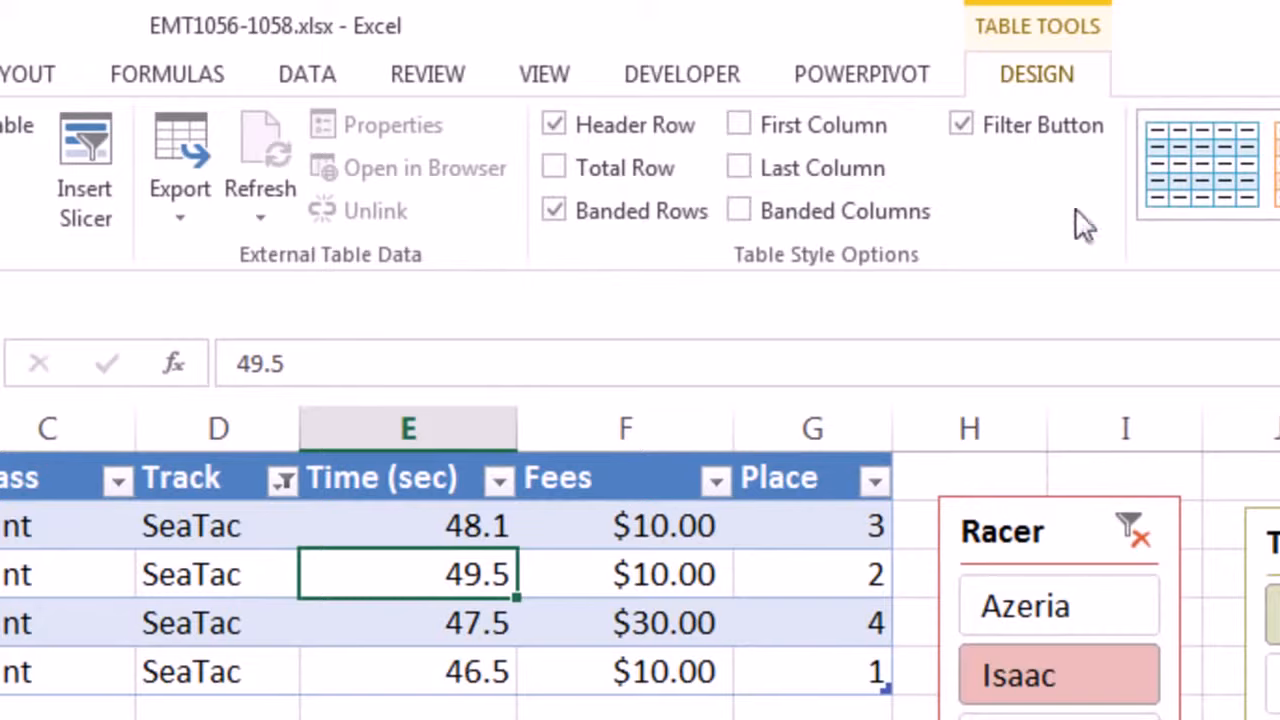
pyautogui.click(551, 168)
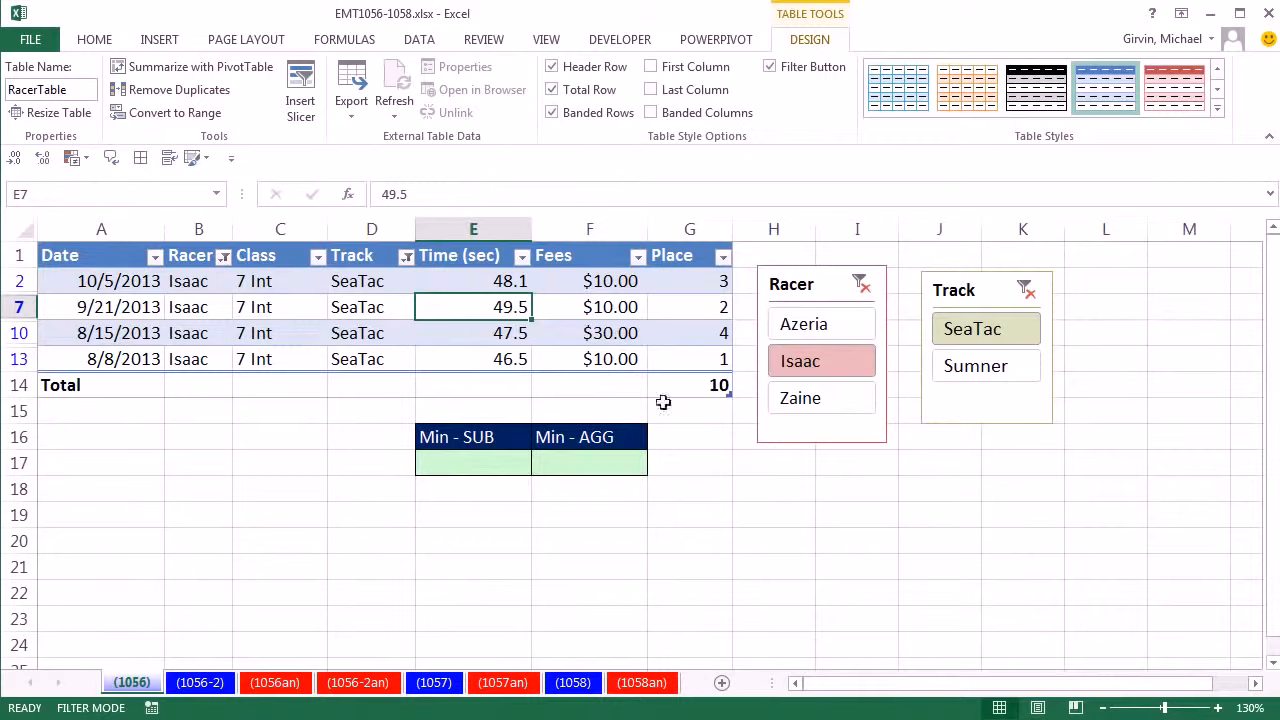
pyautogui.click(553, 92)
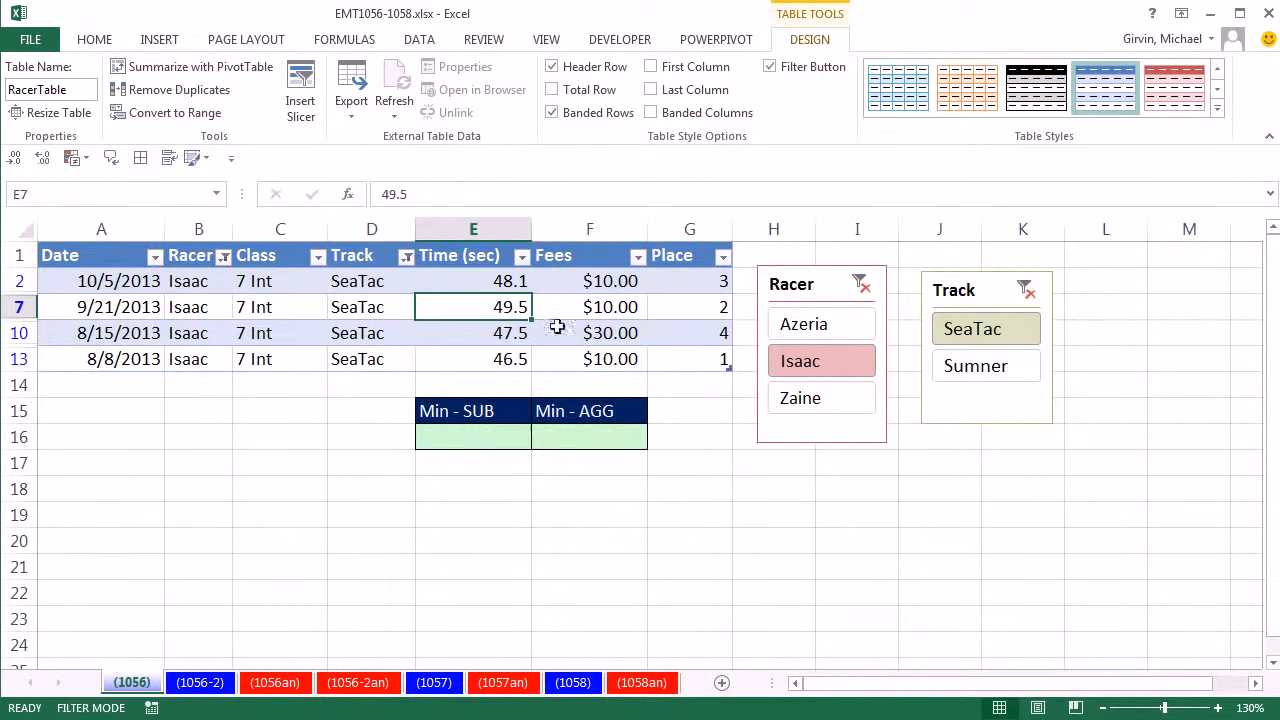
# - Move the Min - SUB and Min - AGG block two rows down, away from the table
pyautogui.click(511, 383)
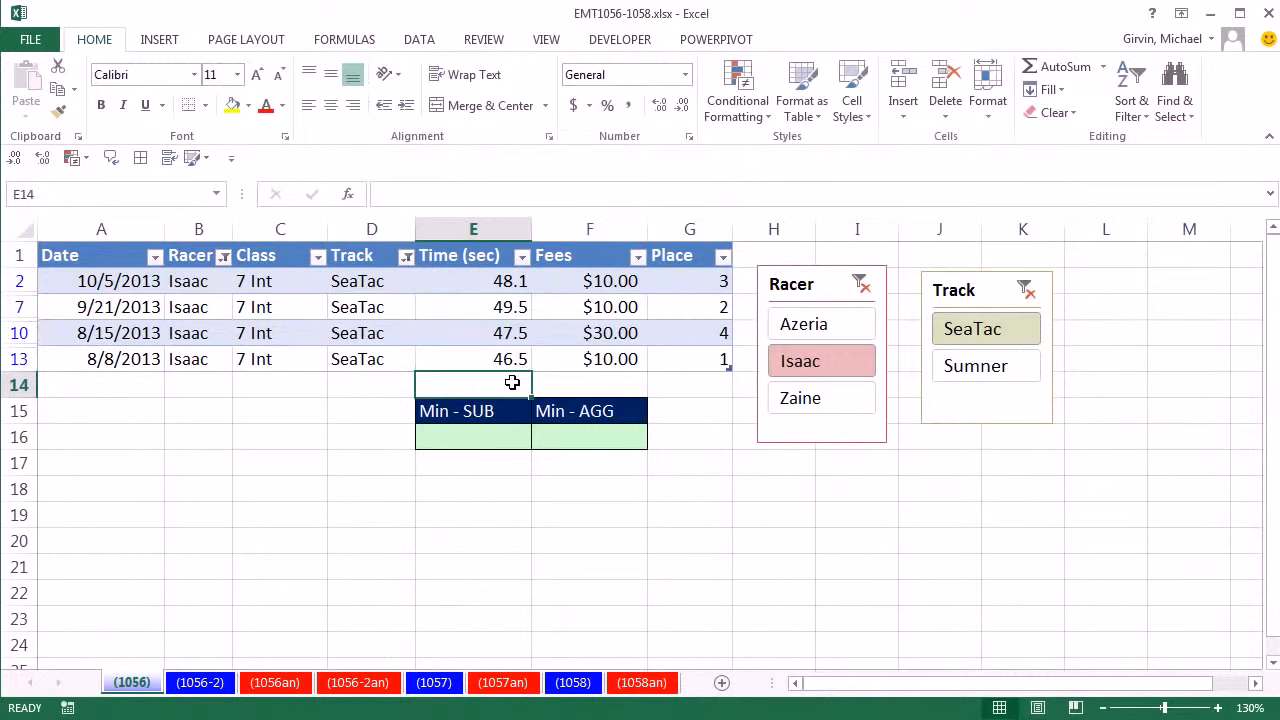
pyautogui.moveTo(509, 415); pyautogui.dragTo(575, 448)
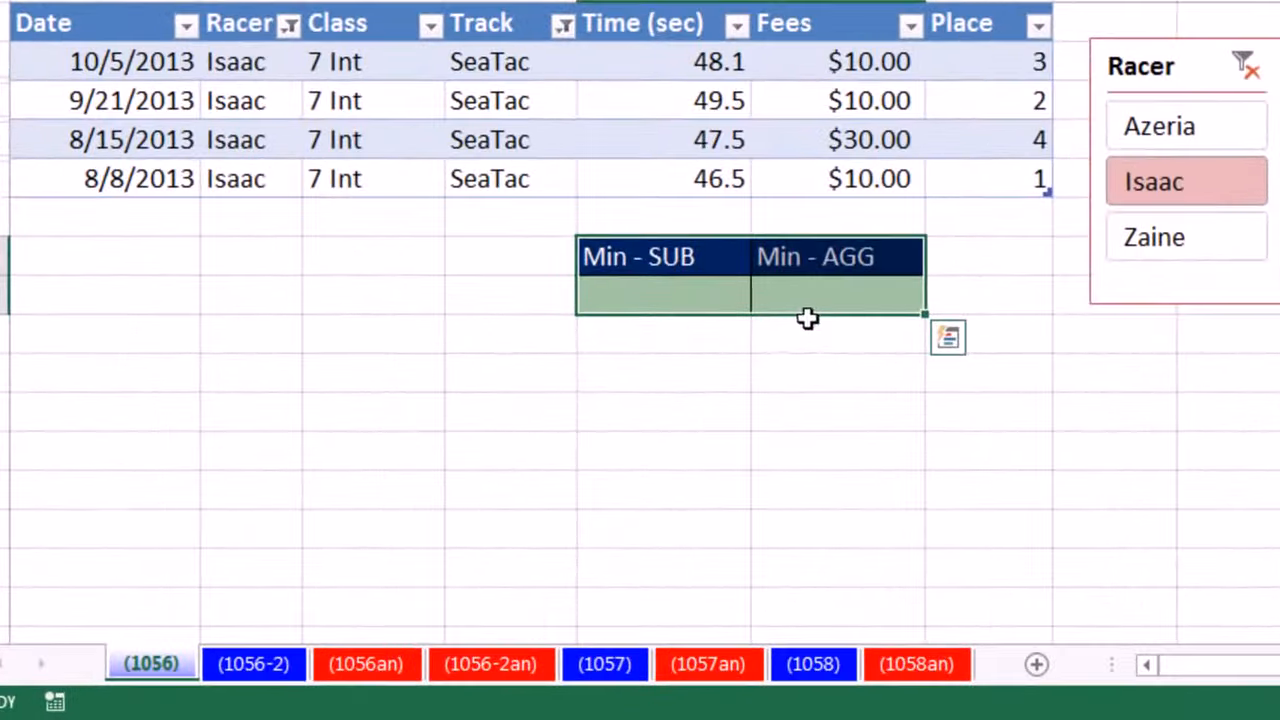
pyautogui.moveTo(808, 318); pyautogui.dragTo(814, 382)
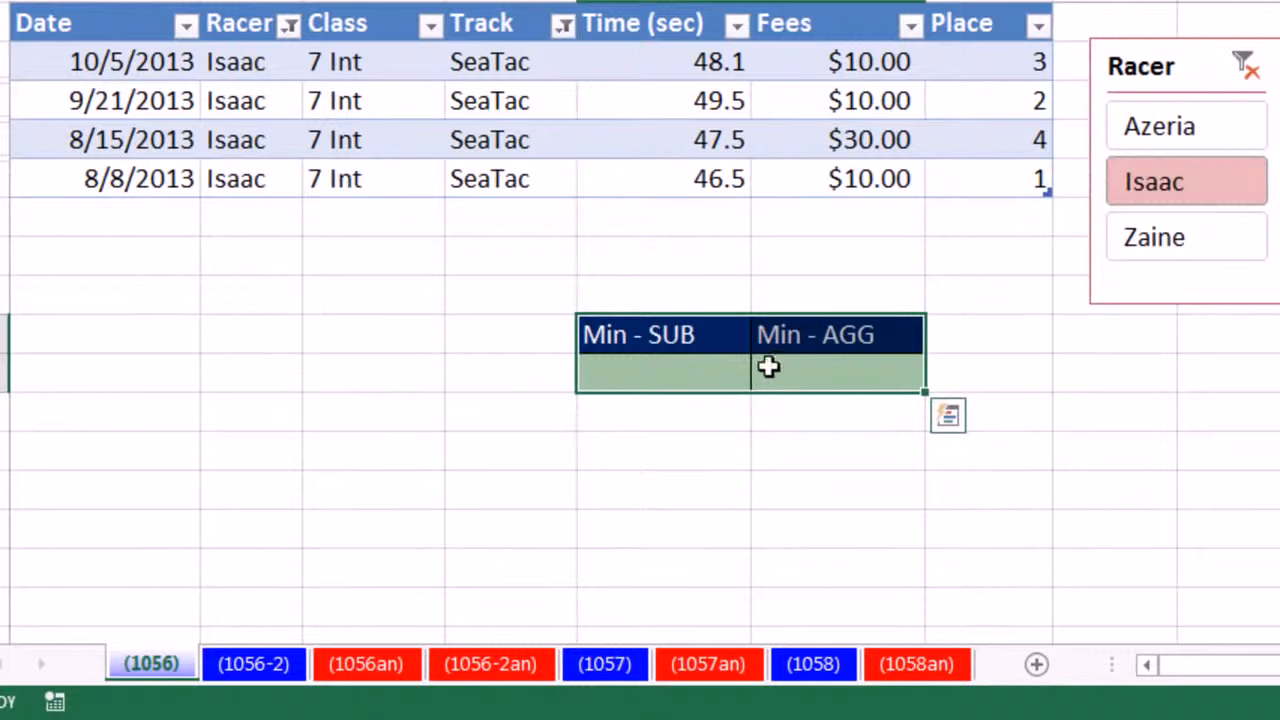
# - Add a total row starting from E14, review its Time (sec) formula, and set that column's summary function to Min
pyautogui.click(705, 217)
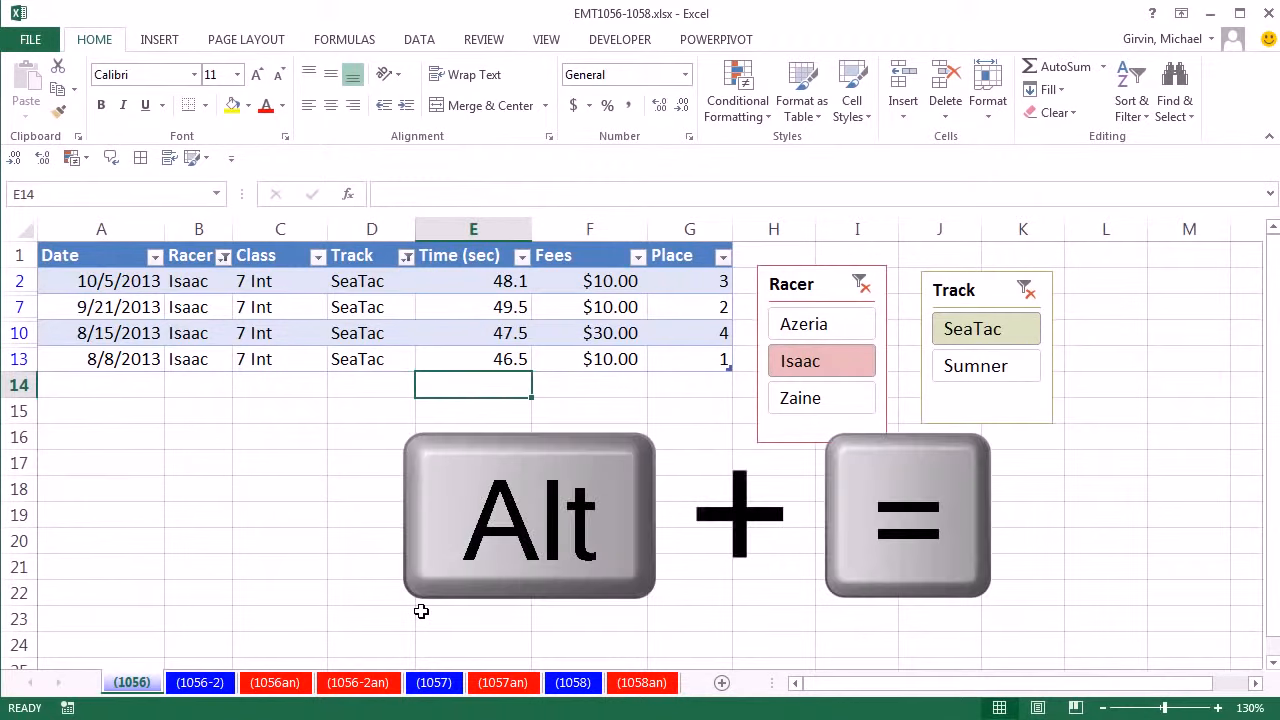
pyautogui.hotkey('alt', '=')
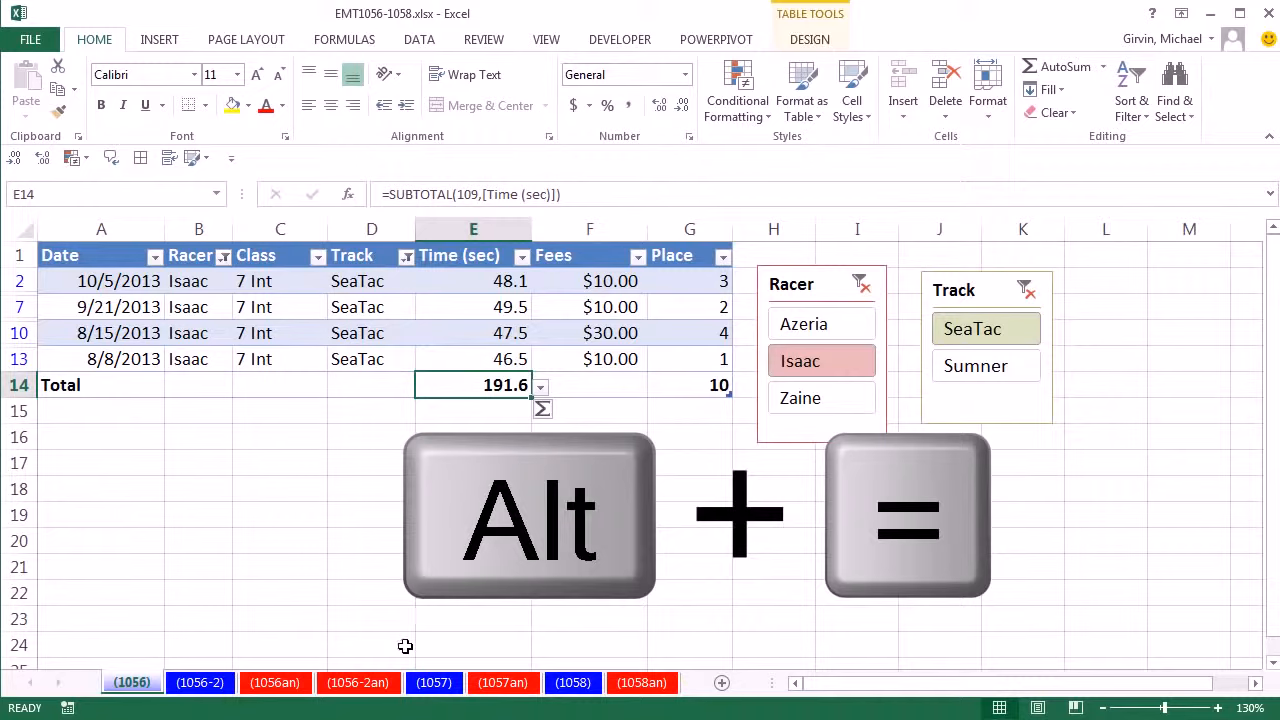
pyautogui.press('F2')
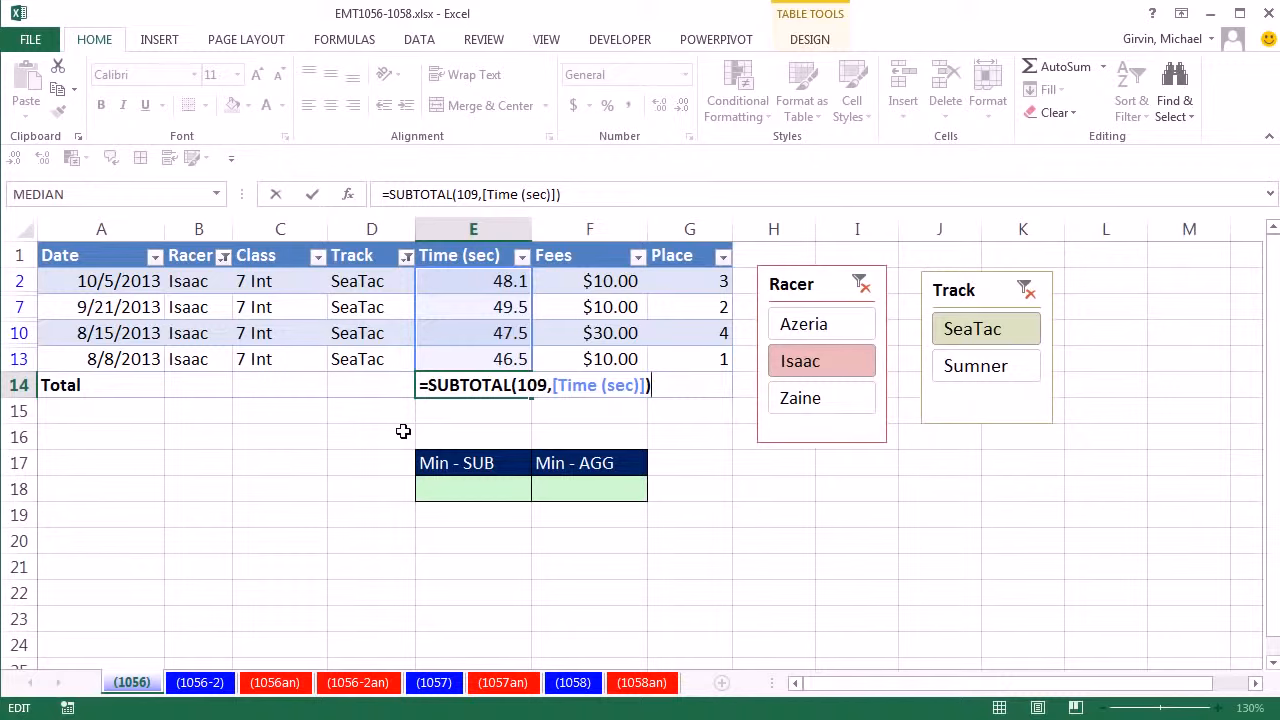
pyautogui.press('Escape')
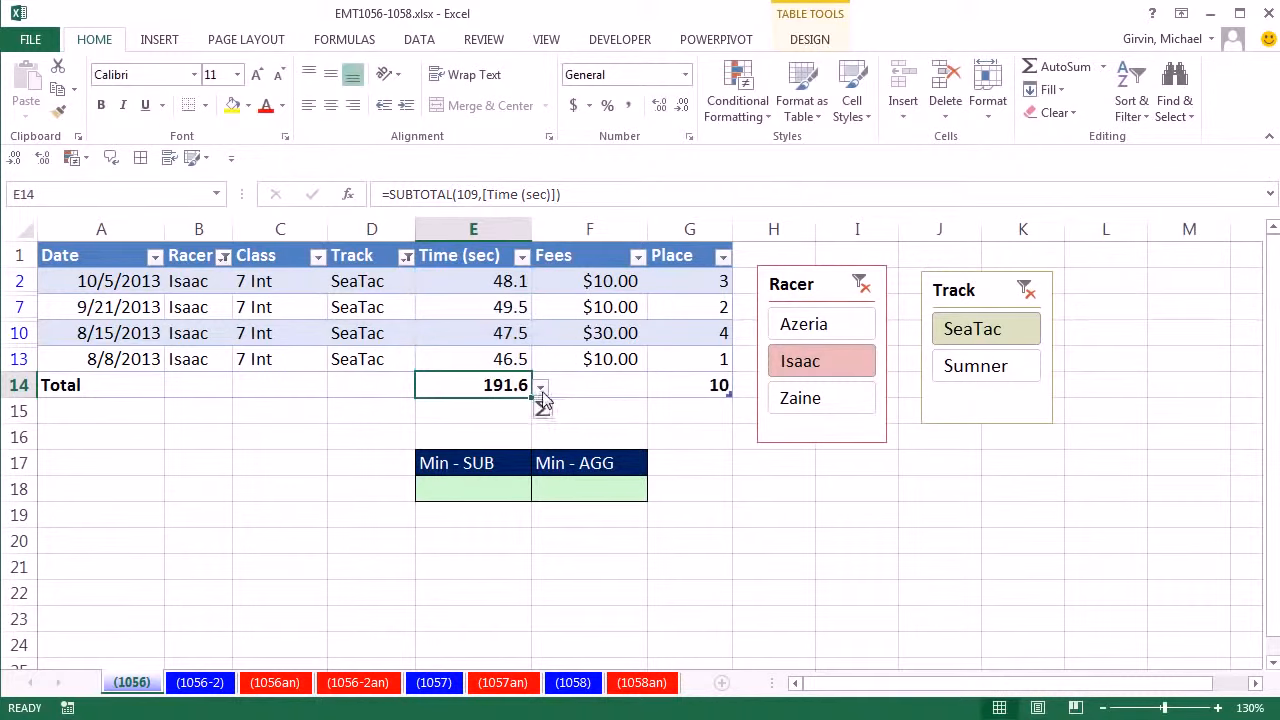
pyautogui.click(540, 389)
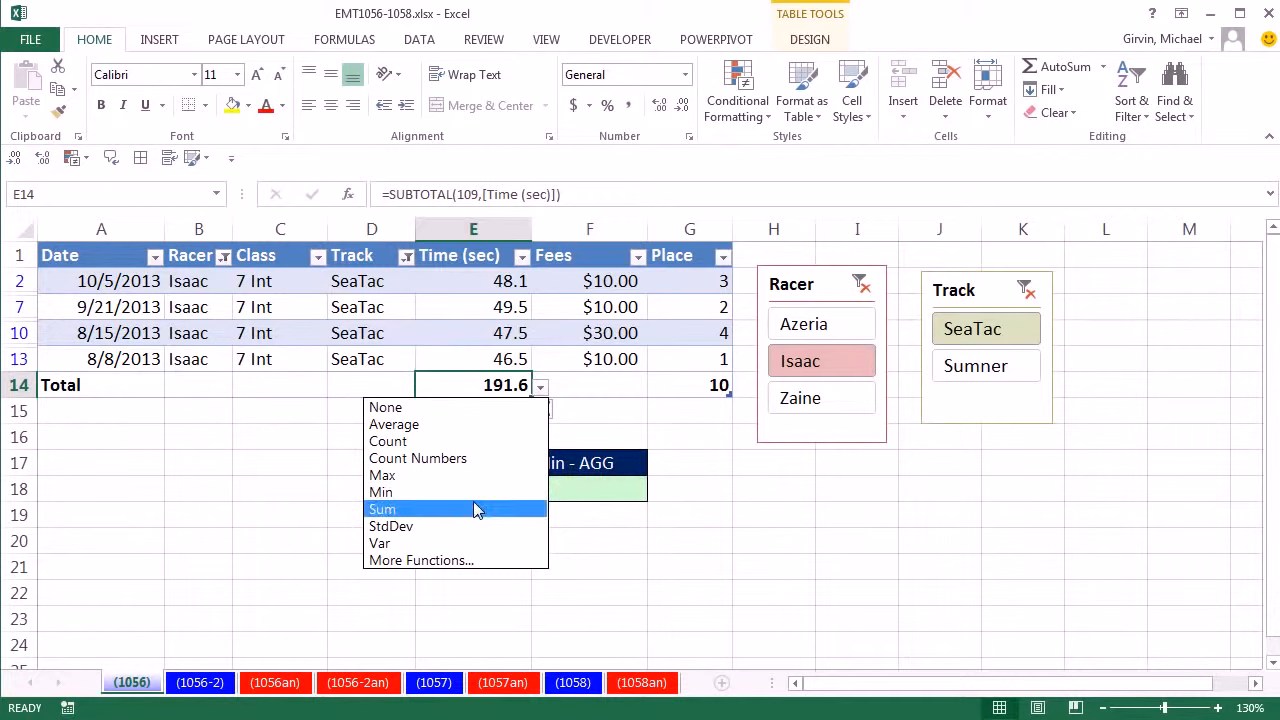
pyautogui.click(404, 493)
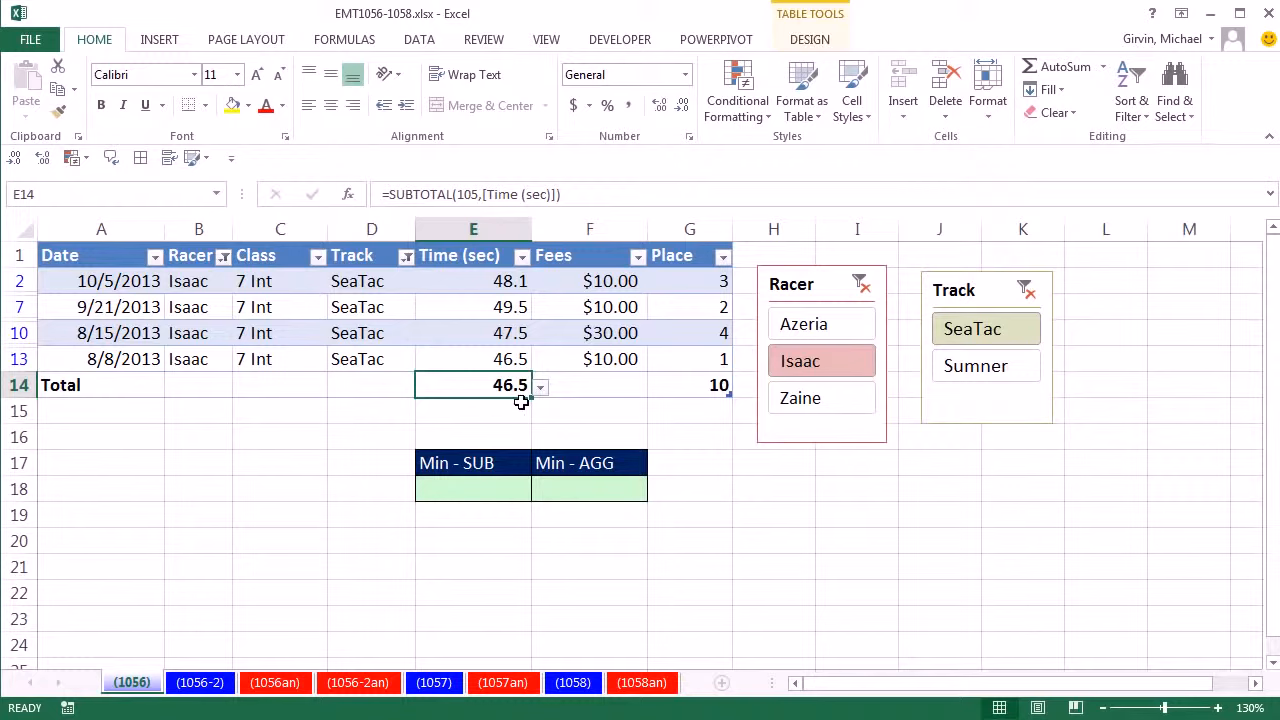
# - Switch the Racer filter to the 9 Expert racer and review the SUBTOTAL formula in the Time (sec) total cell
pyautogui.click(824, 332)
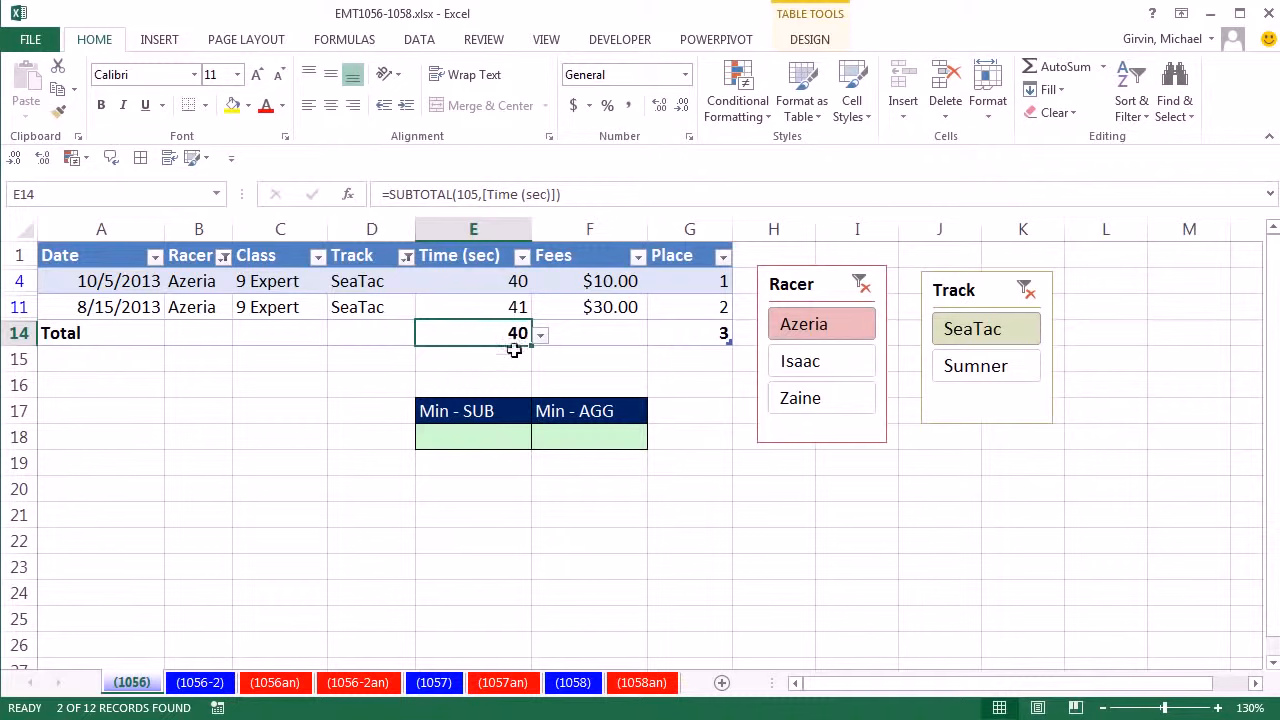
pyautogui.doubleClick(480, 333)
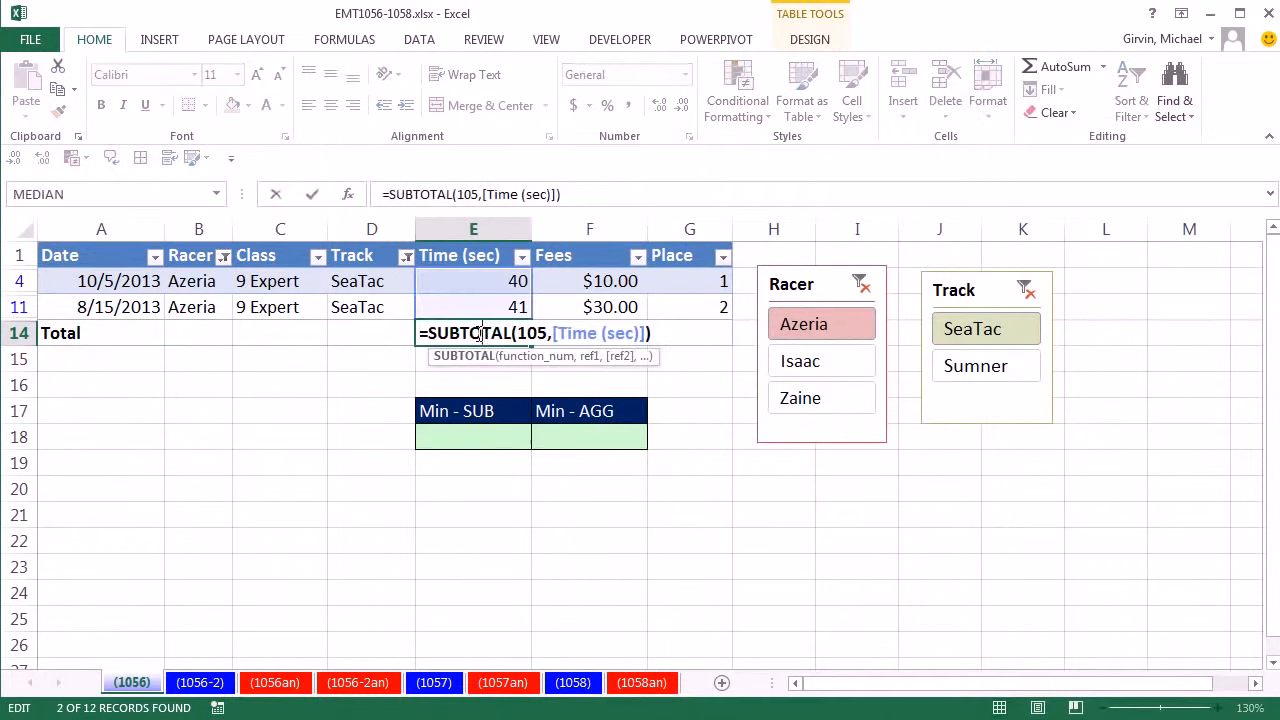
pyautogui.hotkey('ctrl', 'Return')
# - Start a SUBTOTAL formula in the Min - SUB cell with function 105 (MIN) over the visible Time (sec) cells E4:E11
pyautogui.click(465, 436)
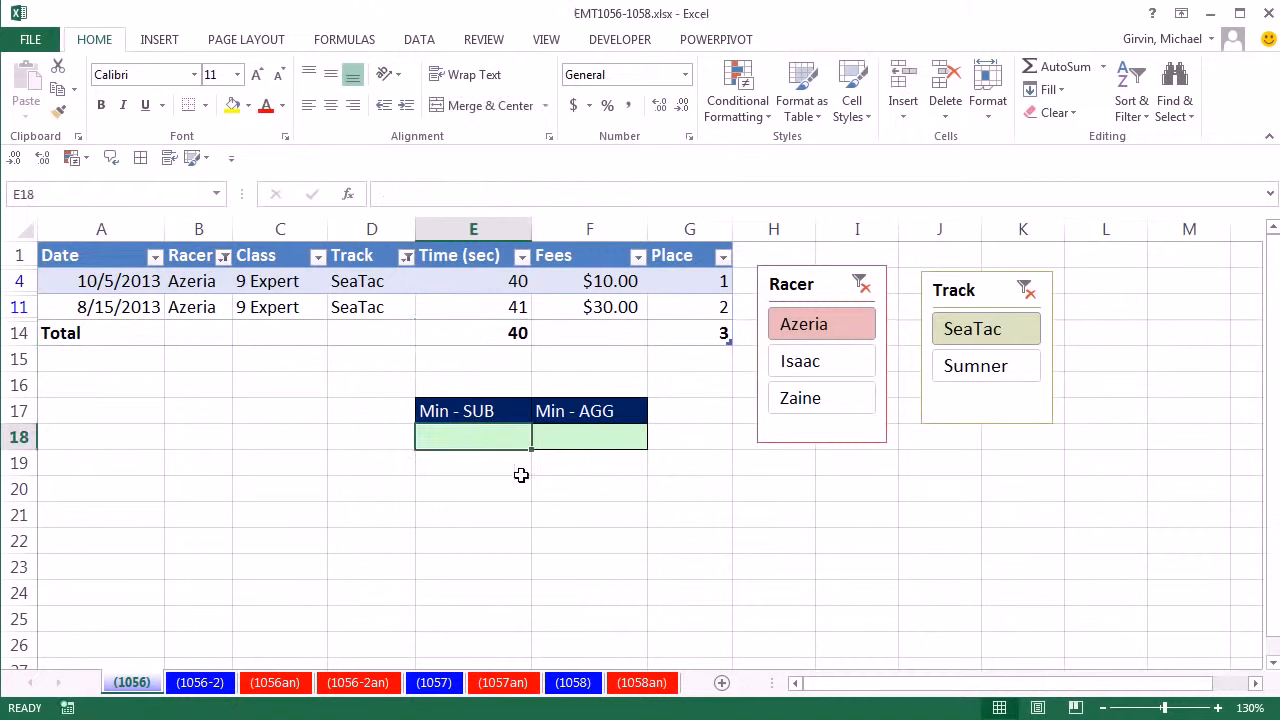
pyautogui.write('=sub')
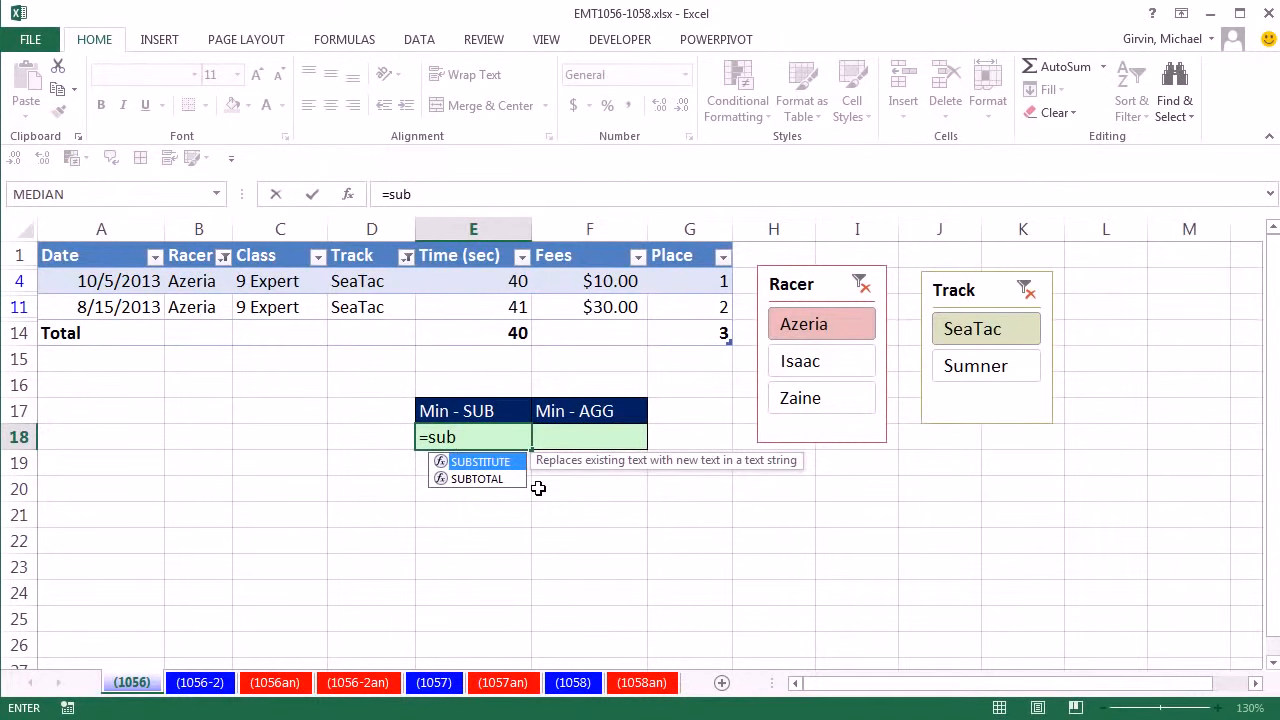
pyautogui.press('Down')
pyautogui.press('Tab')
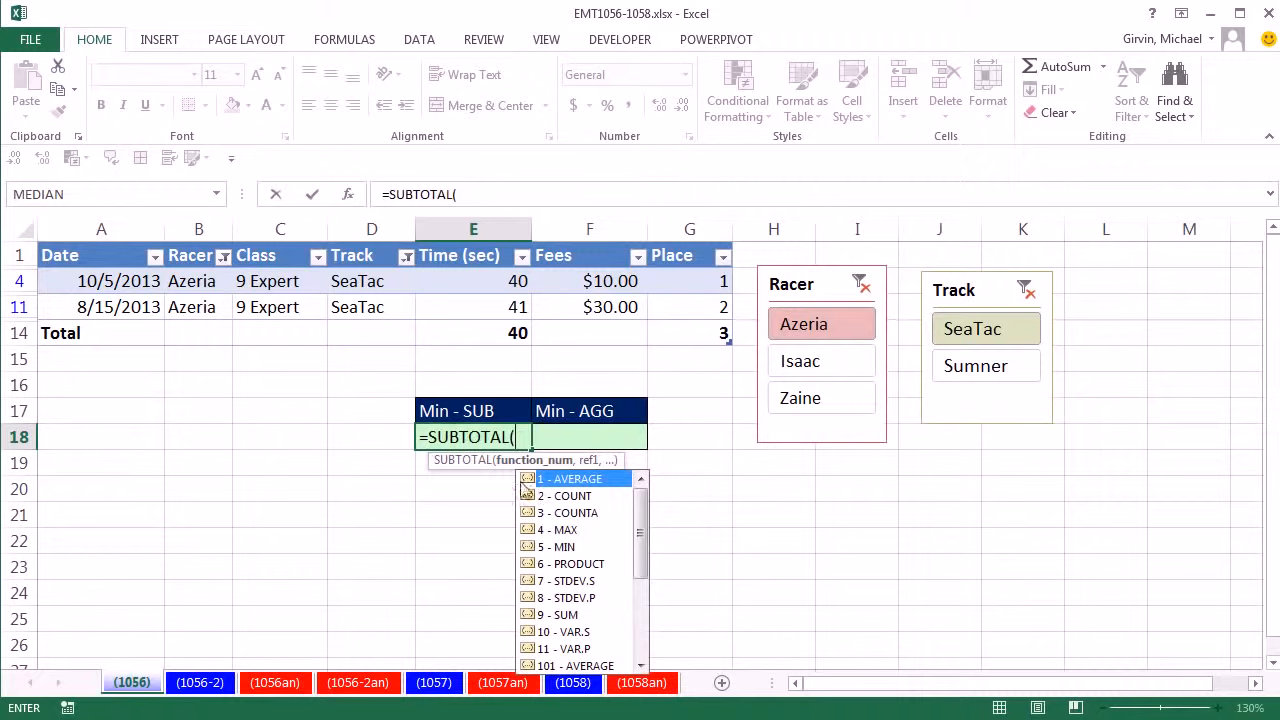
pyautogui.click(563, 547)
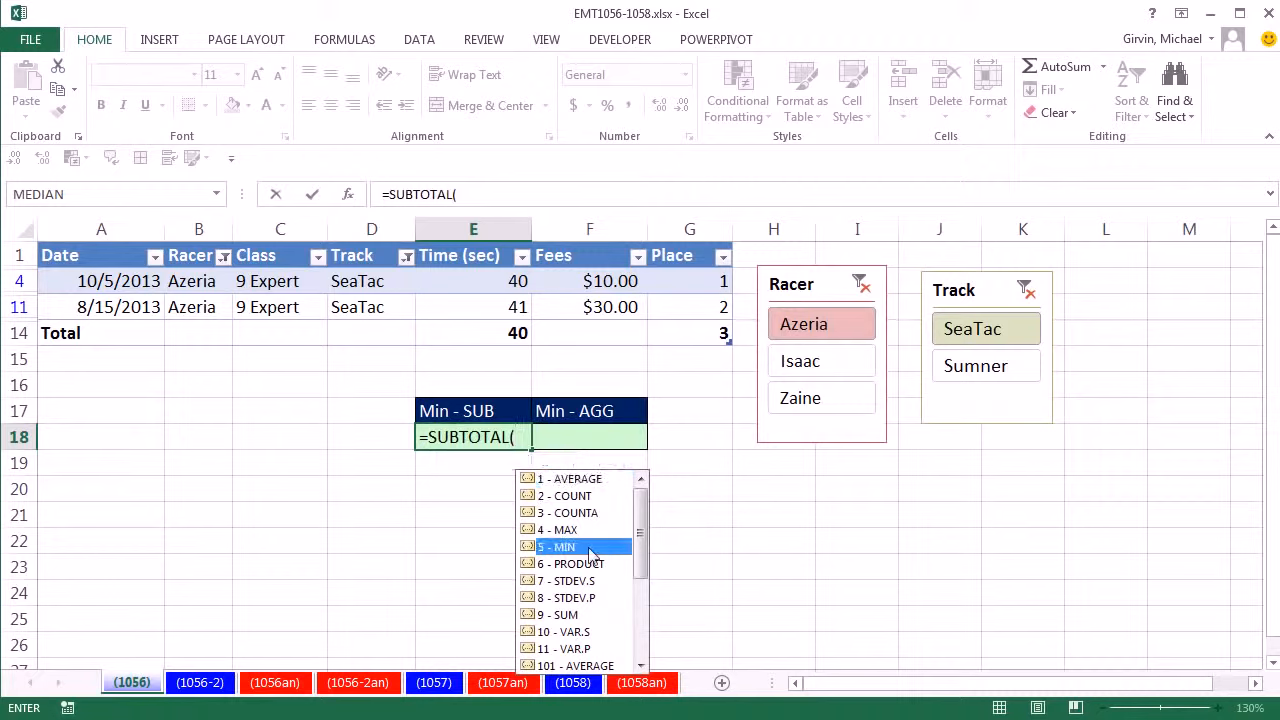
pyautogui.scroll(-3, 640, 545)
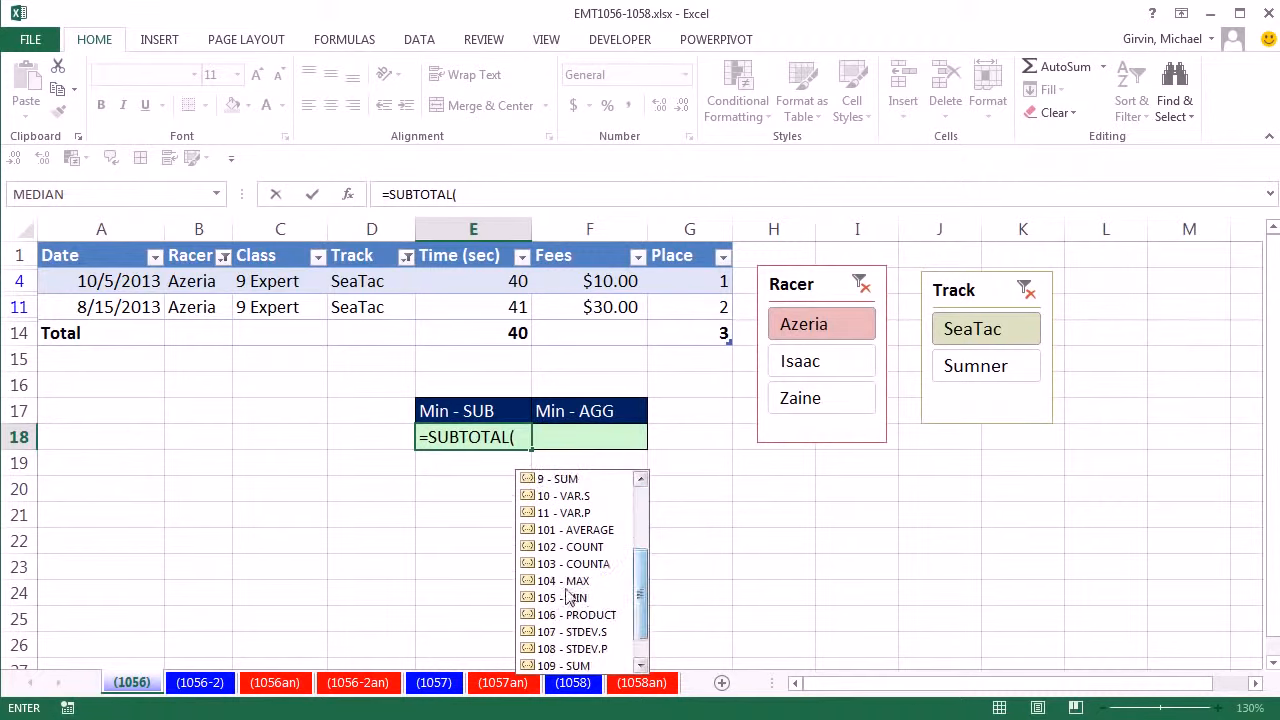
pyautogui.click(548, 602)
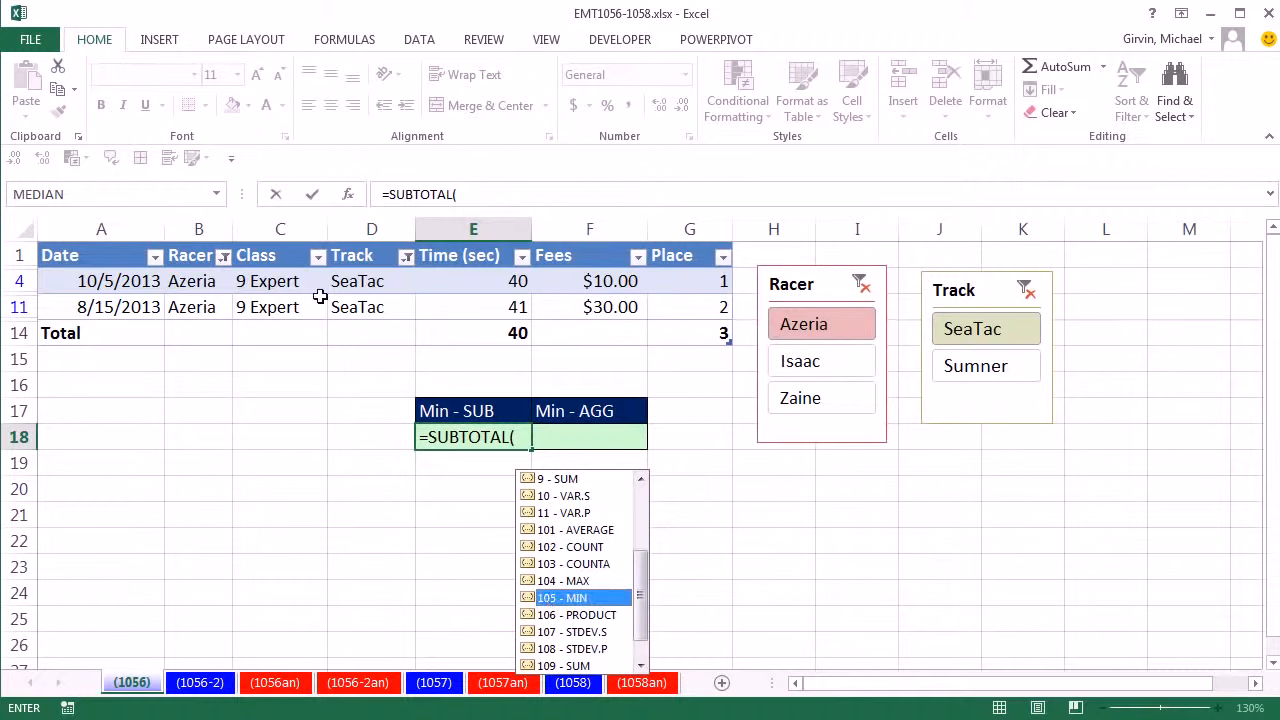
pyautogui.doubleClick(590, 598)
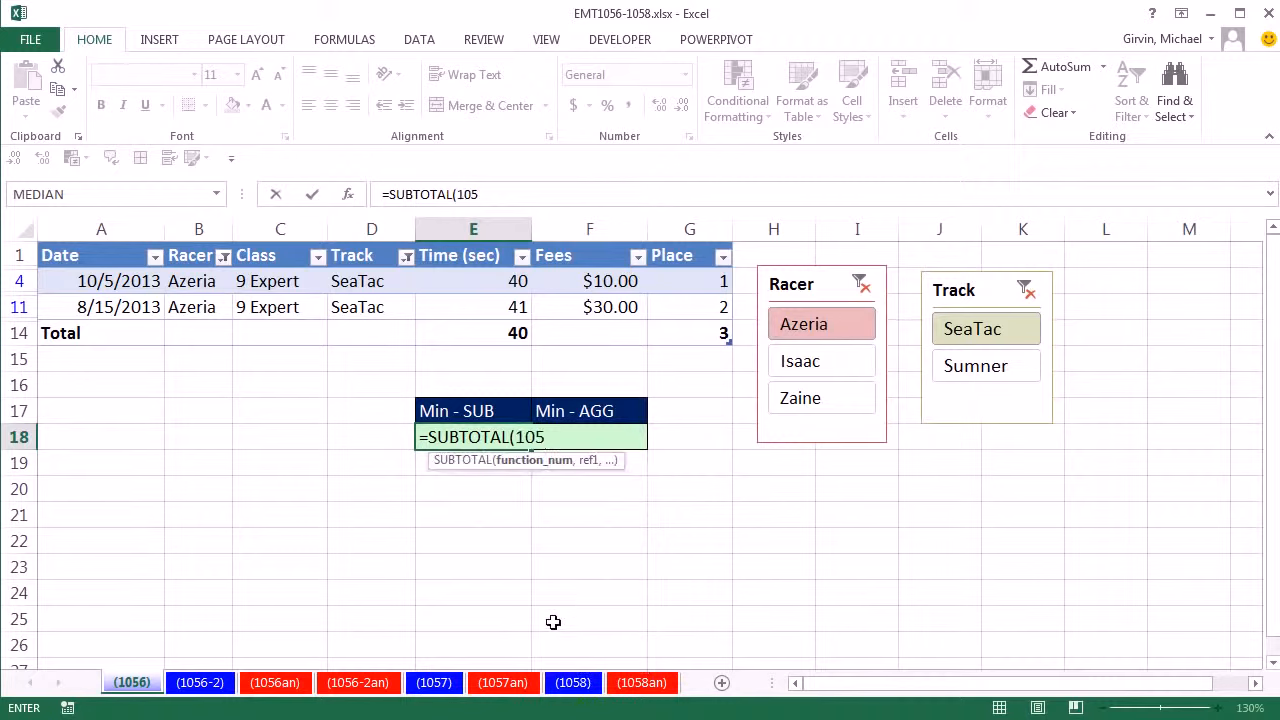
pyautogui.write(',')
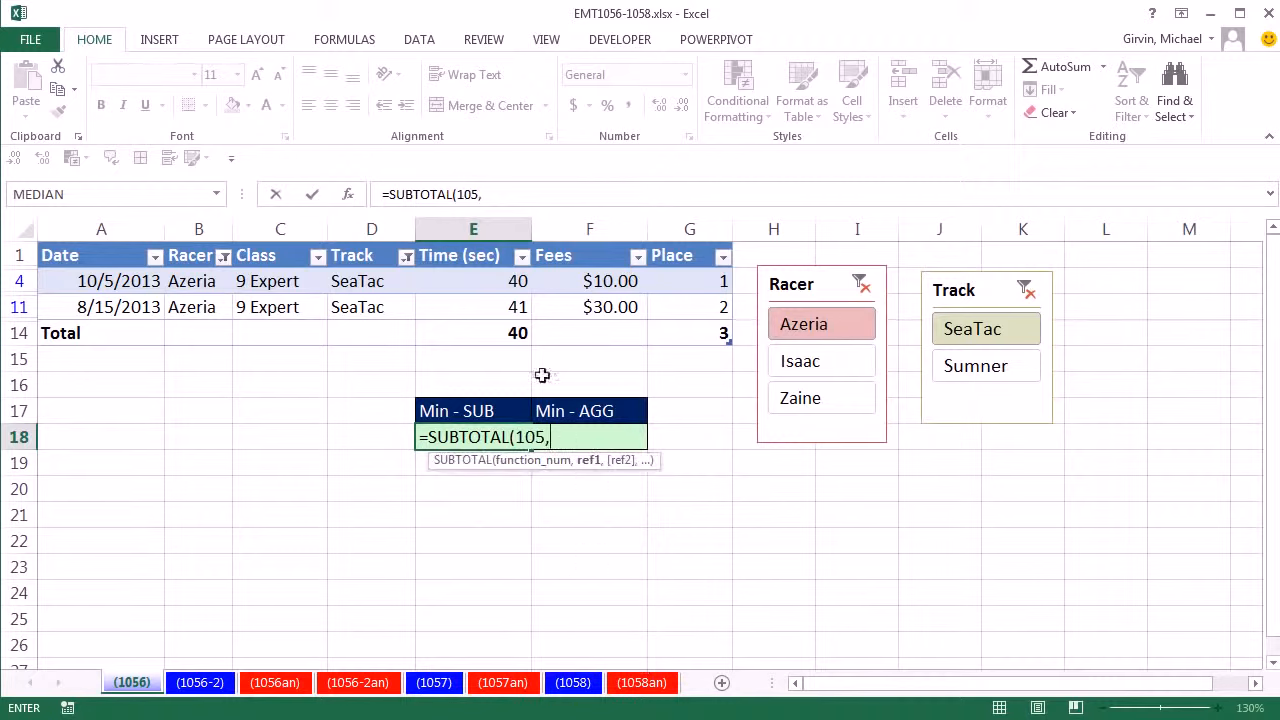
pyautogui.moveTo(494, 283); pyautogui.dragTo(501, 307)
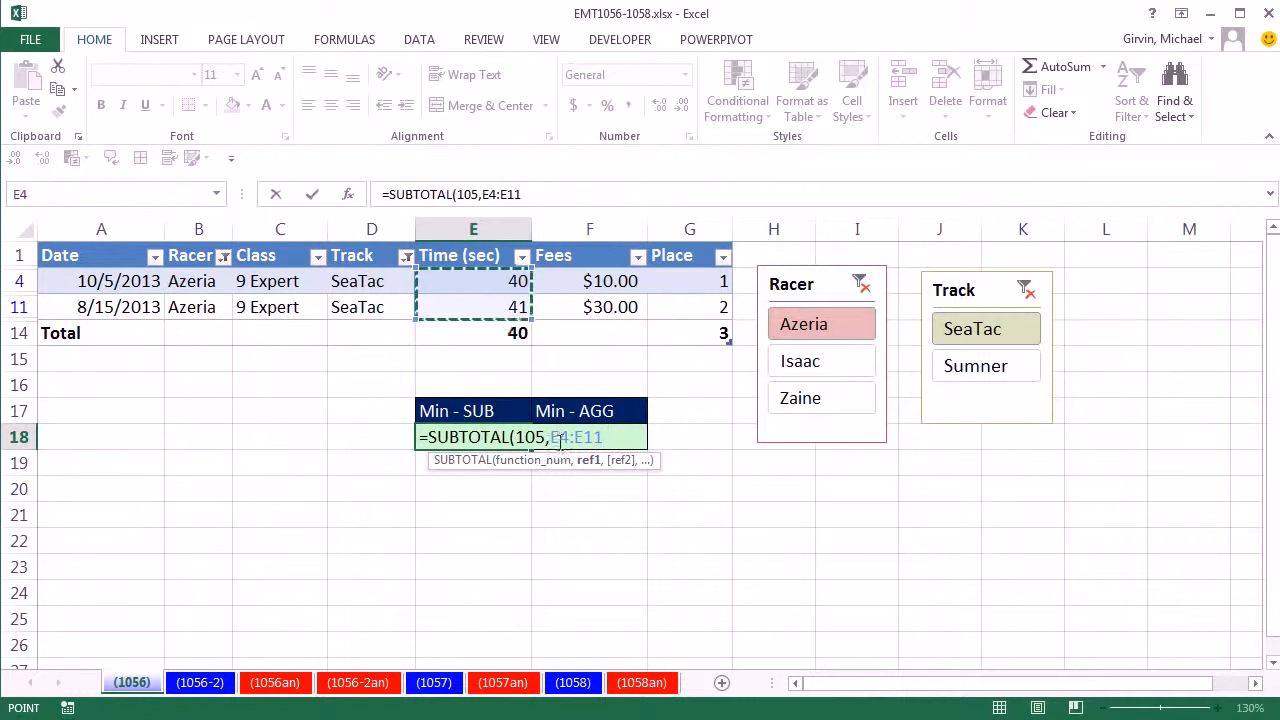
# - Replace the formula's E4:E11 reference with RacerTable[Time (sec)], enter it, and switch the Racer filter to the 7 Int racer
pyautogui.moveTo(551, 438); pyautogui.dragTo(606, 448)
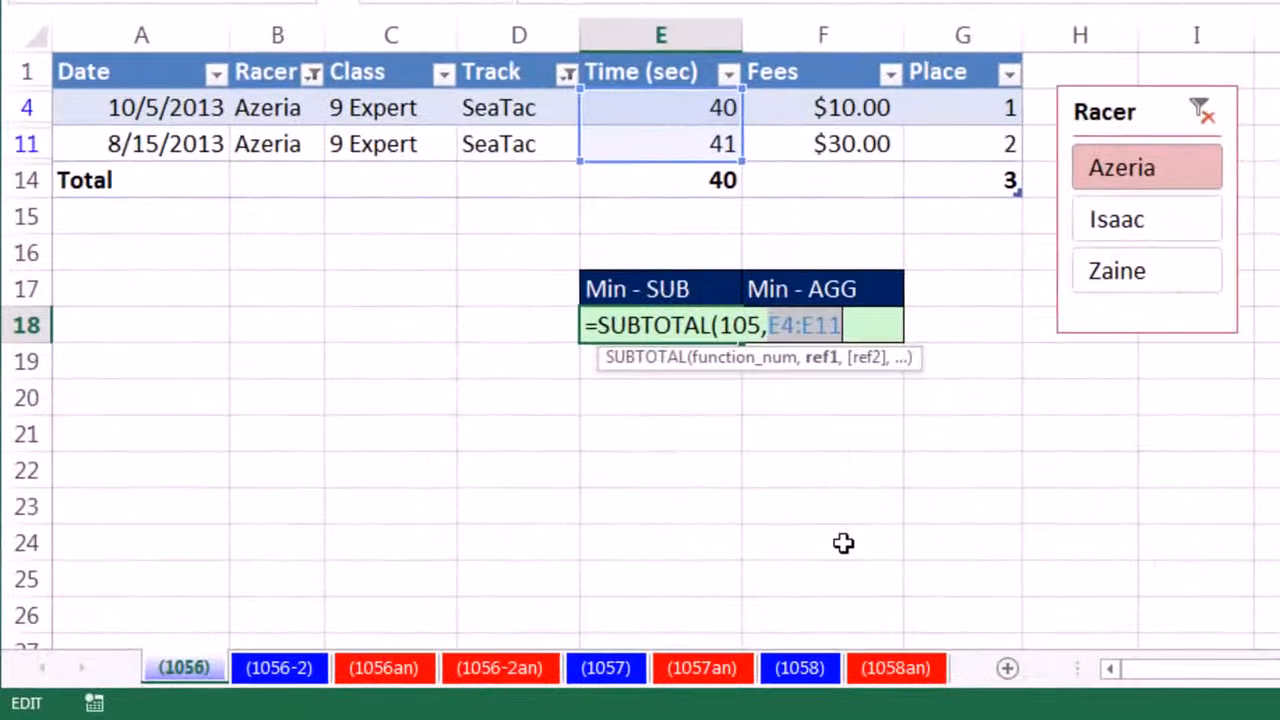
pyautogui.write('r')
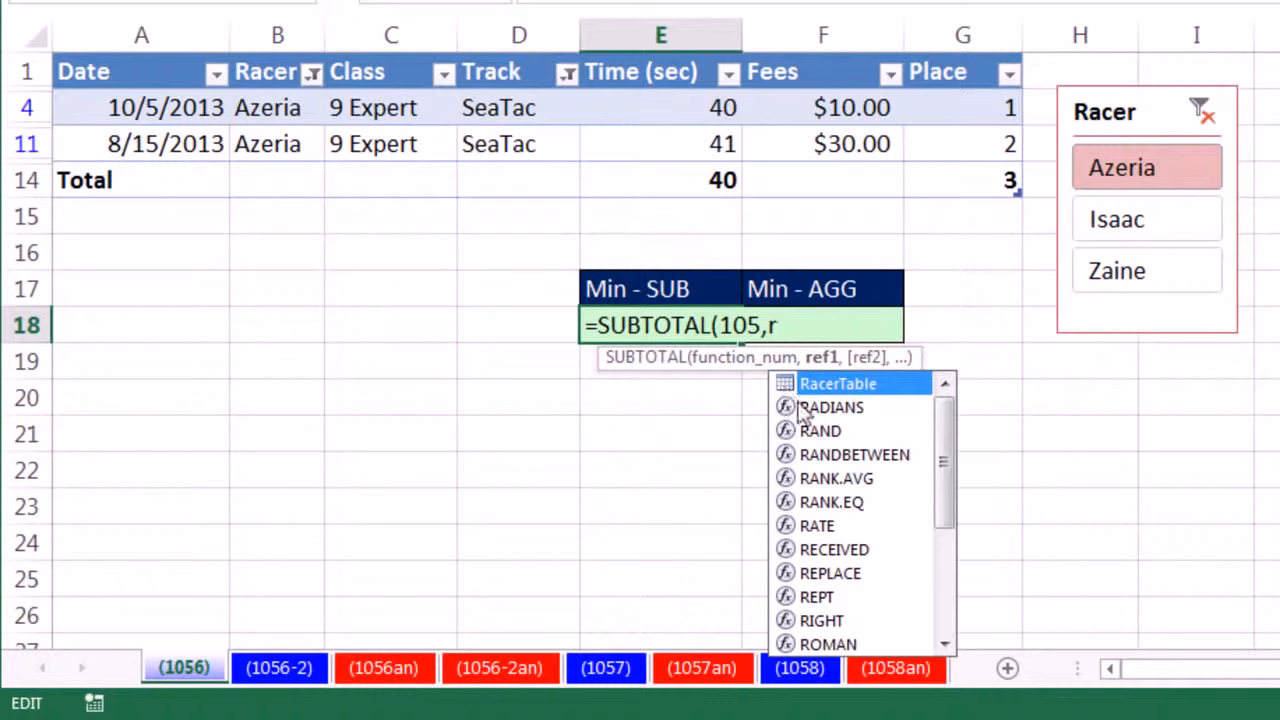
pyautogui.doubleClick(783, 393)
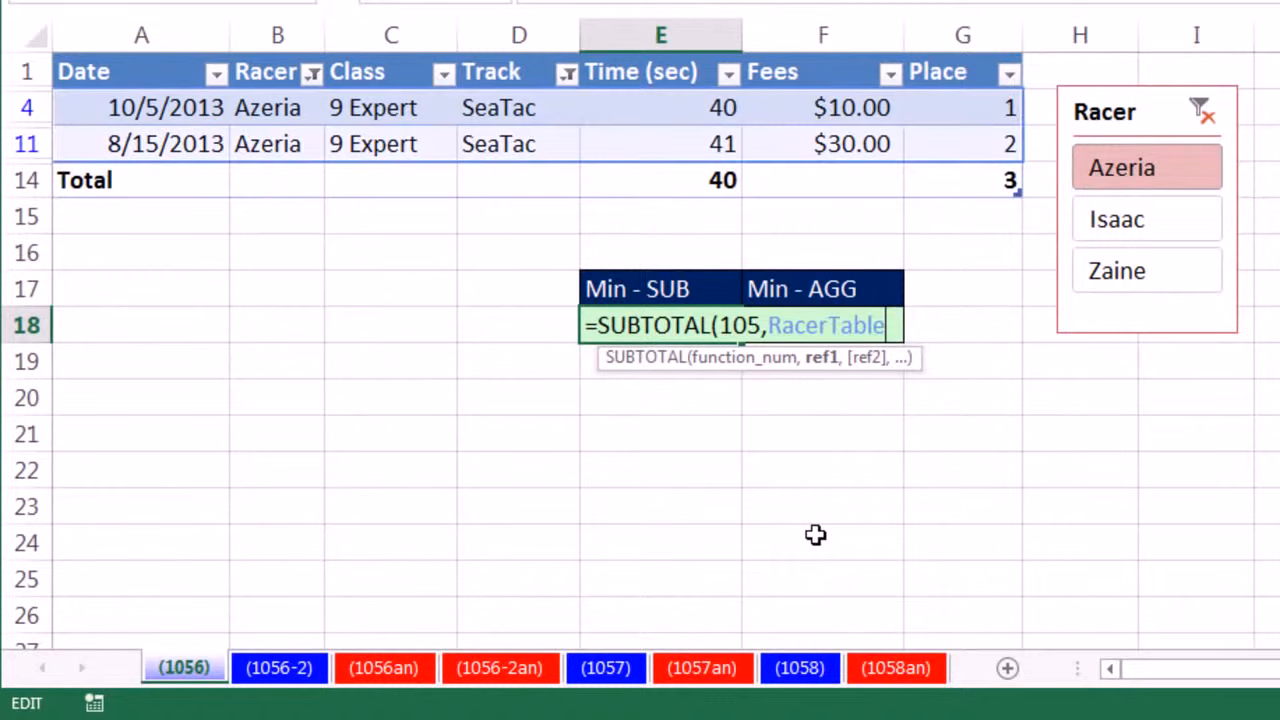
pyautogui.write('[')
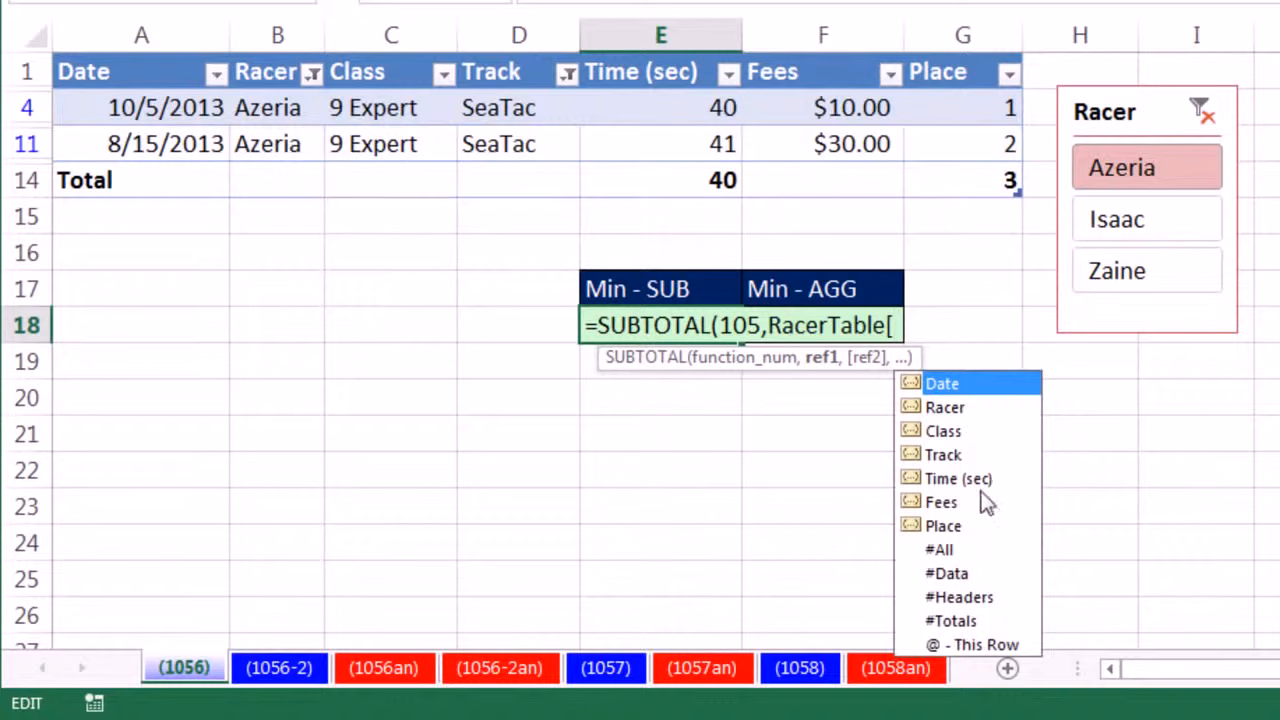
pyautogui.doubleClick(957, 479)
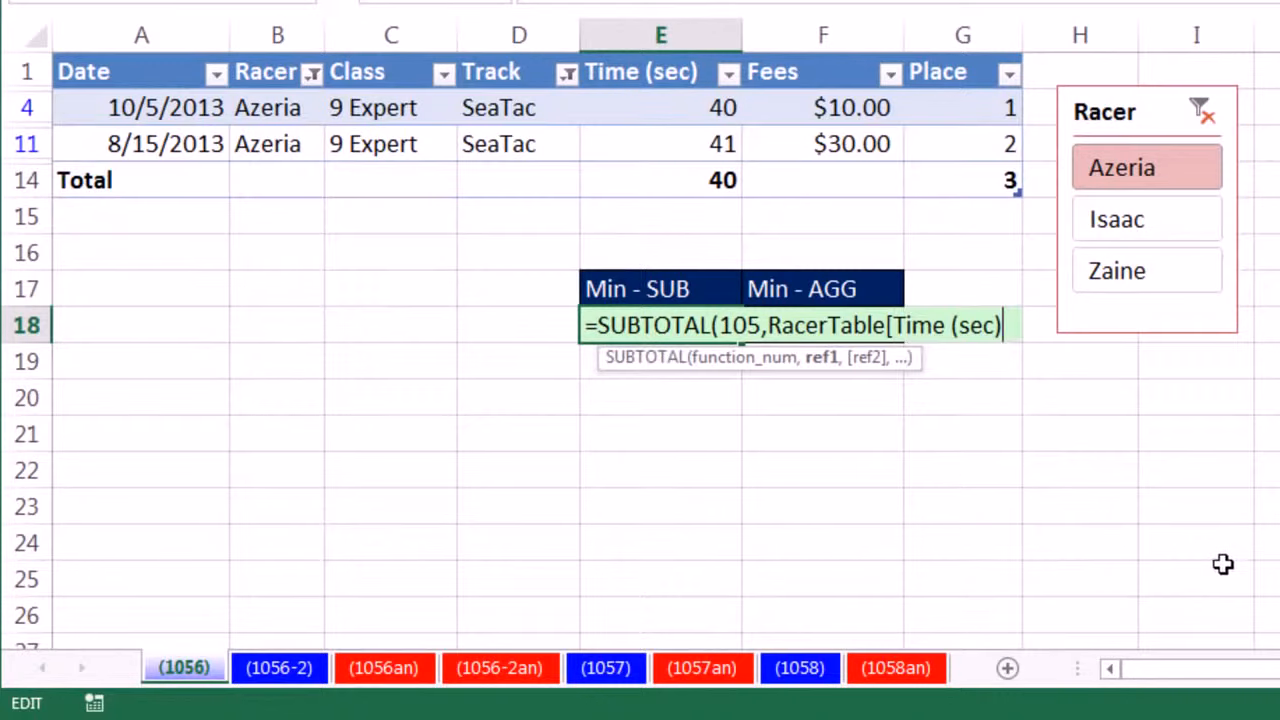
pyautogui.write(']')
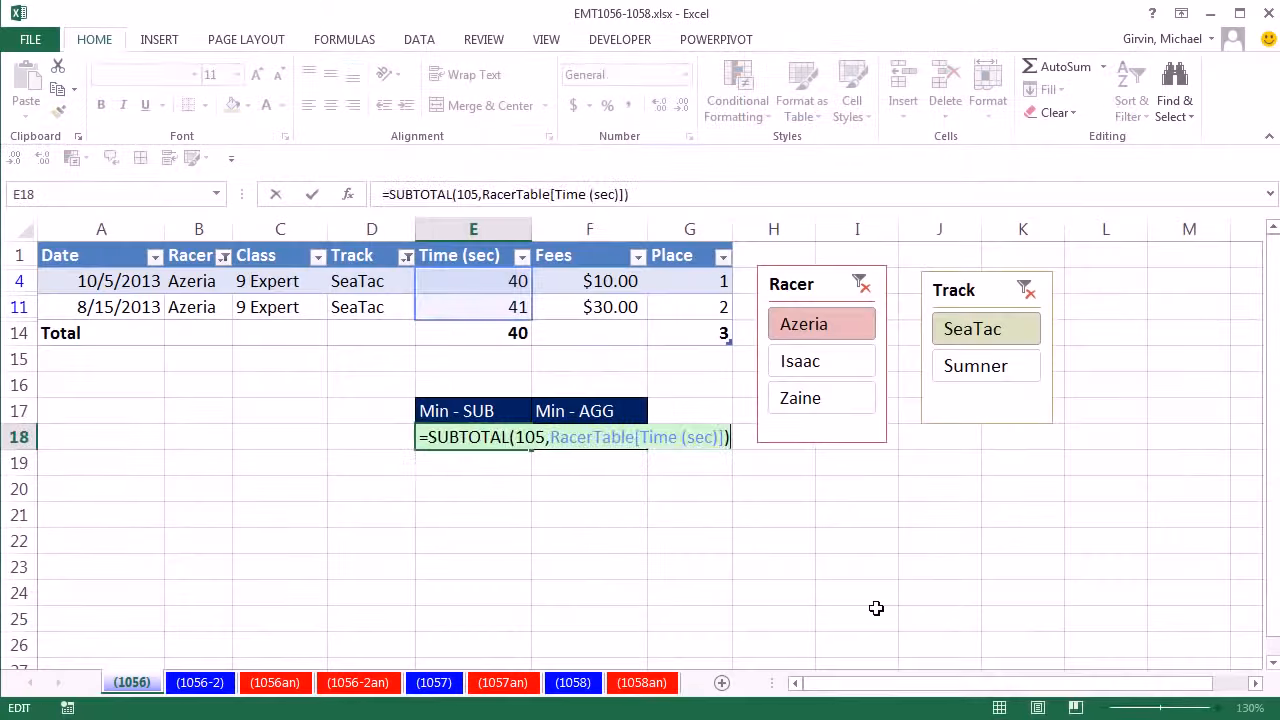
pyautogui.press('Return')
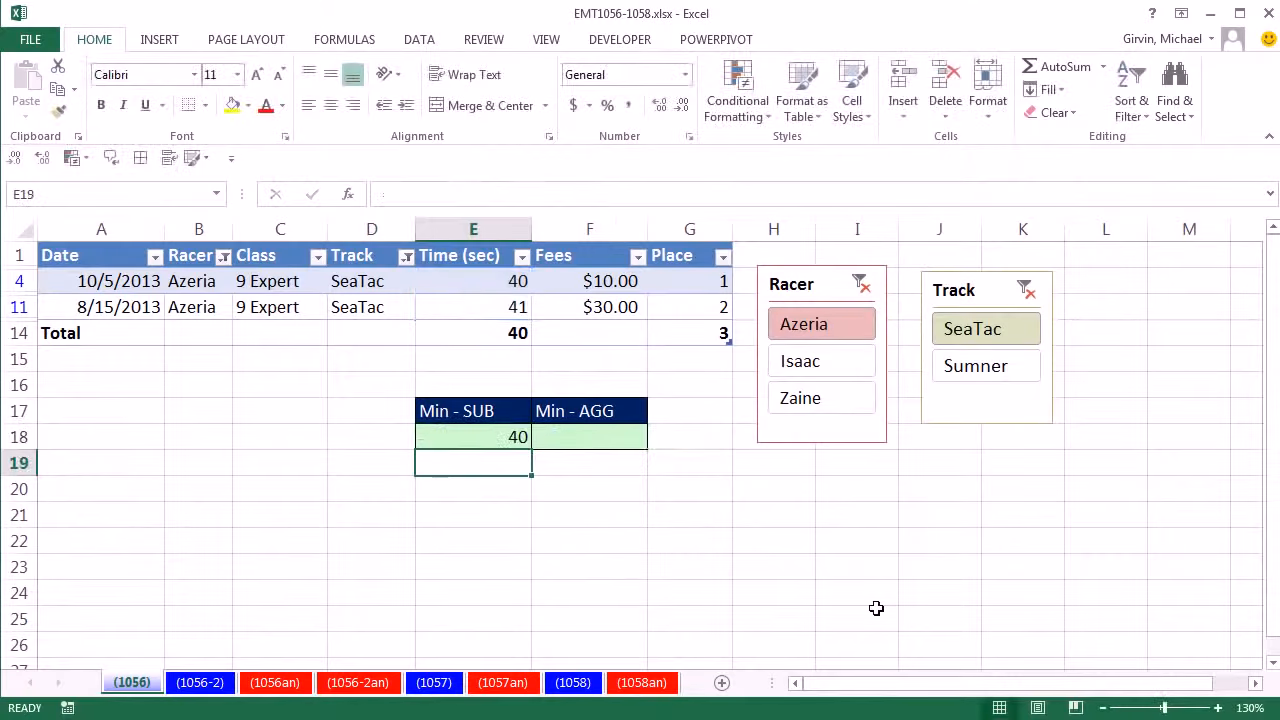
pyautogui.click(800, 368)
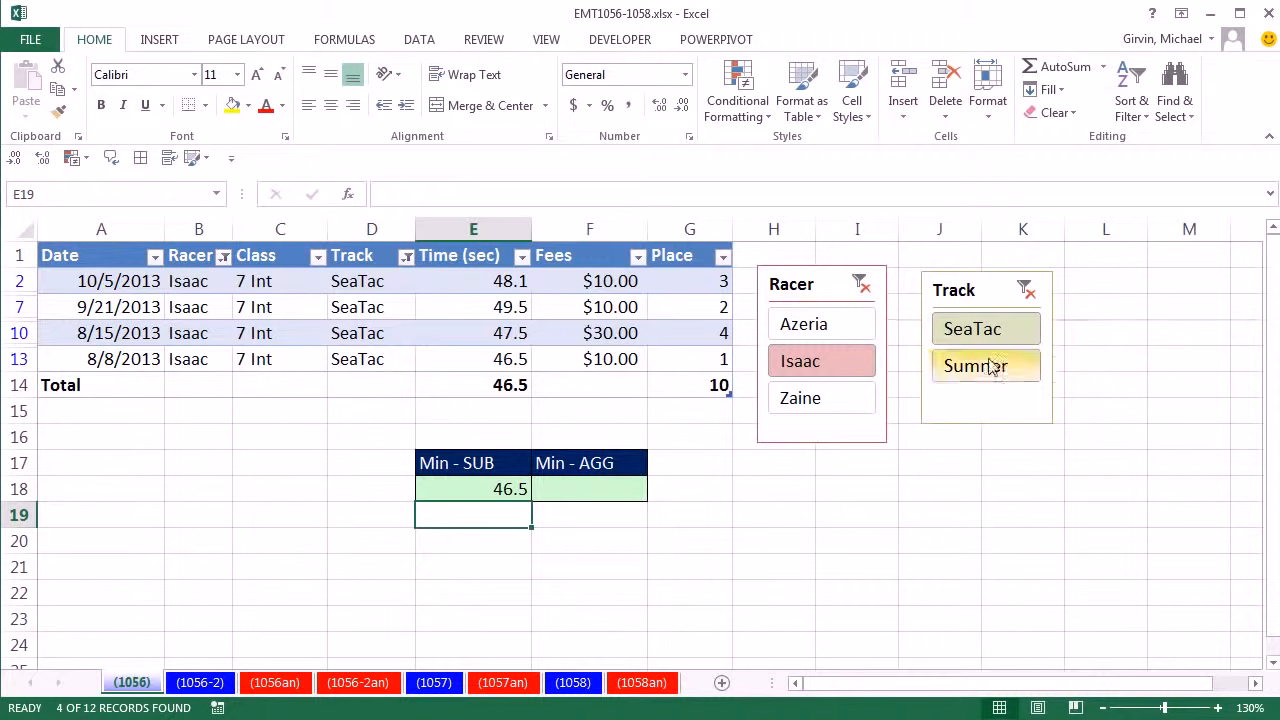
# - Start an AGGREGATE formula in the Min - AGG cell with function 5 (MIN) and option 5 (Ignore hidden rows)
pyautogui.click(590, 496)
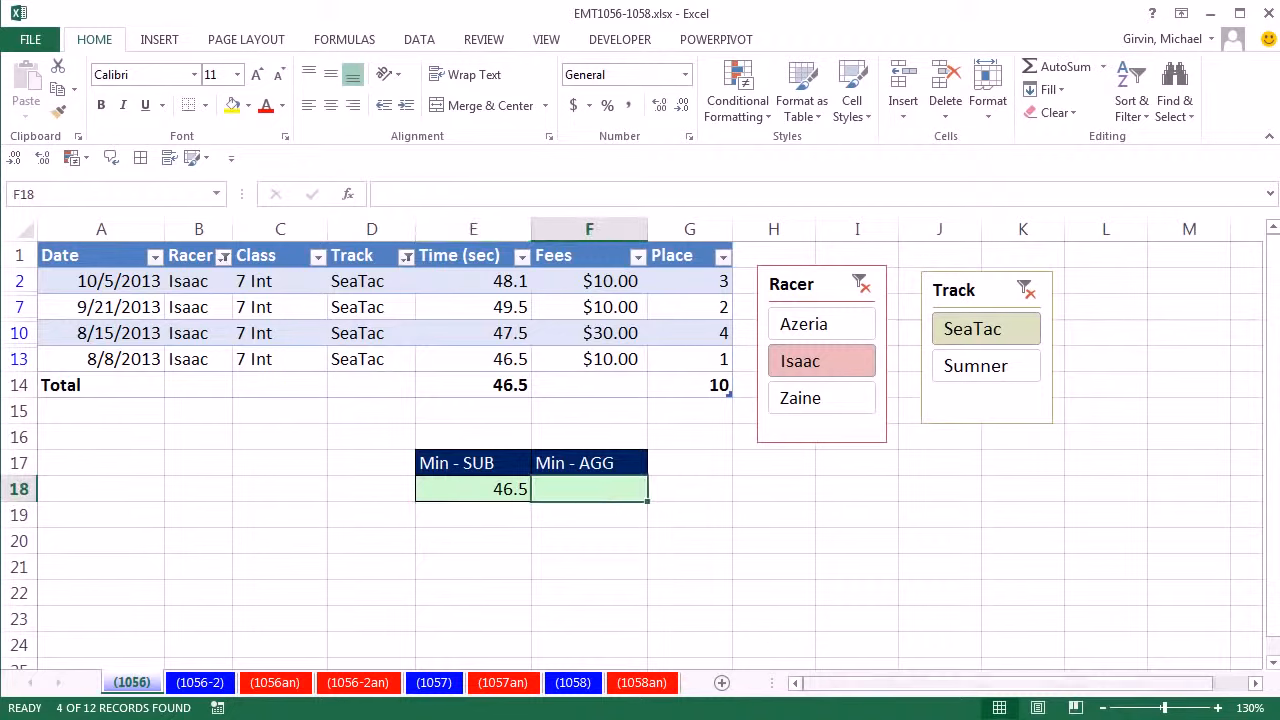
pyautogui.write('=ag')
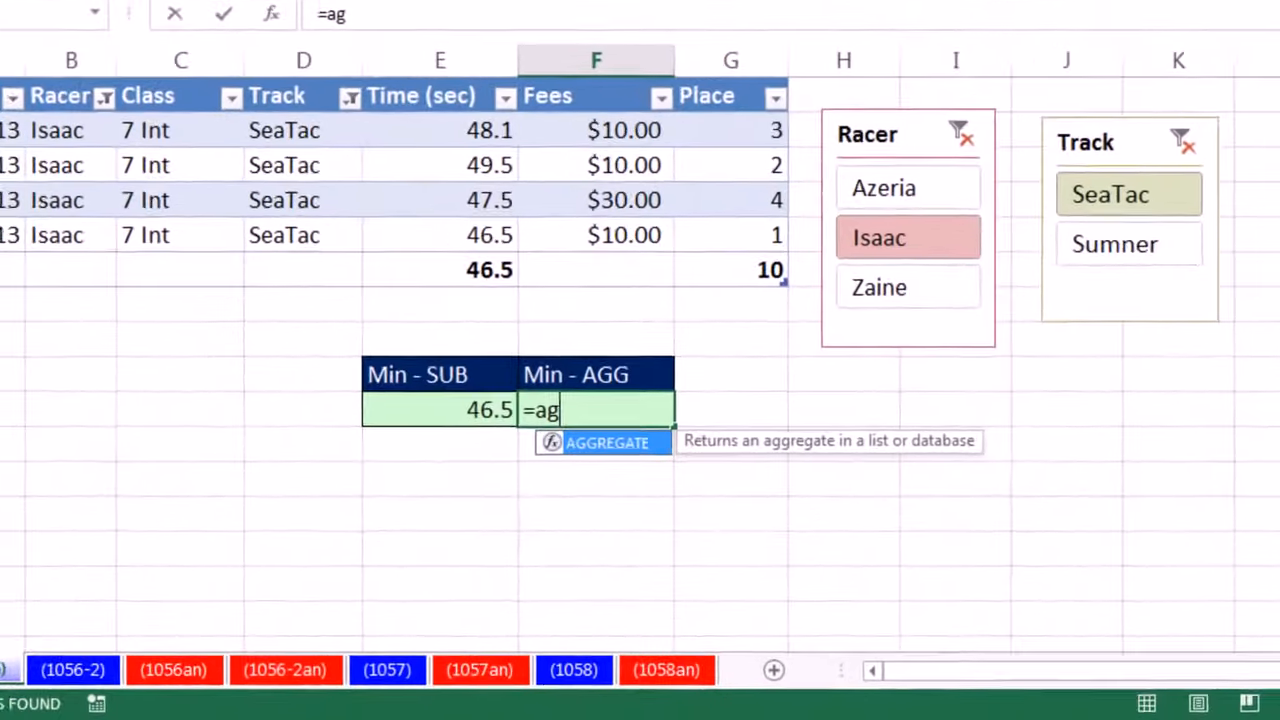
pyautogui.press('Tab')
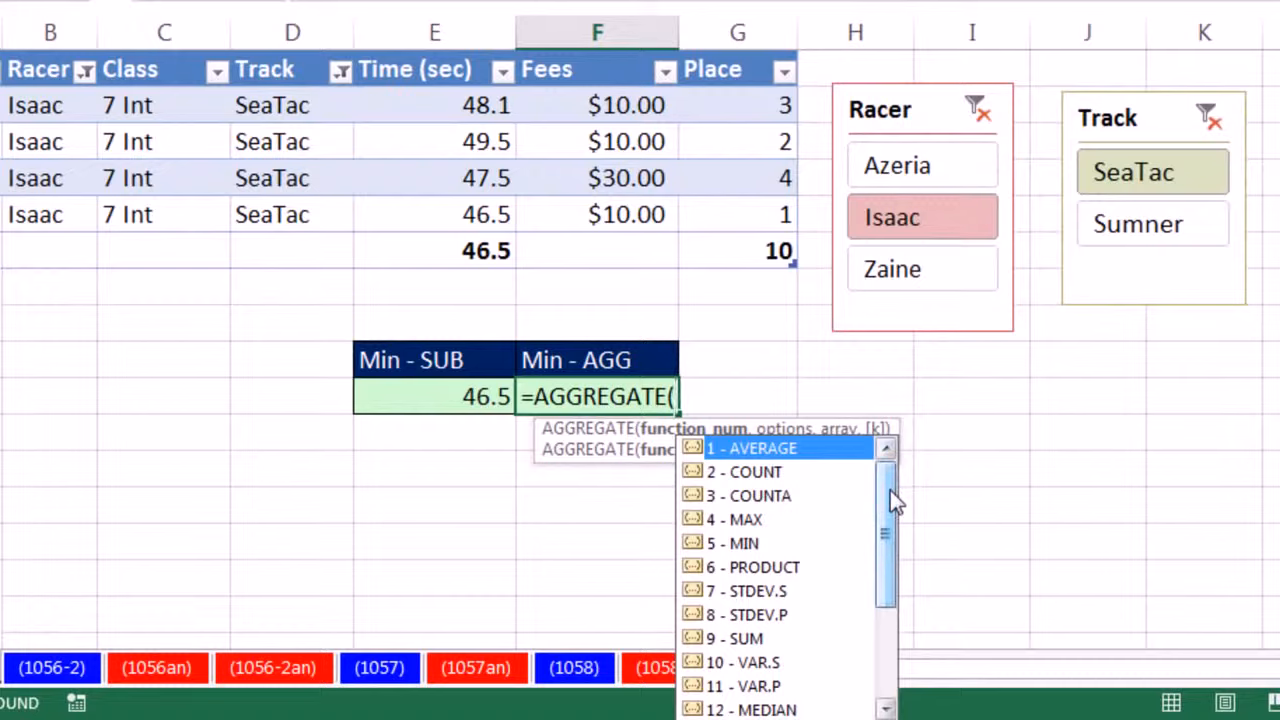
pyautogui.moveTo(890, 495); pyautogui.dragTo(884, 538)
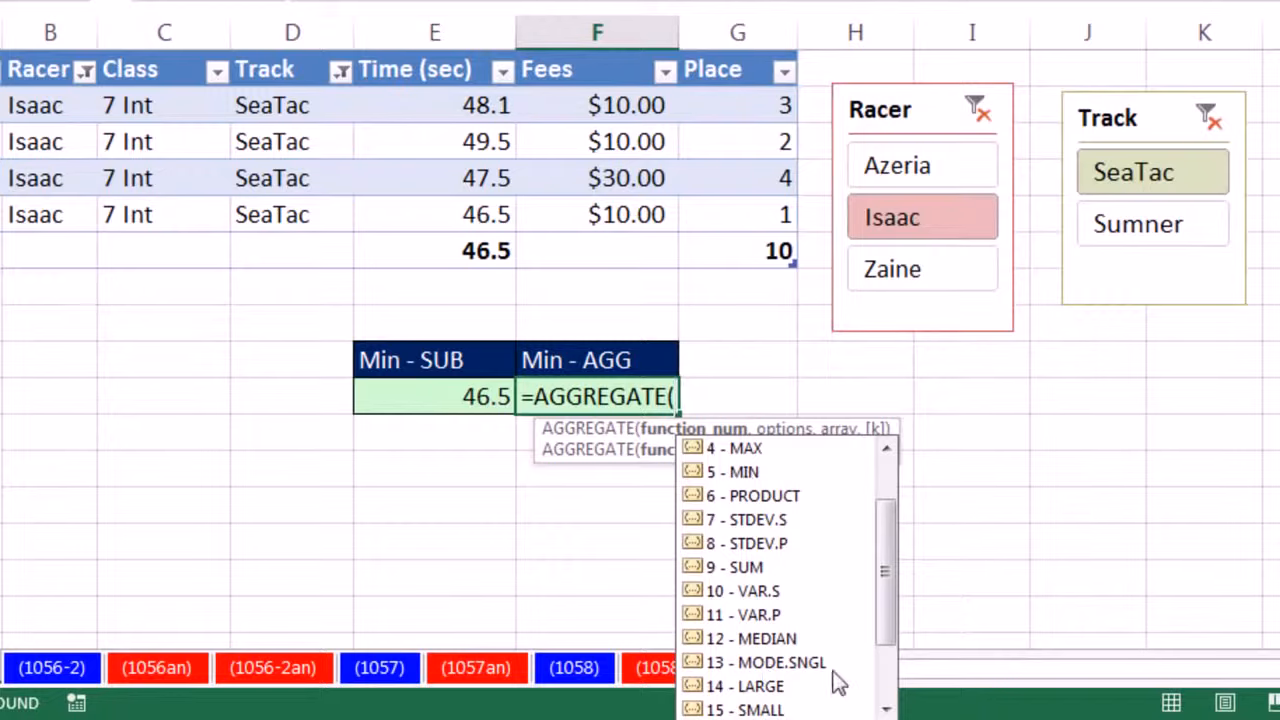
pyautogui.moveTo(882, 590)
pyautogui.mouseDown()
pyautogui.moveTo(884, 640)
pyautogui.moveTo(890, 592)
pyautogui.mouseUp()
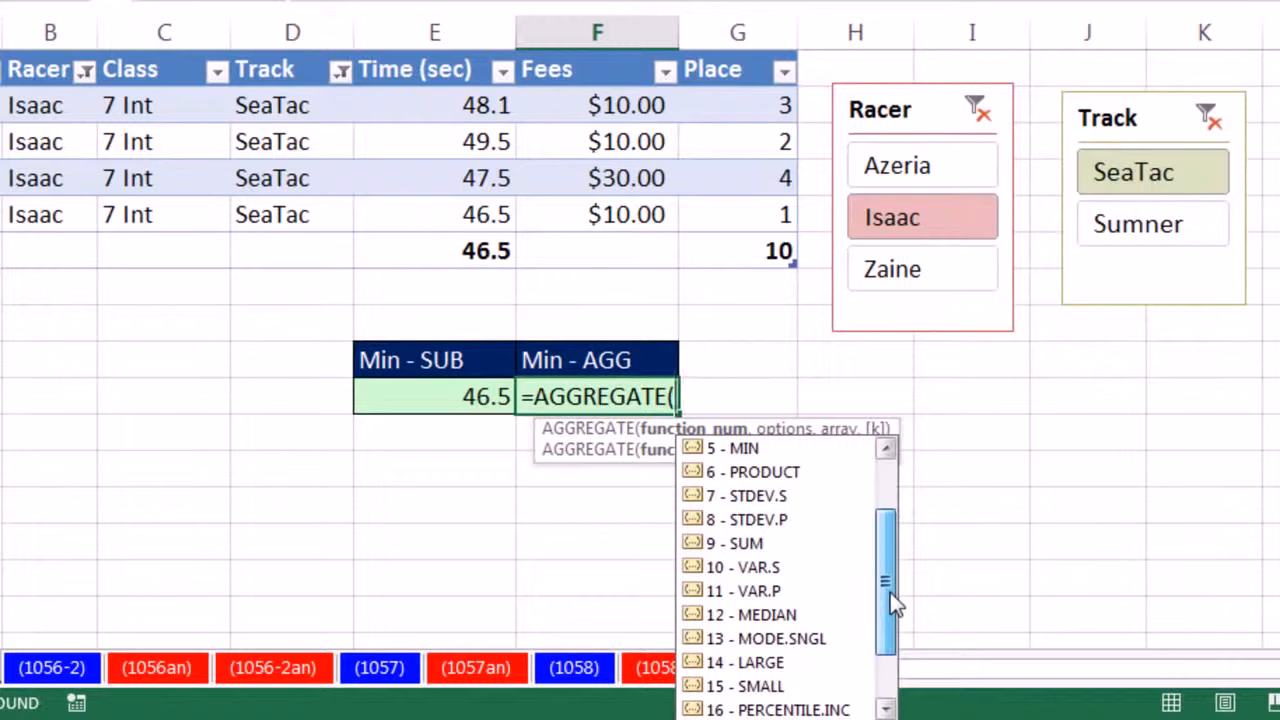
pyautogui.doubleClick(728, 450)
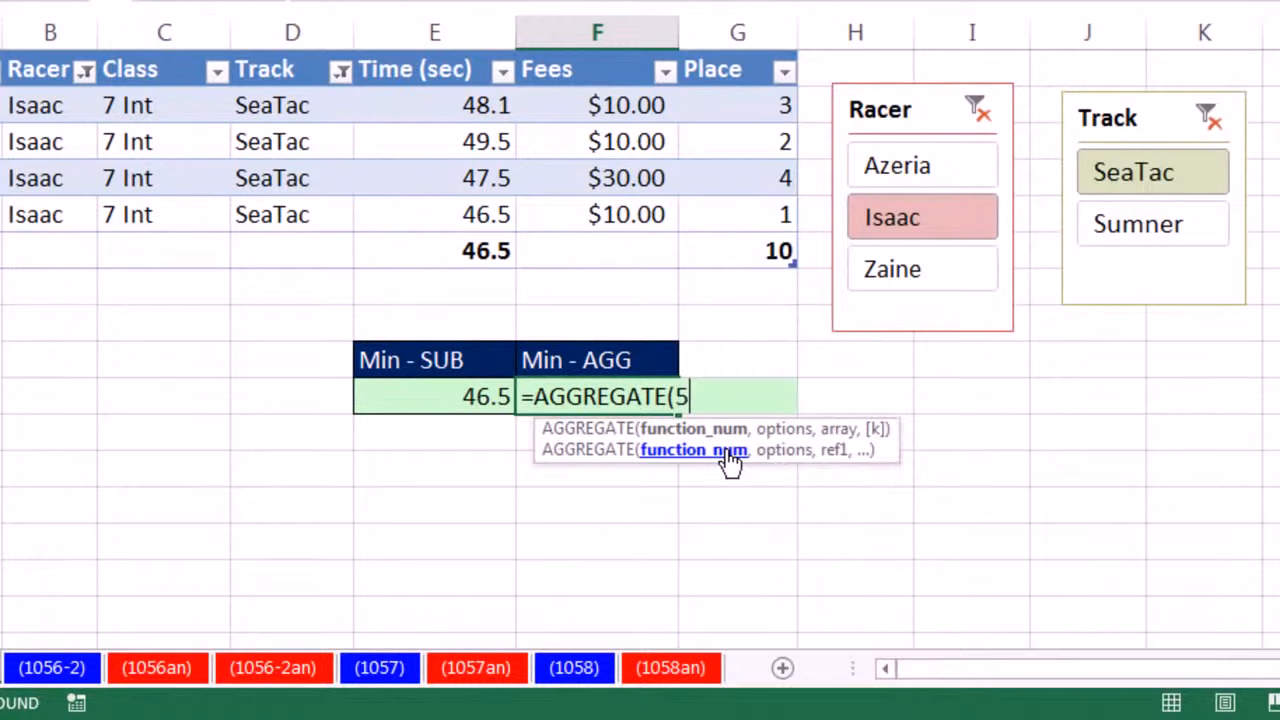
pyautogui.write(',')
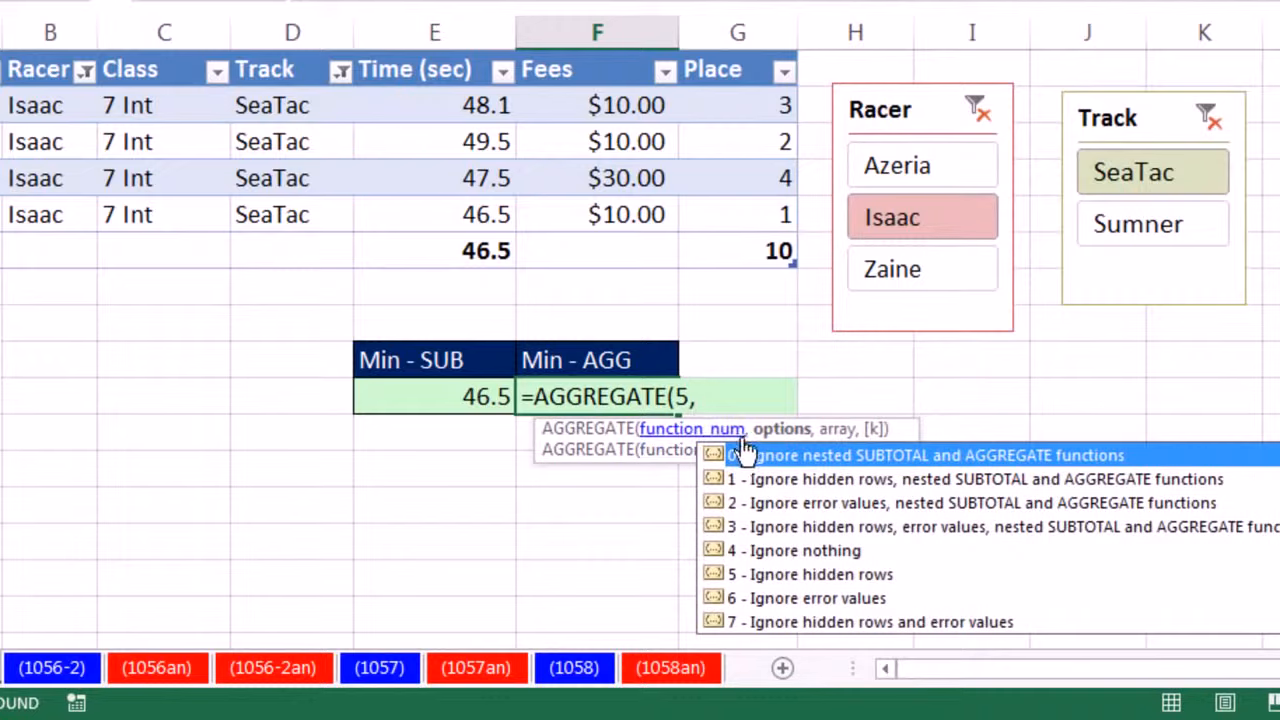
pyautogui.doubleClick(759, 574)
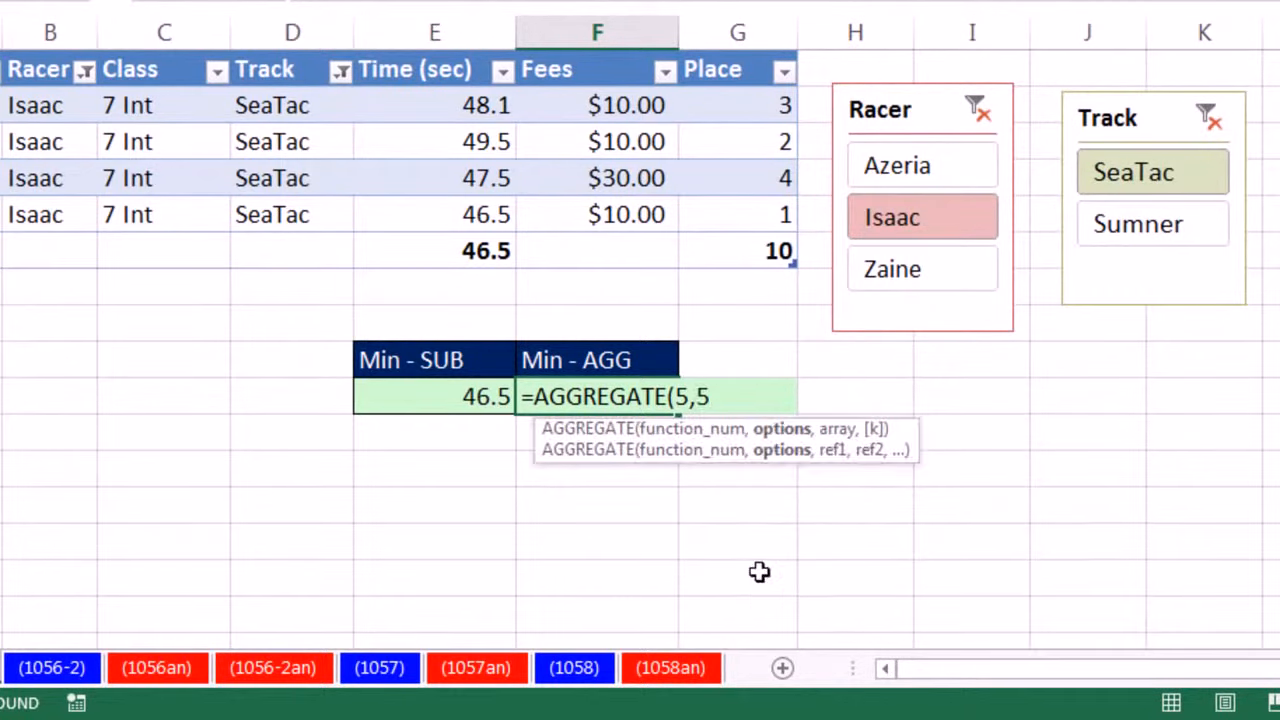
# - Complete the AGGREGATE formula with RacerTable[Time (sec)] as its reference
pyautogui.write(',')
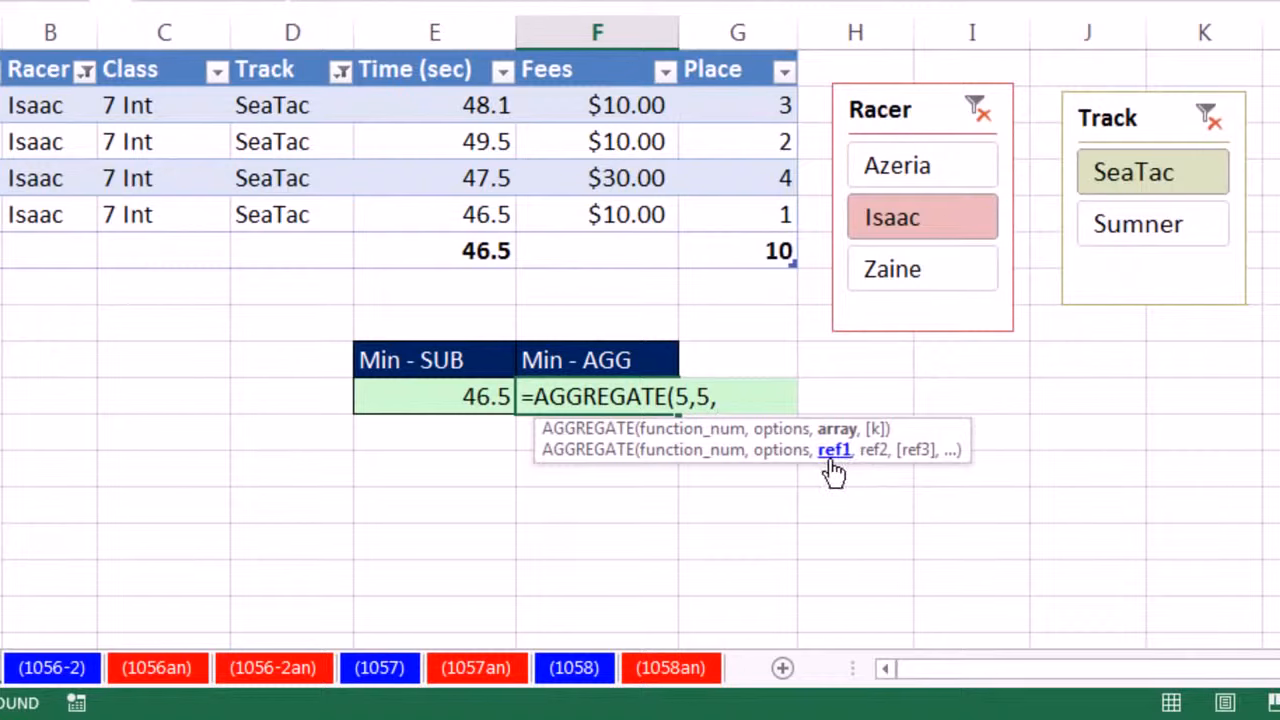
pyautogui.moveTo(472, 105); pyautogui.dragTo(484, 214)
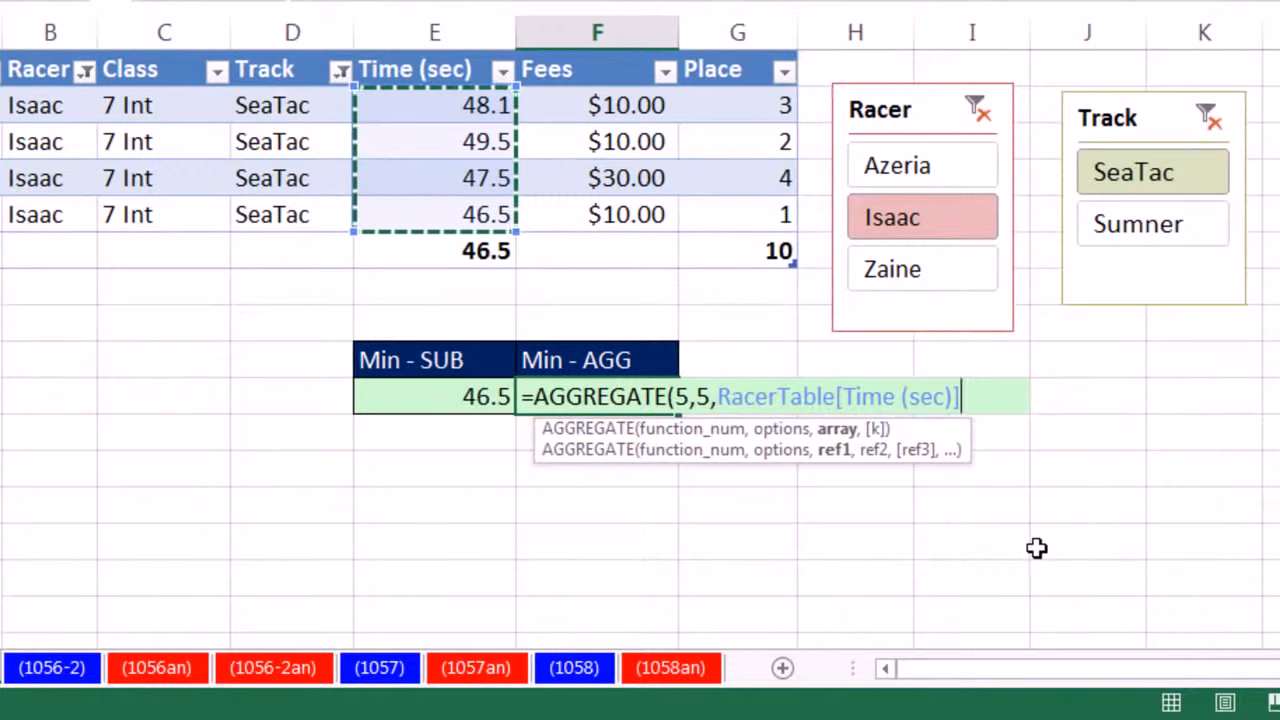
pyautogui.write(')')
pyautogui.press('Tab')
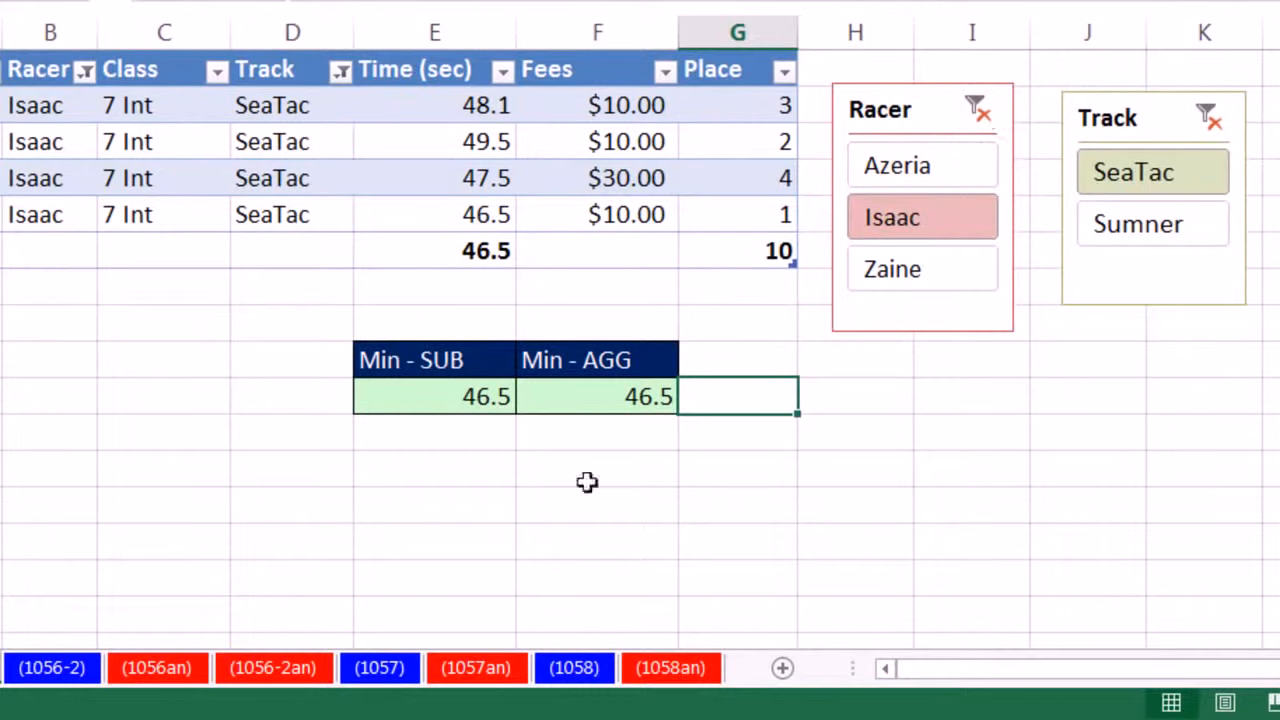
# - Filter the table to the 9 Expert racer, and clear both the Racer and Track filters
pyautogui.click(953, 172)
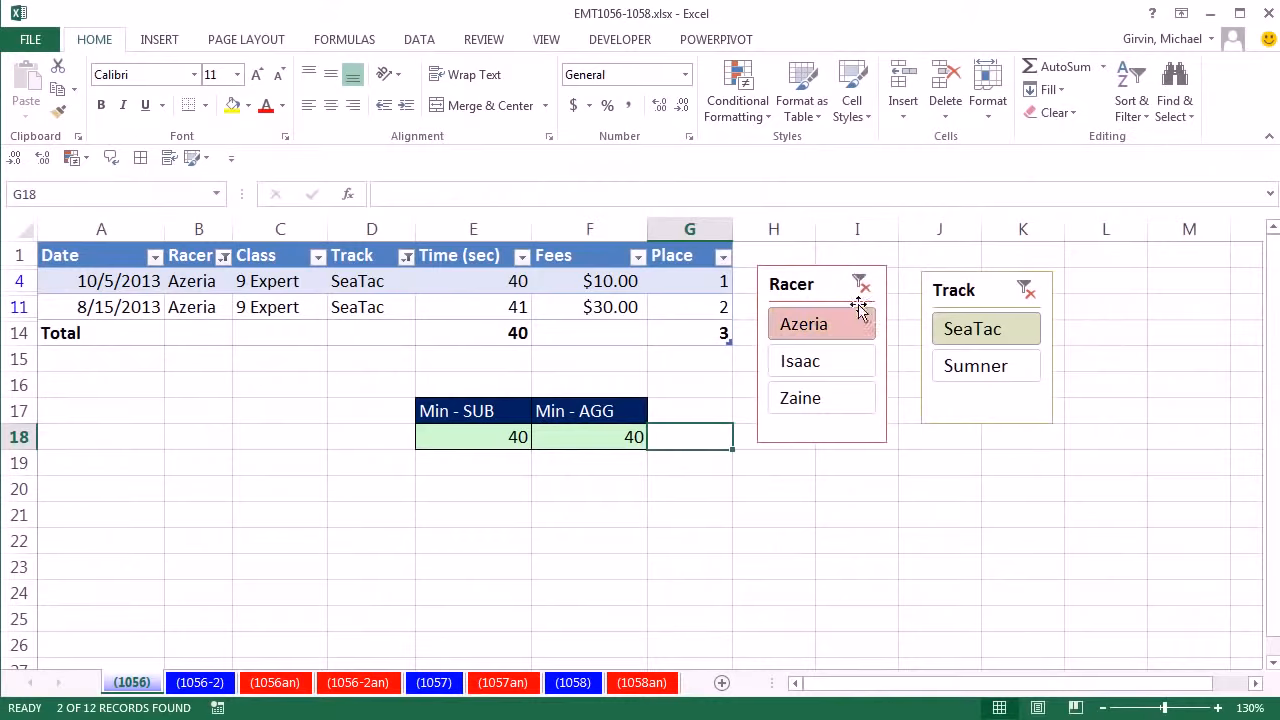
pyautogui.click(860, 284)
pyautogui.click(1025, 290)
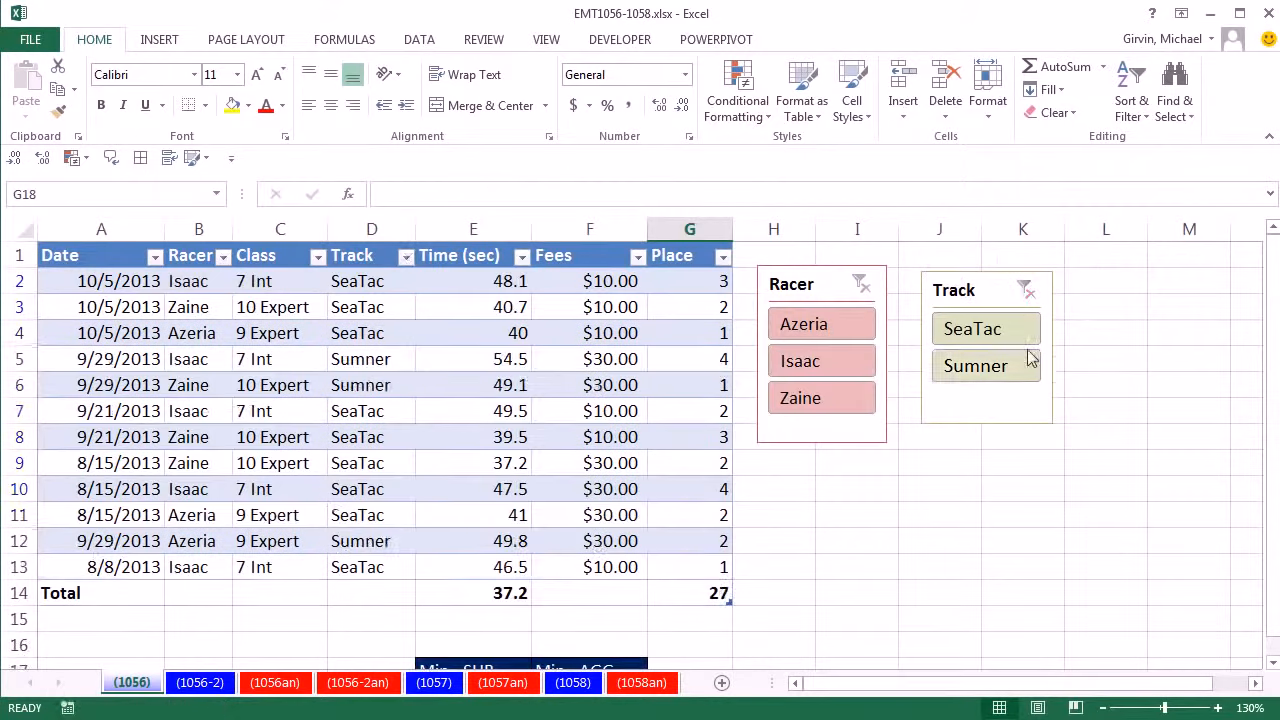
pyautogui.scroll(-2, 912, 500)
pyautogui.scroll(2, 915, 497)
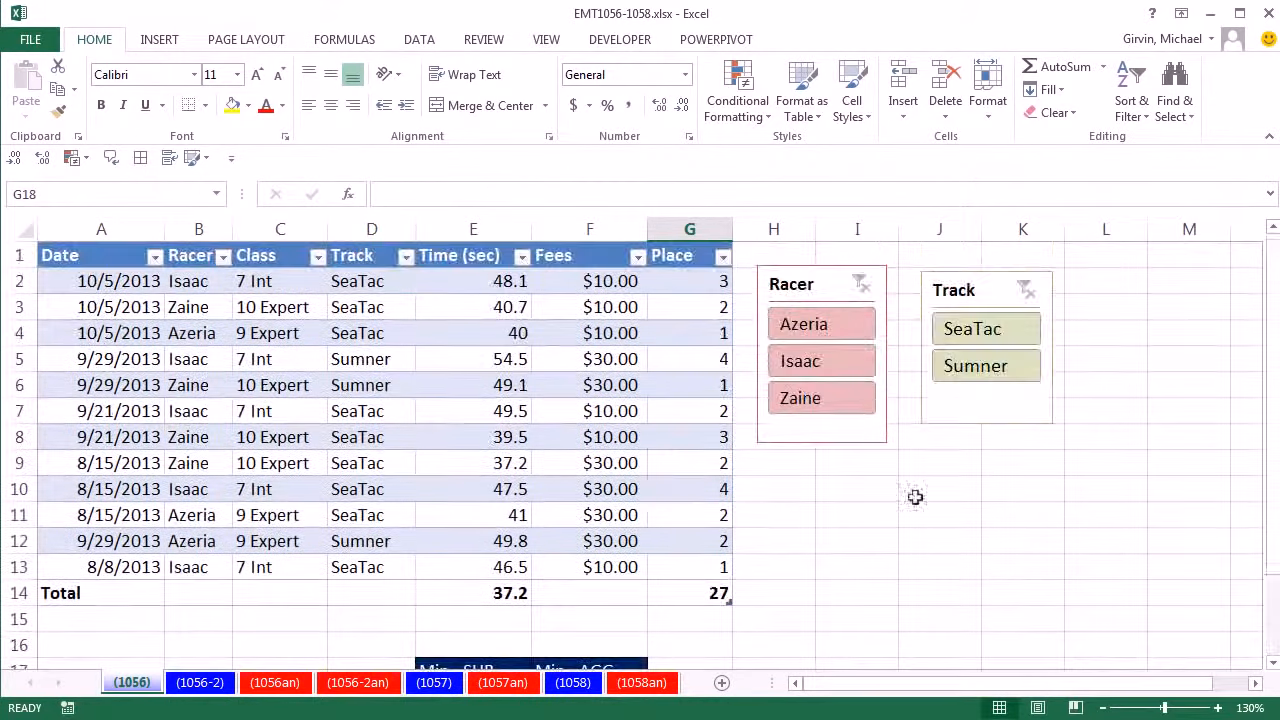
# - Filter the table to the 10 Expert racer at SeaTac, and review the Min - SUB and Min - AGG formulas
pyautogui.click(838, 400)
pyautogui.click(966, 336)
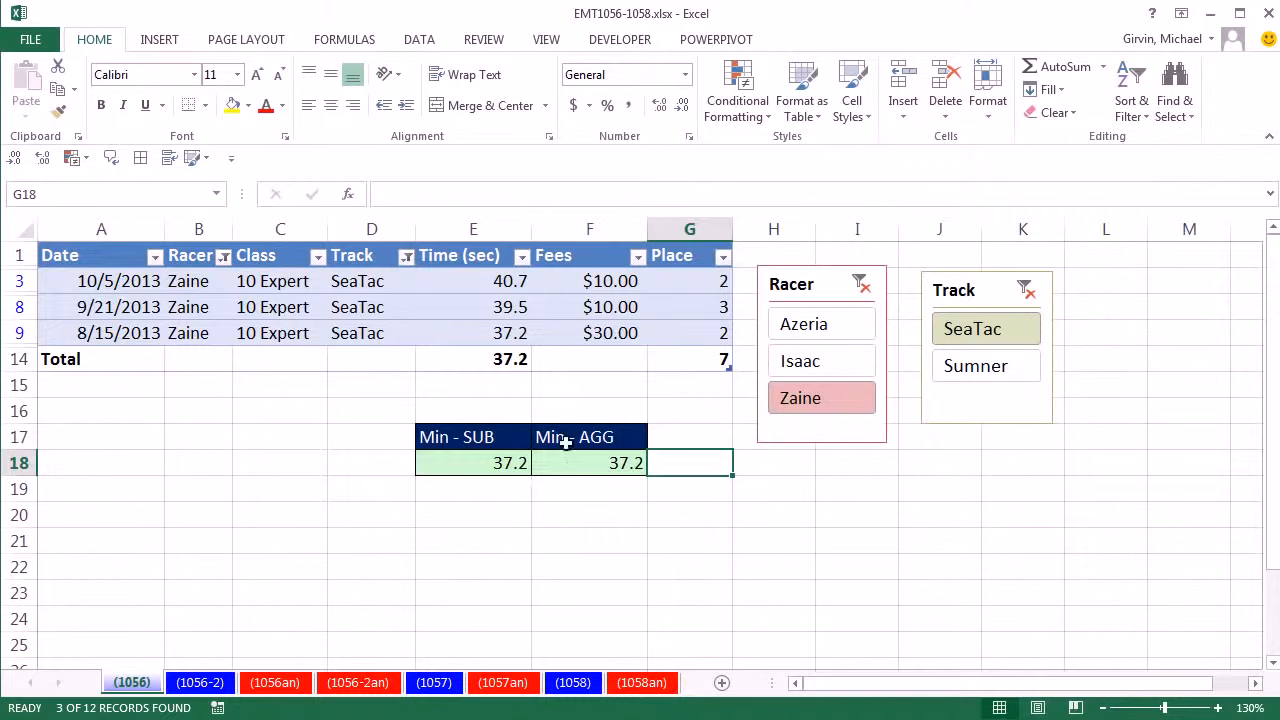
pyautogui.click(459, 470)
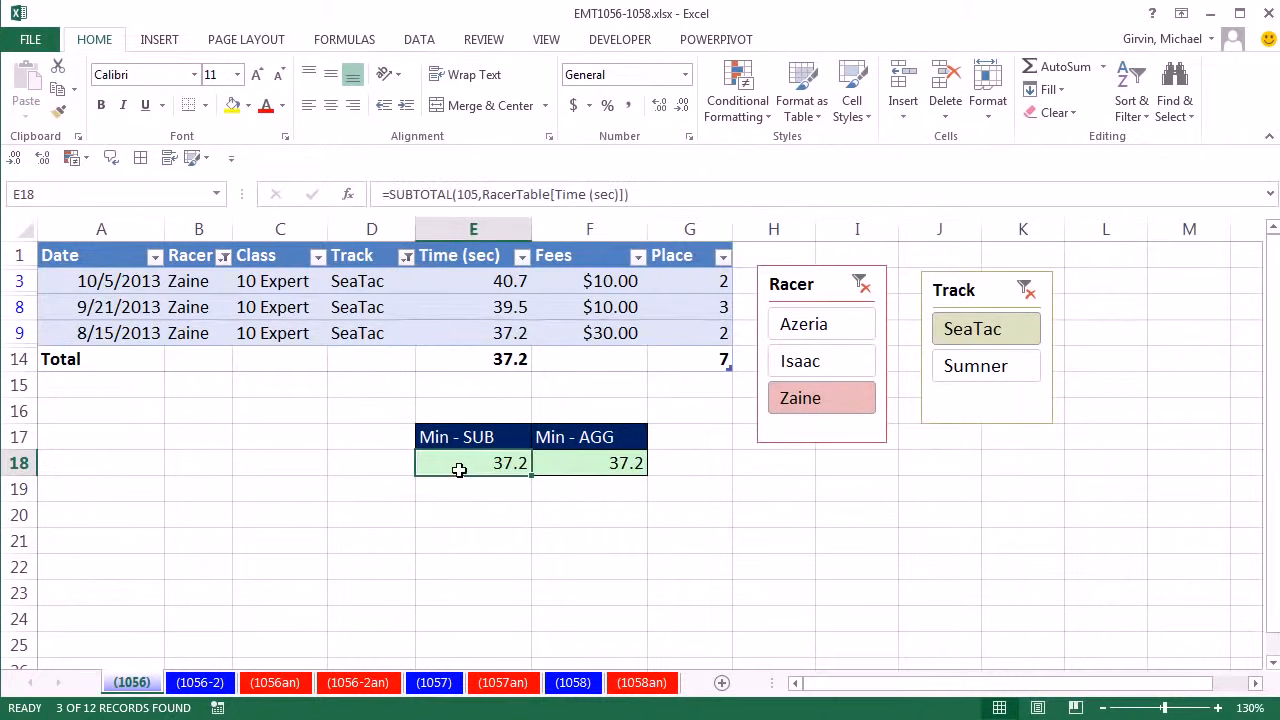
pyautogui.doubleClick(459, 470)
pyautogui.press('Escape')
pyautogui.doubleClick(620, 463)
pyautogui.press('Escape')
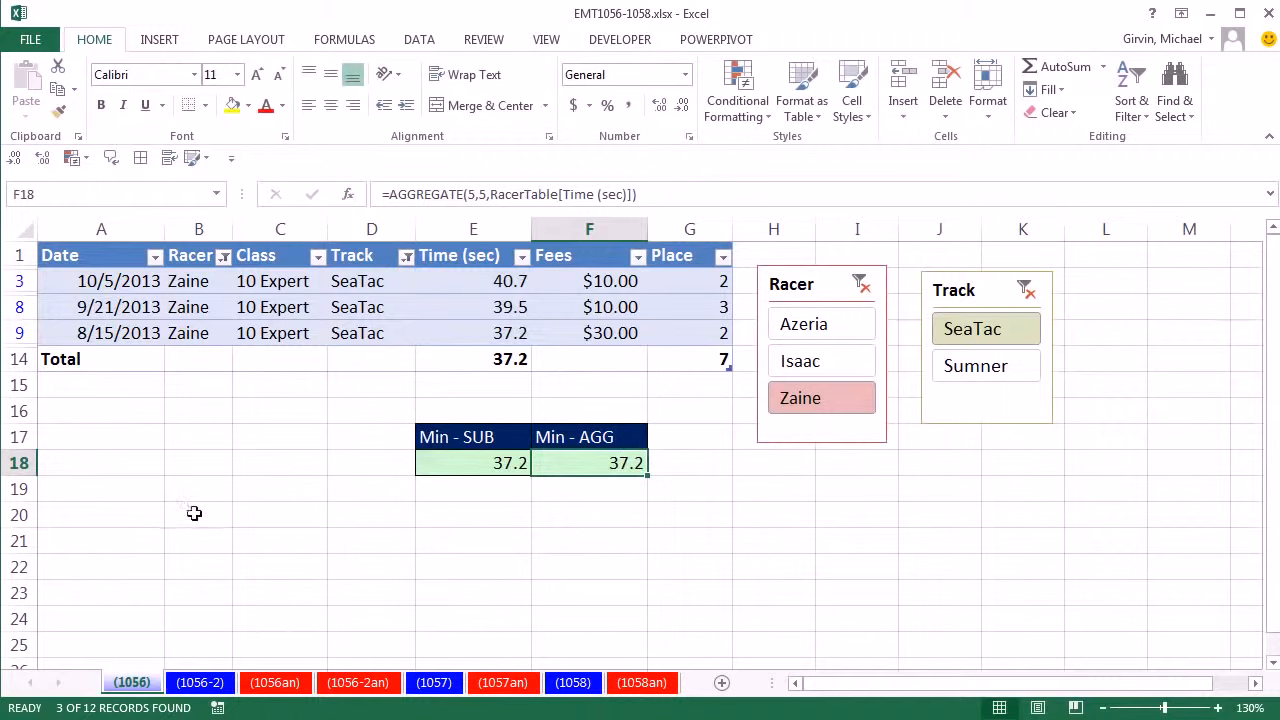
# - Switch to the (1056-2) worksheet
pyautogui.click(201, 683)
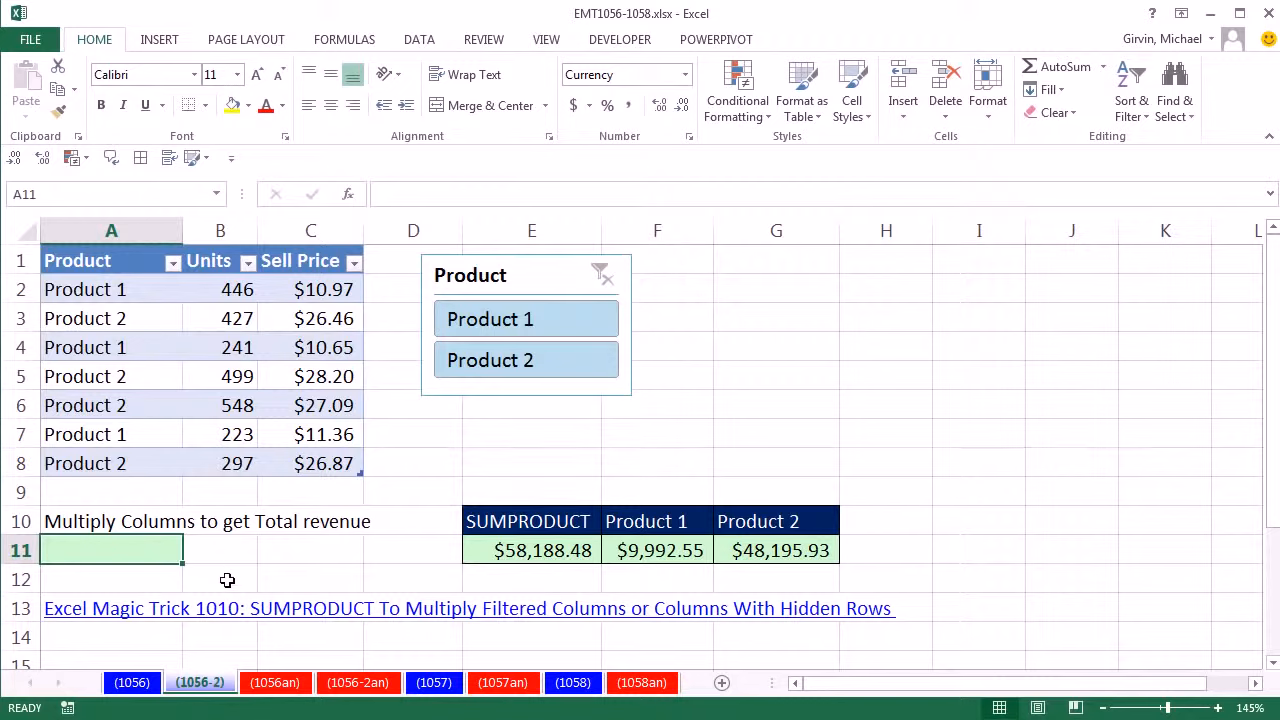
# - Examine the Units and Sell Price columns and the SUMPRODUCT formula in E11
pyautogui.moveTo(190, 287); pyautogui.dragTo(203, 464)
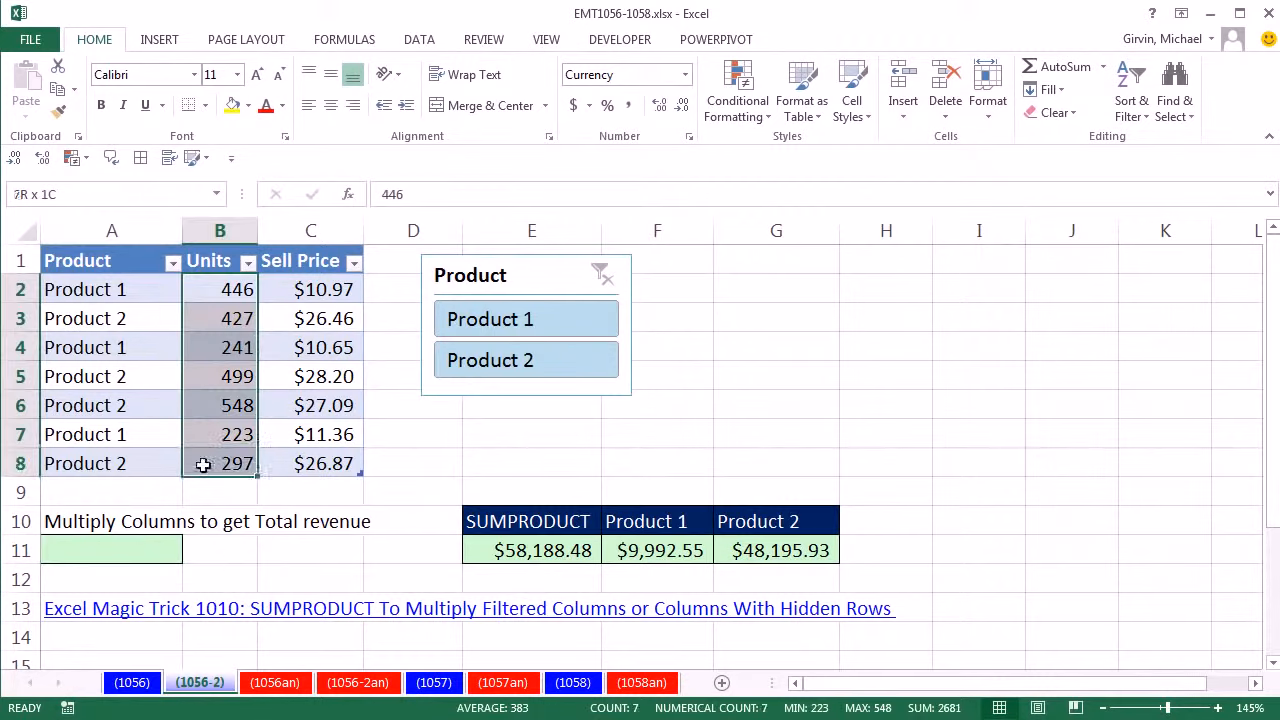
pyautogui.keyDown('ctrl'); pyautogui.moveTo(286, 289); pyautogui.dragTo(314, 462); pyautogui.keyUp('ctrl')
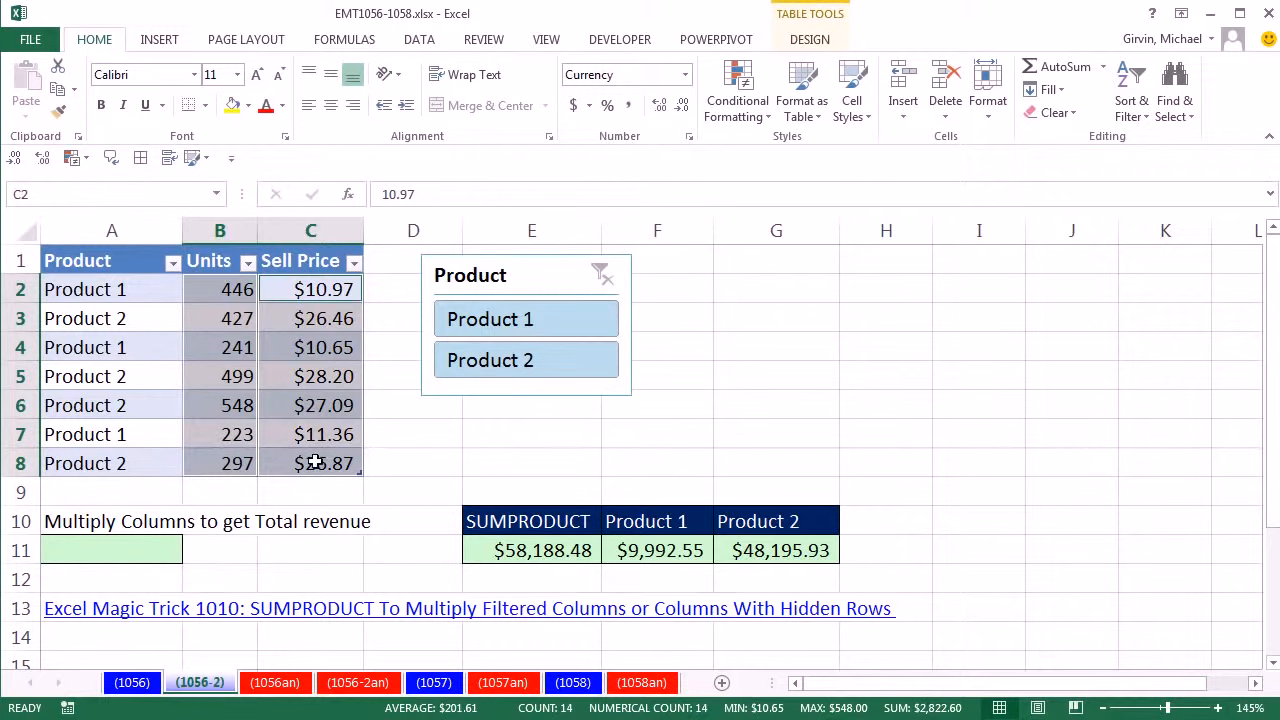
pyautogui.doubleClick(505, 552)
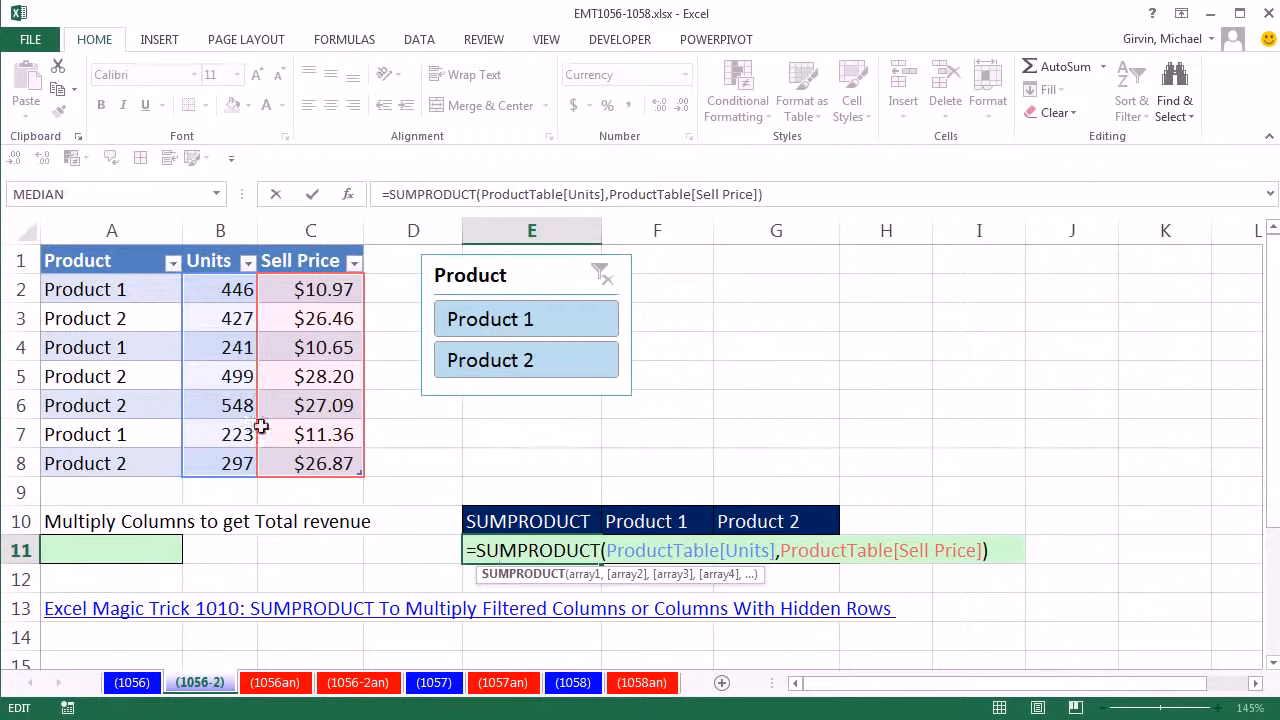
pyautogui.hotkey('ctrl', 'Return')
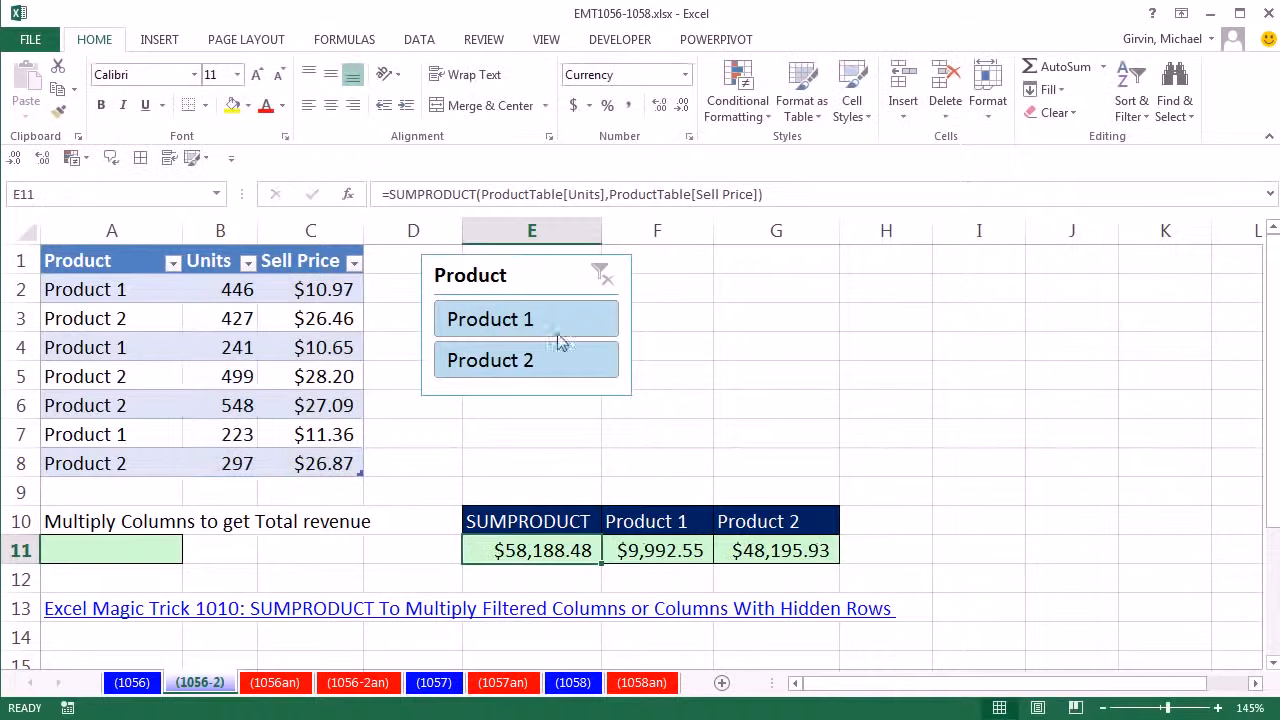
# - Filter the product table to Product 1 and review the SUMPRODUCT formula in E11
pyautogui.click(558, 330)
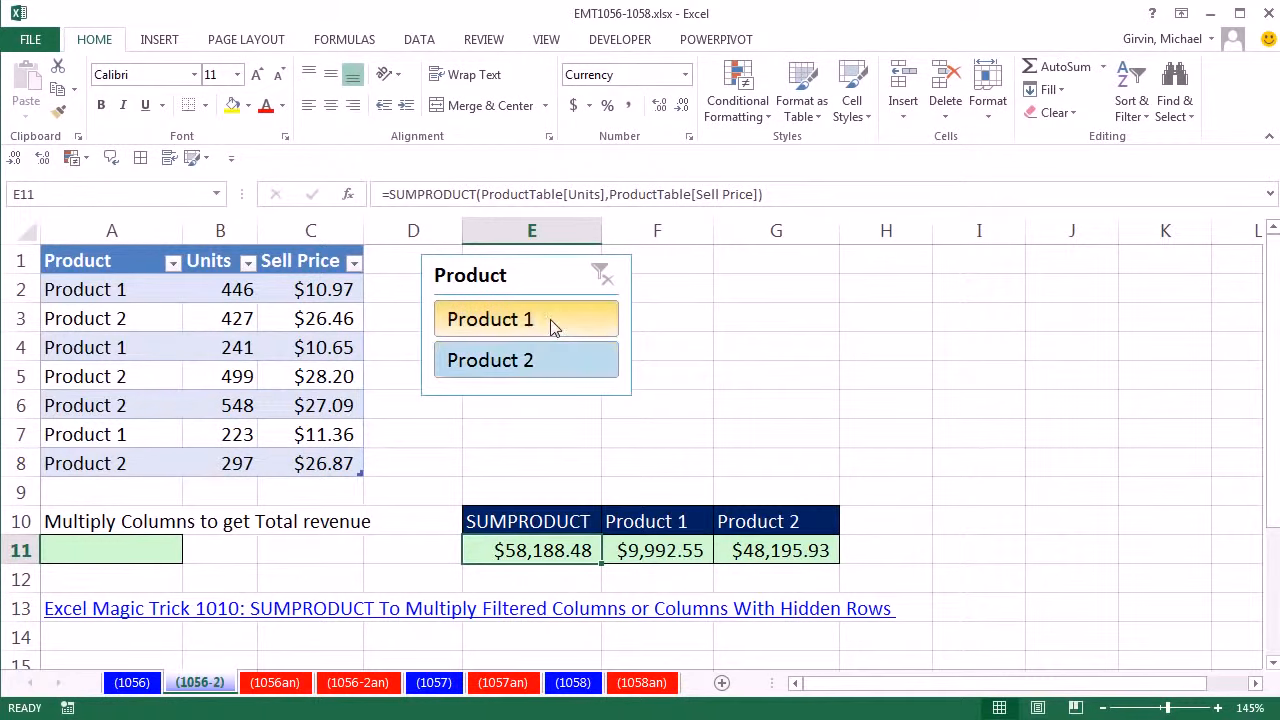
pyautogui.click(553, 328)
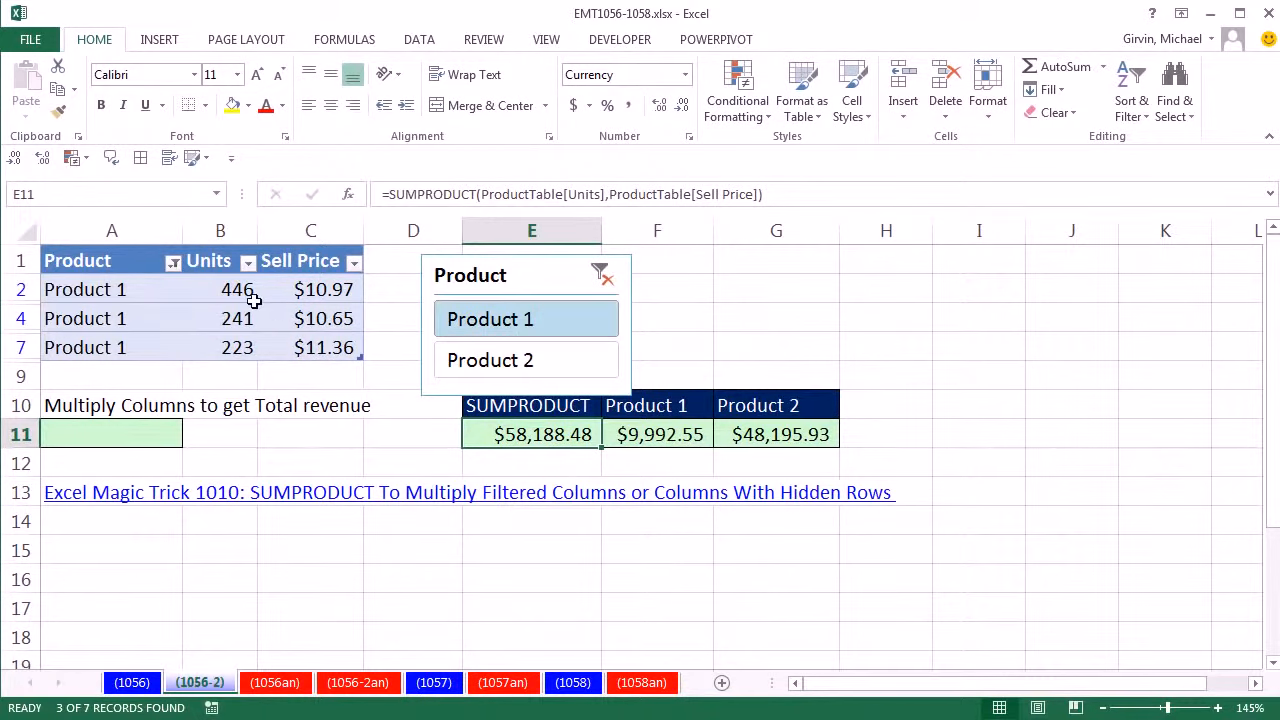
pyautogui.doubleClick(536, 433)
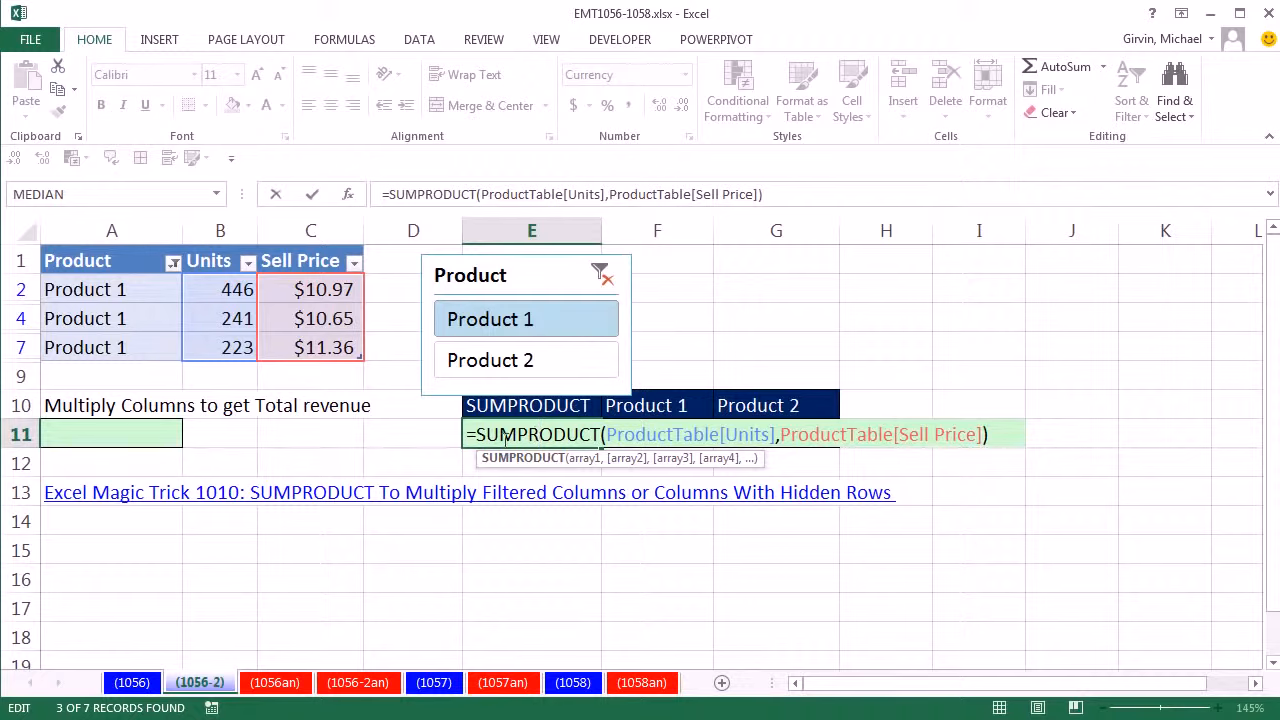
pyautogui.press('Escape')
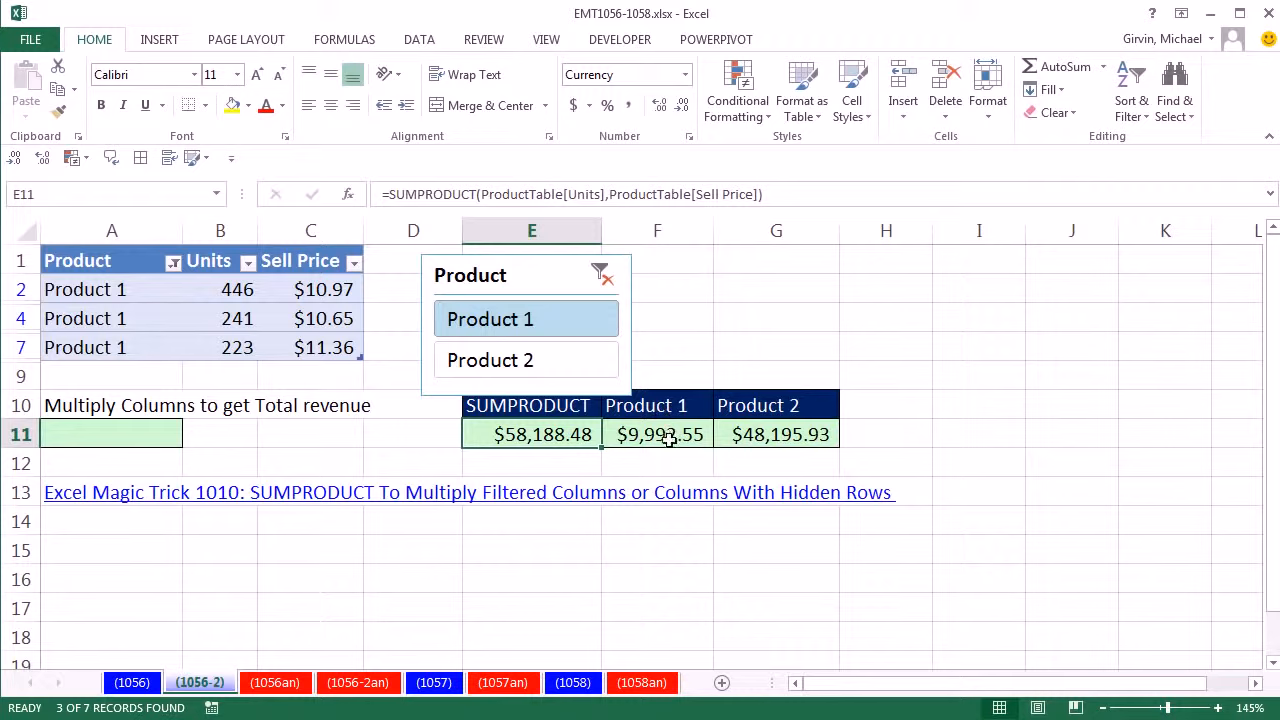
# - Review the Product 1 revenue formula in F11, and undo the Product 1 filter
pyautogui.click(667, 436)
pyautogui.press('F2')
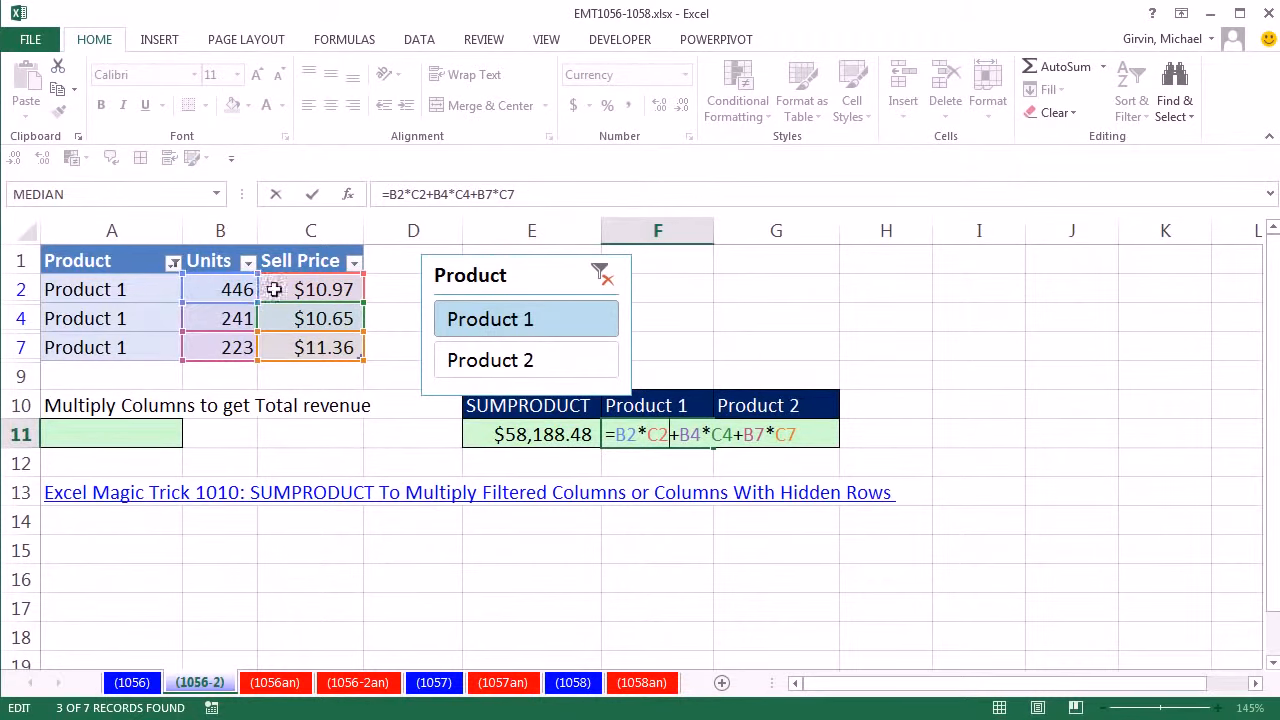
pyautogui.press('Escape')
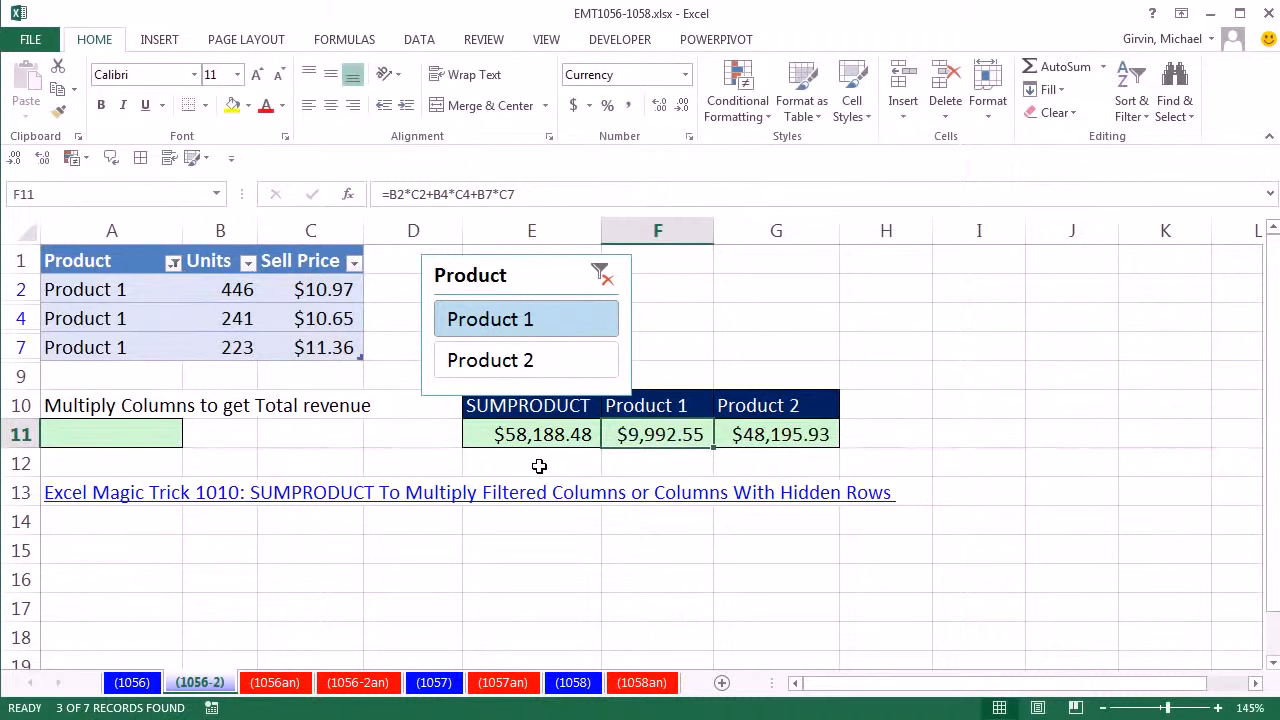
pyautogui.hotkey('ctrl', 'z')
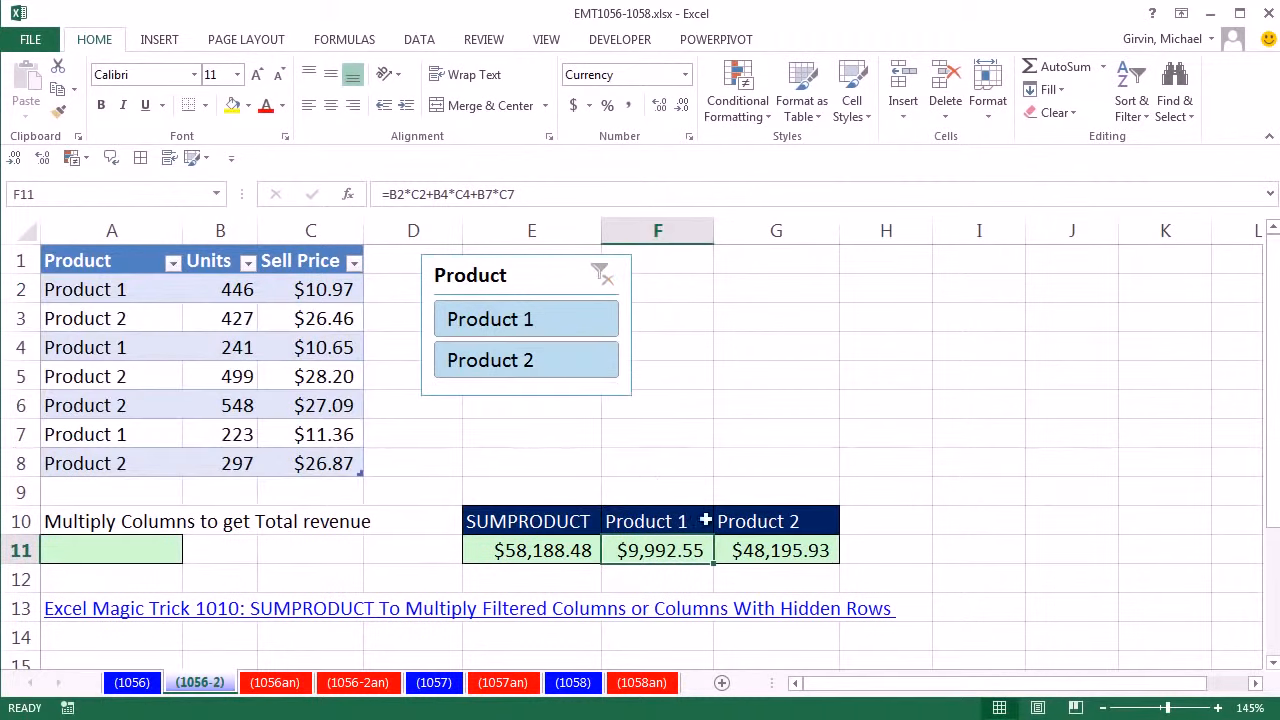
# - Filter the table to Product 2 and clear the filter again, reviewing the Product 2 revenue formula in G11 both ways
pyautogui.click(530, 365)
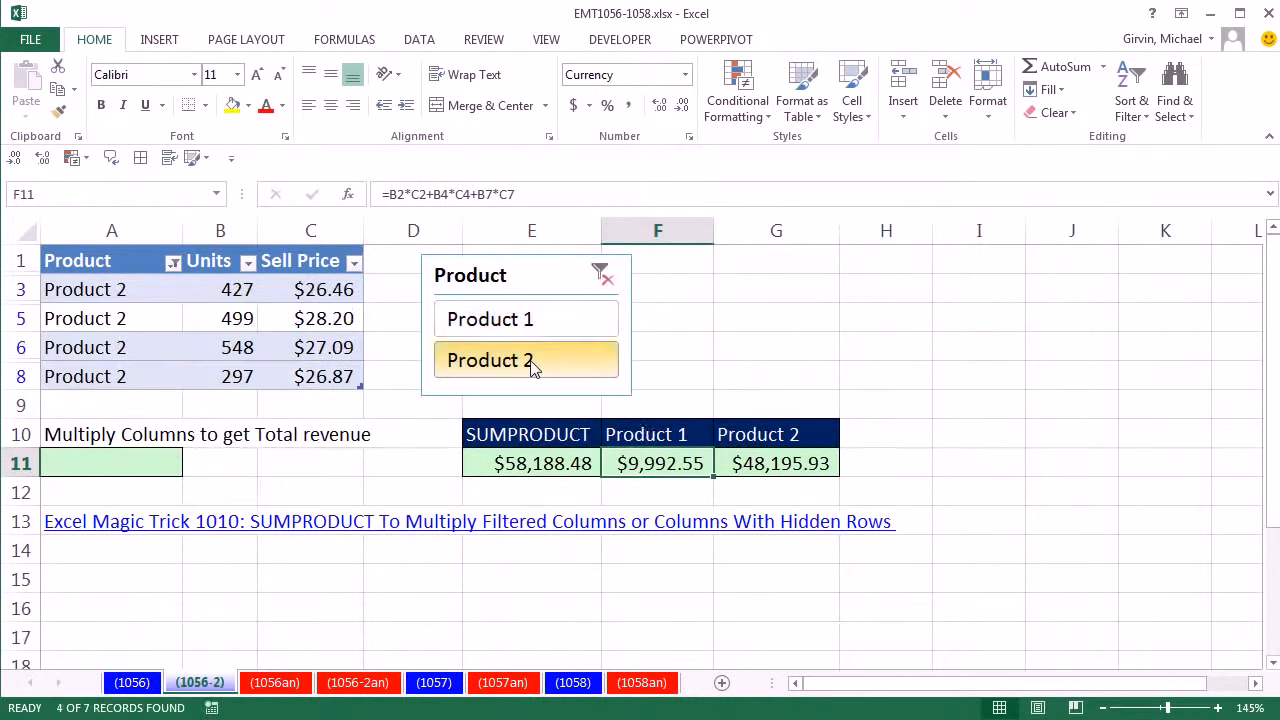
pyautogui.click(730, 460)
pyautogui.press('F2')
pyautogui.press('Escape')
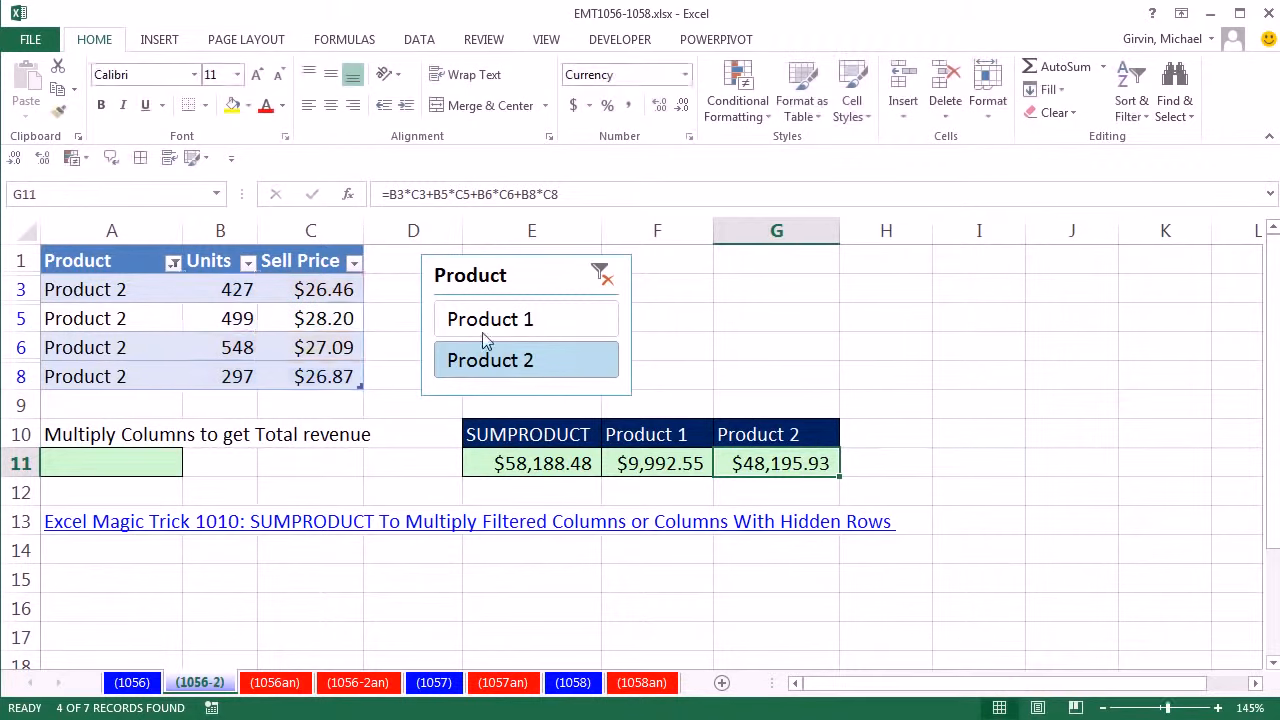
pyautogui.click(601, 275)
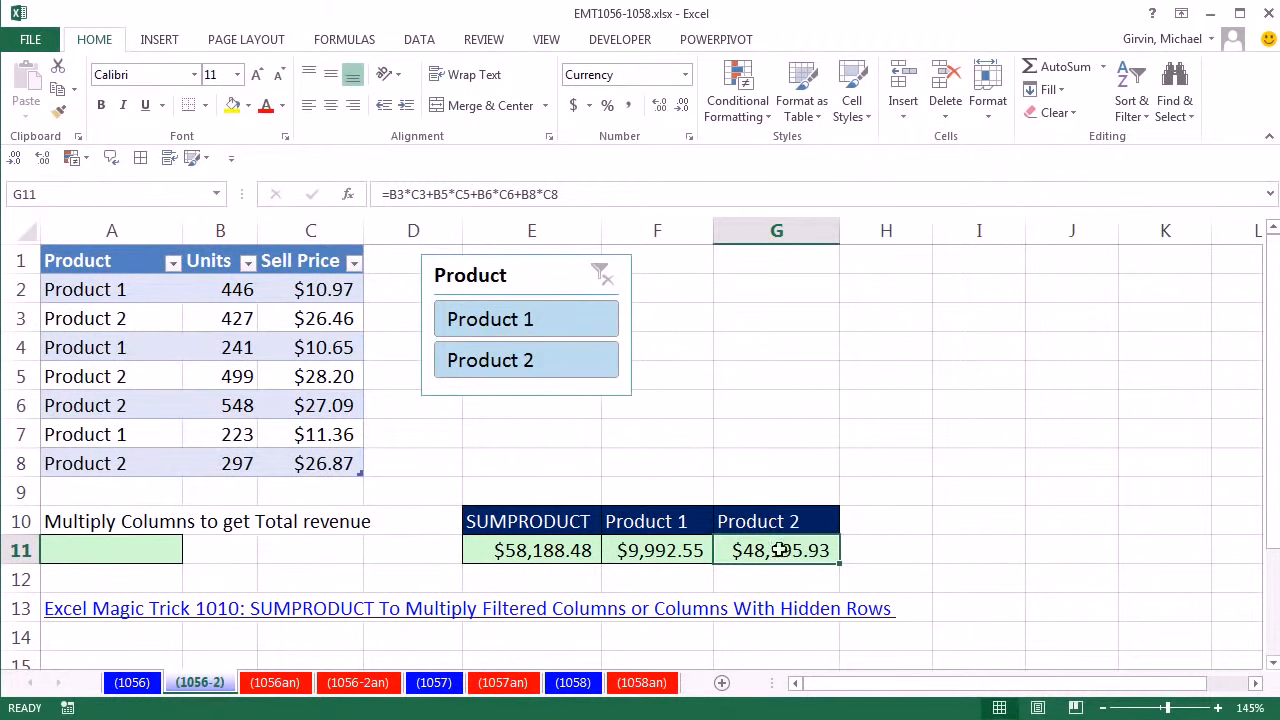
pyautogui.doubleClick(779, 550)
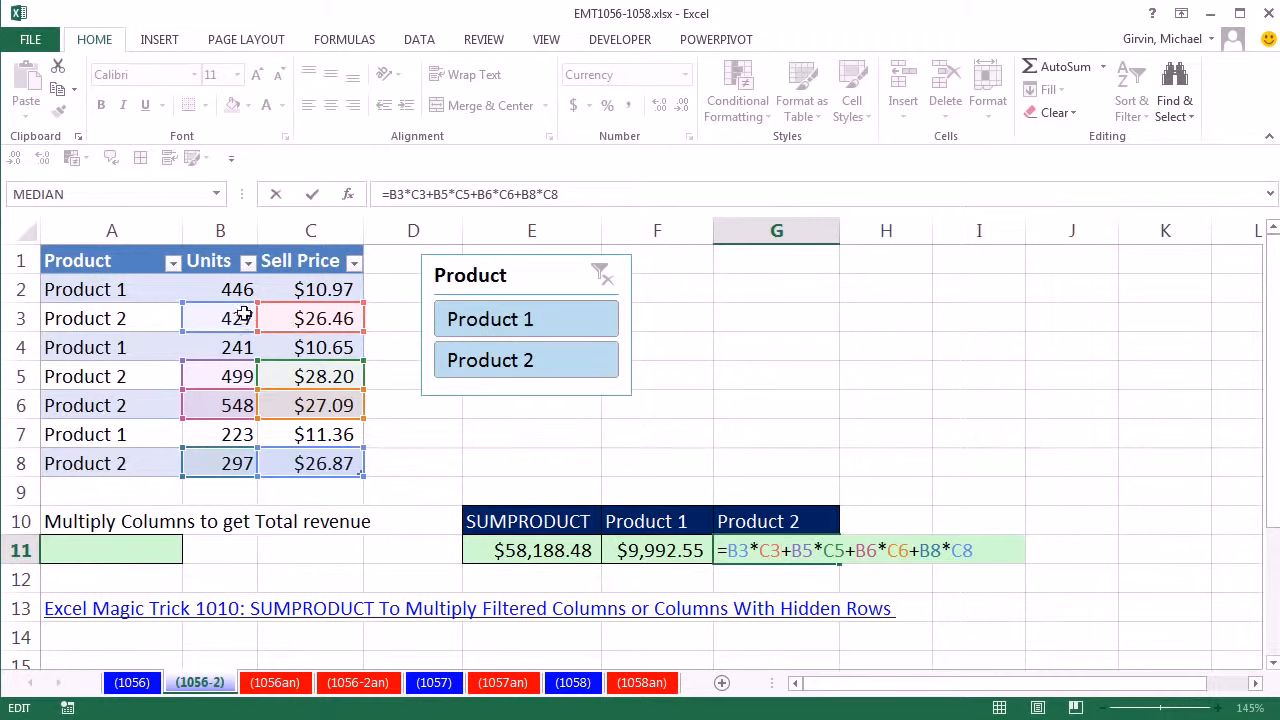
pyautogui.hotkey('ctrl', 'Return')
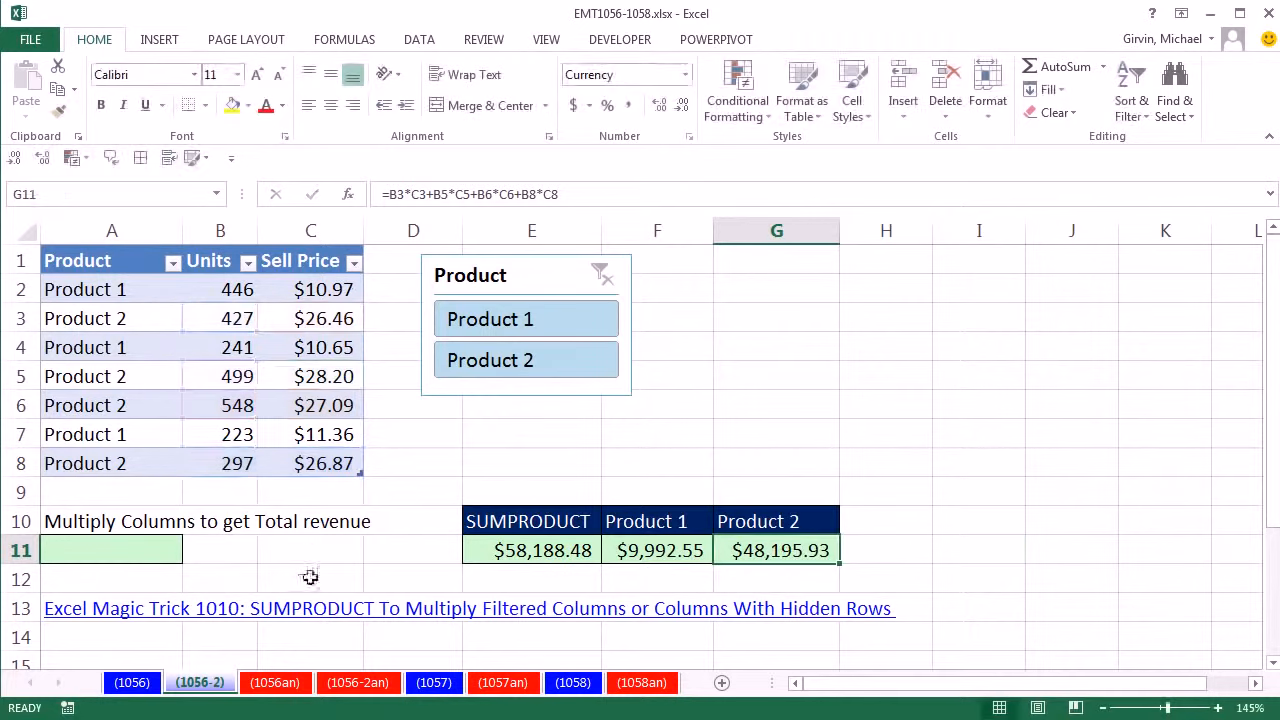
# - Start an OFFSET formula in A11 with the first Units cell, B2, as its reference
pyautogui.click(160, 552)
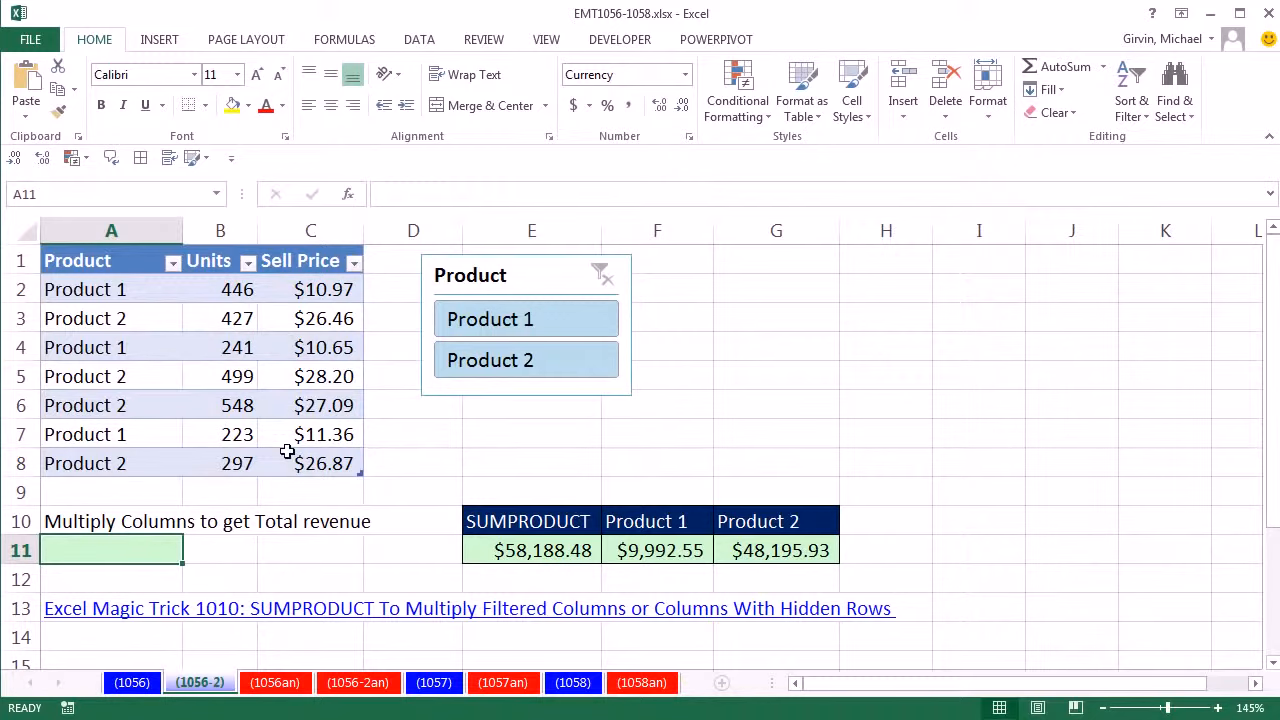
pyautogui.moveTo(200, 289); pyautogui.dragTo(220, 472)
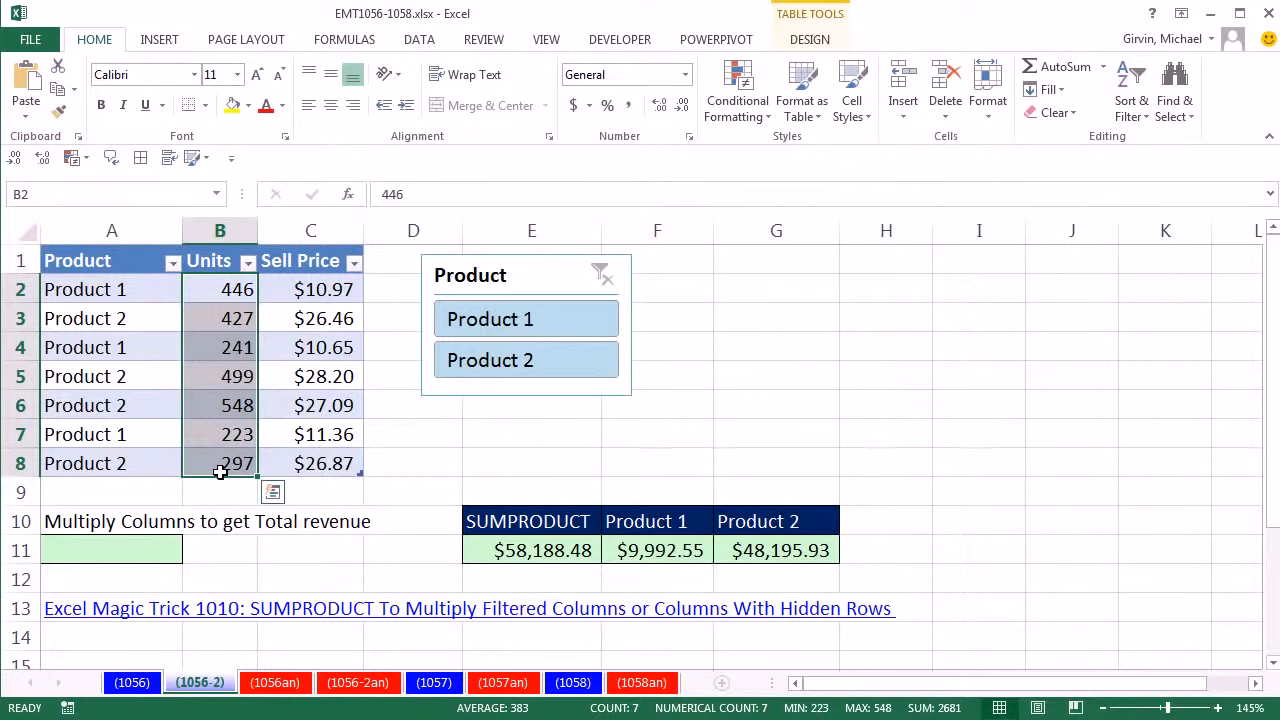
pyautogui.click(150, 548)
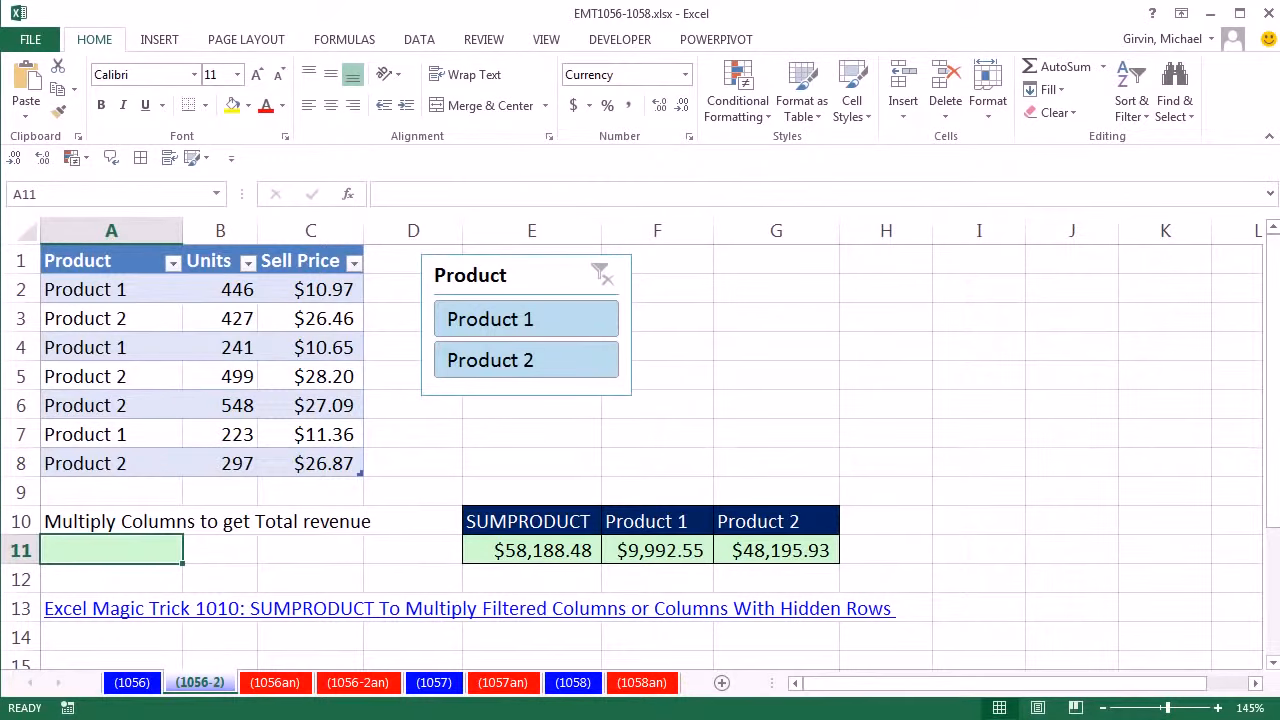
pyautogui.write('=of')
pyautogui.press('Tab')
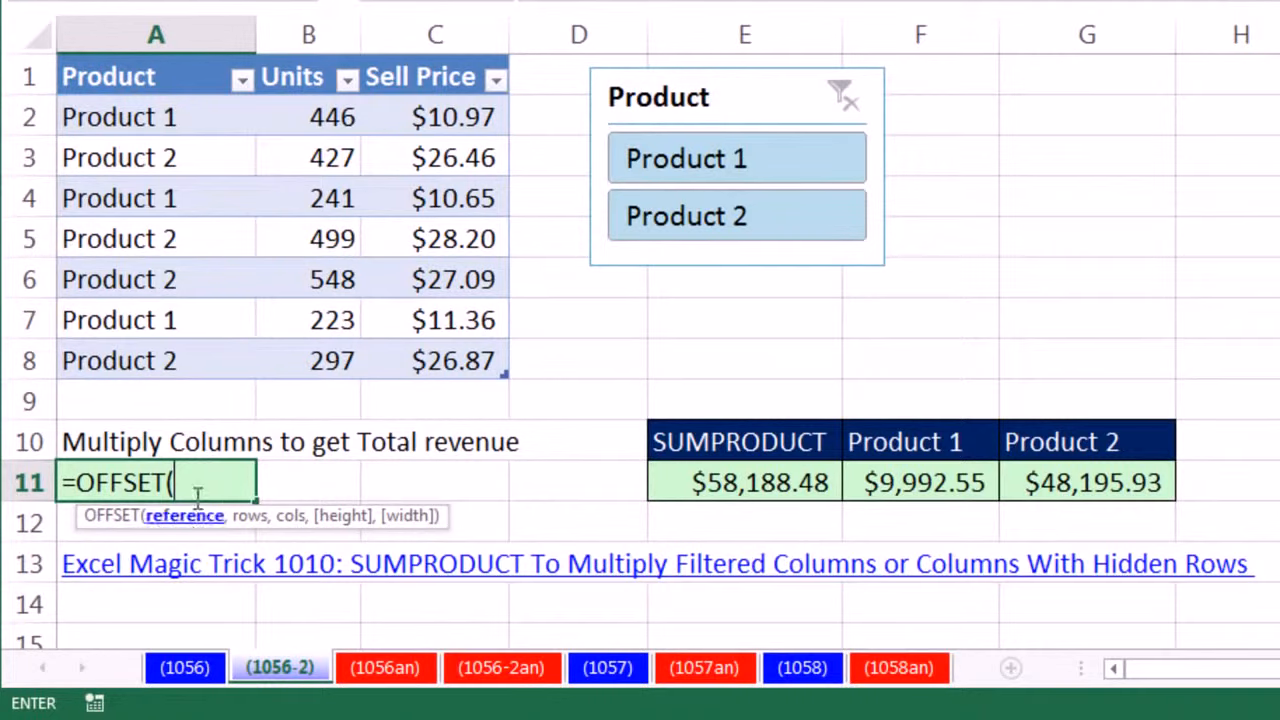
pyautogui.click(300, 114)
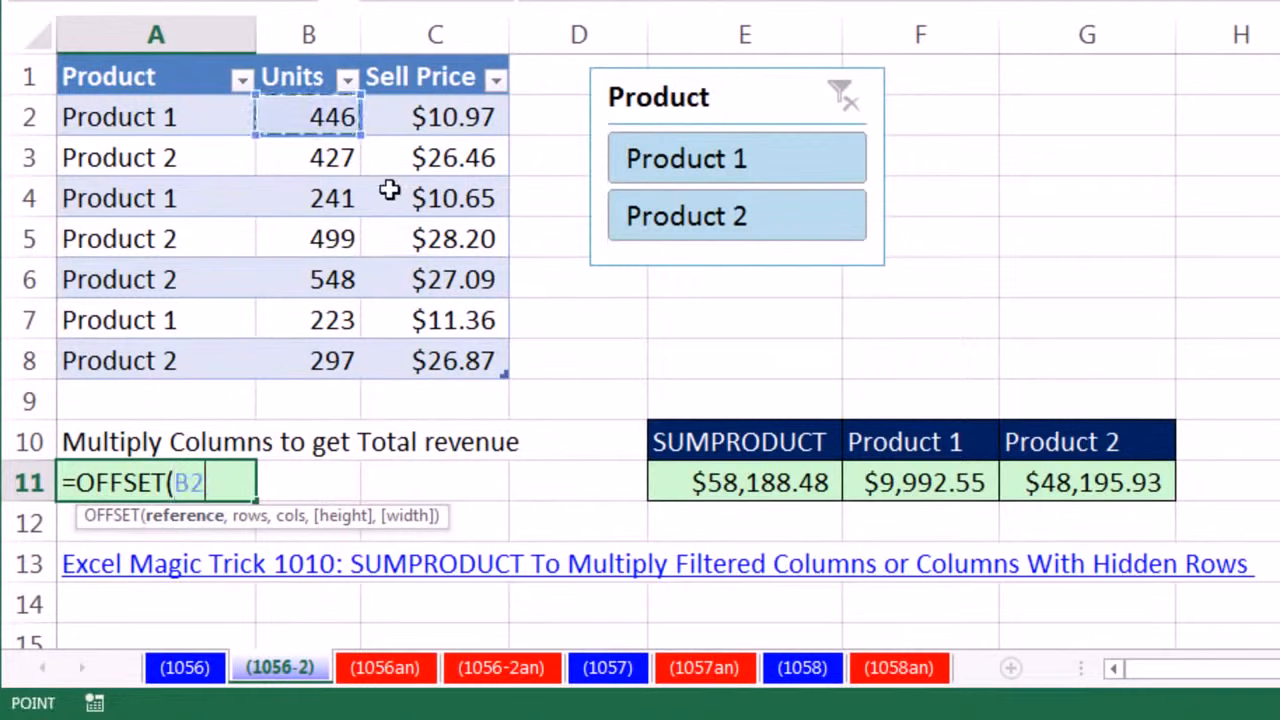
pyautogui.write(',')
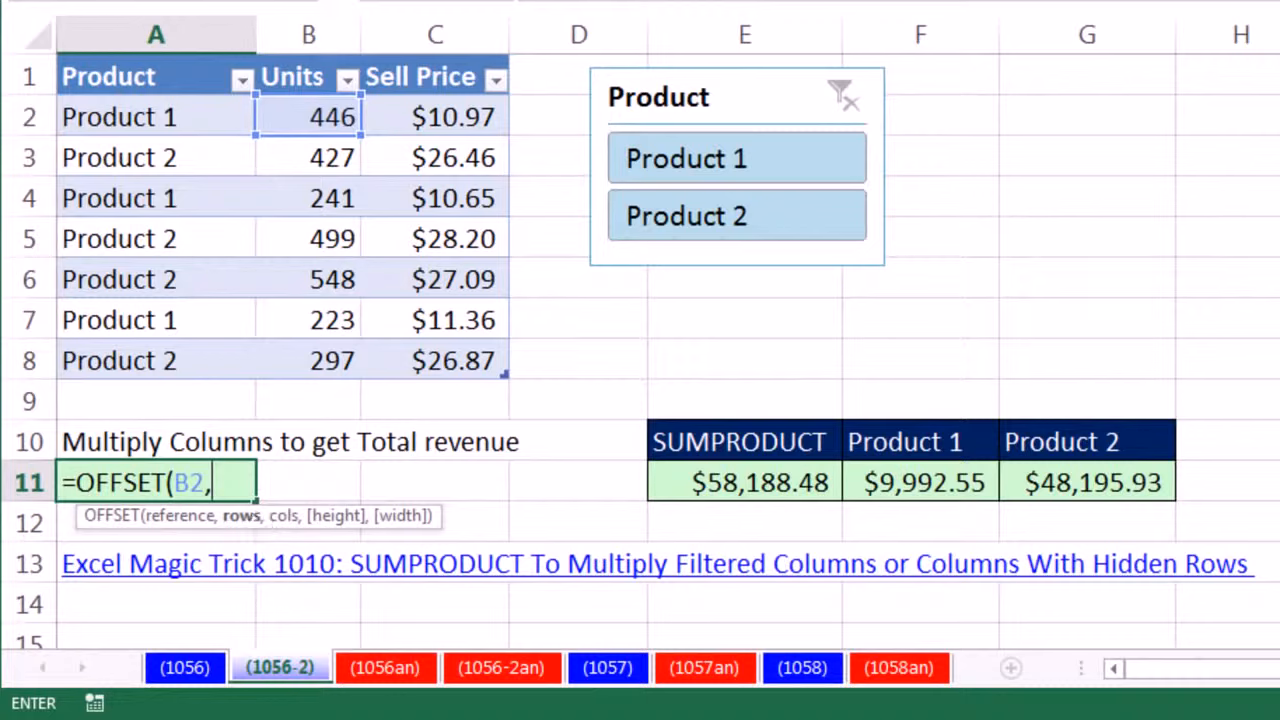
# - Complete the OFFSET formula with 3 rows and 1 column, evaluate it in place, and undo the evaluation
pyautogui.write('3,')
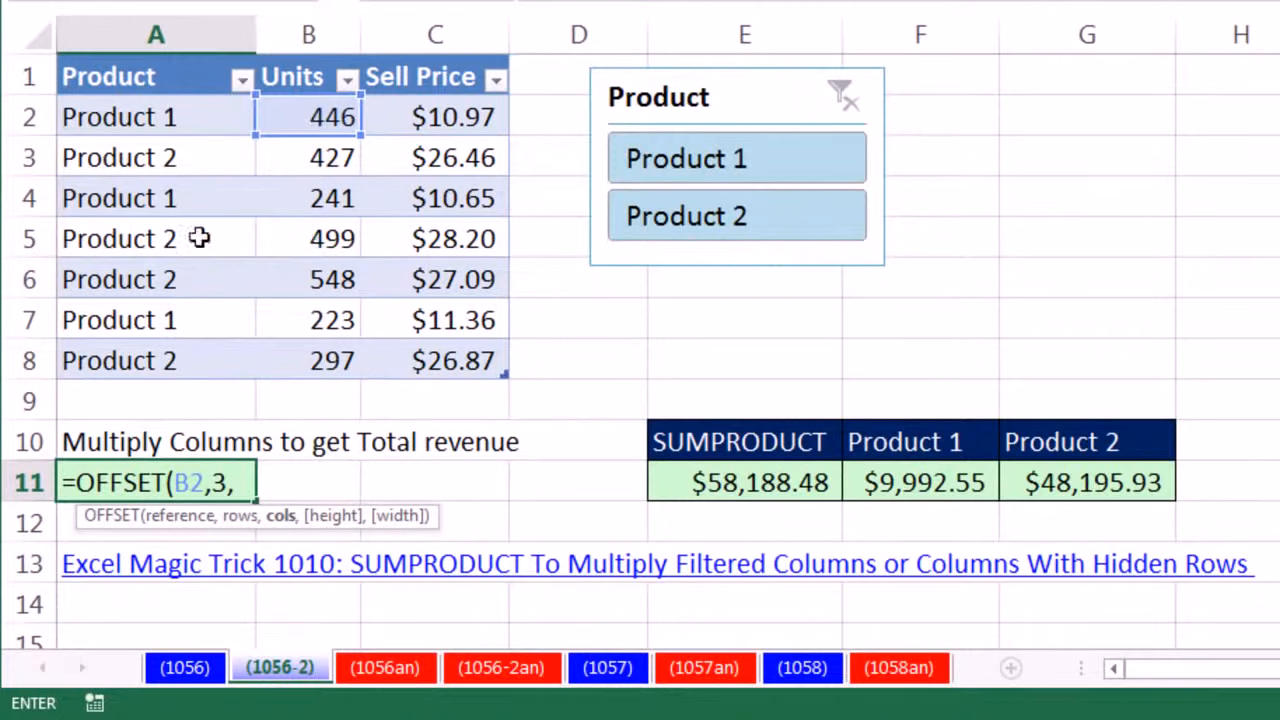
pyautogui.write('1)')
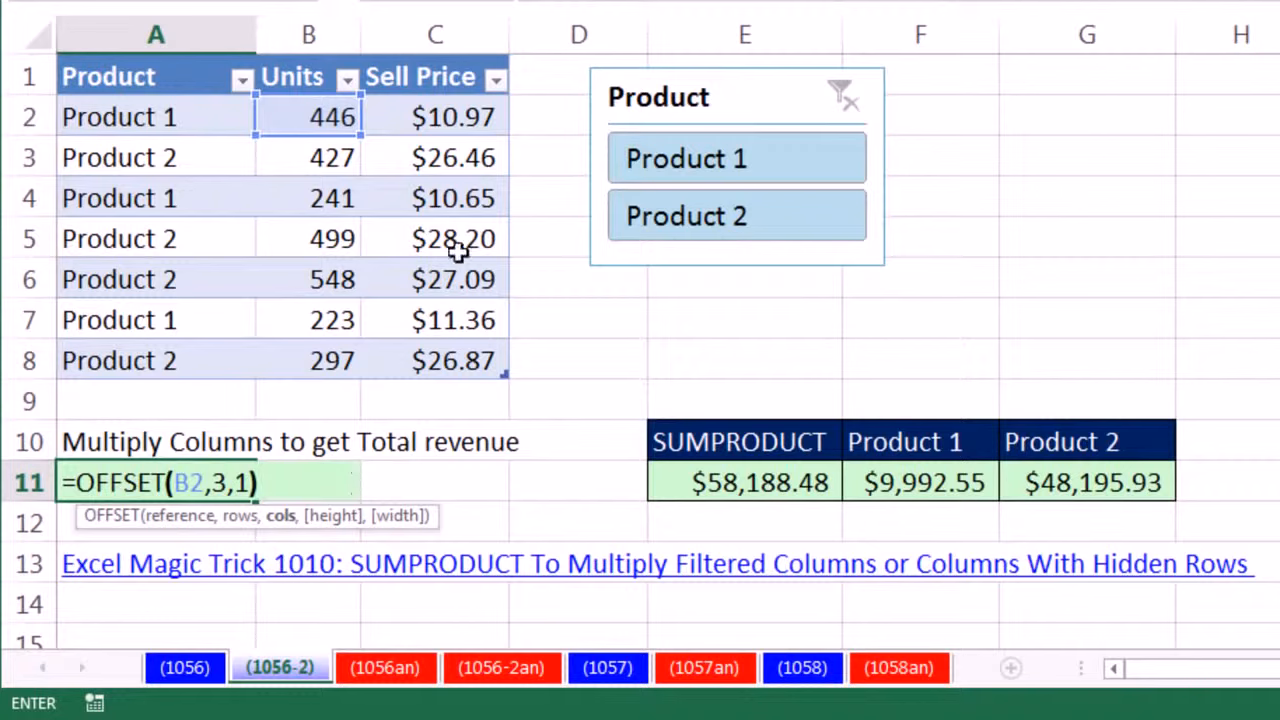
pyautogui.moveTo(289, 483); pyautogui.dragTo(6, 470)
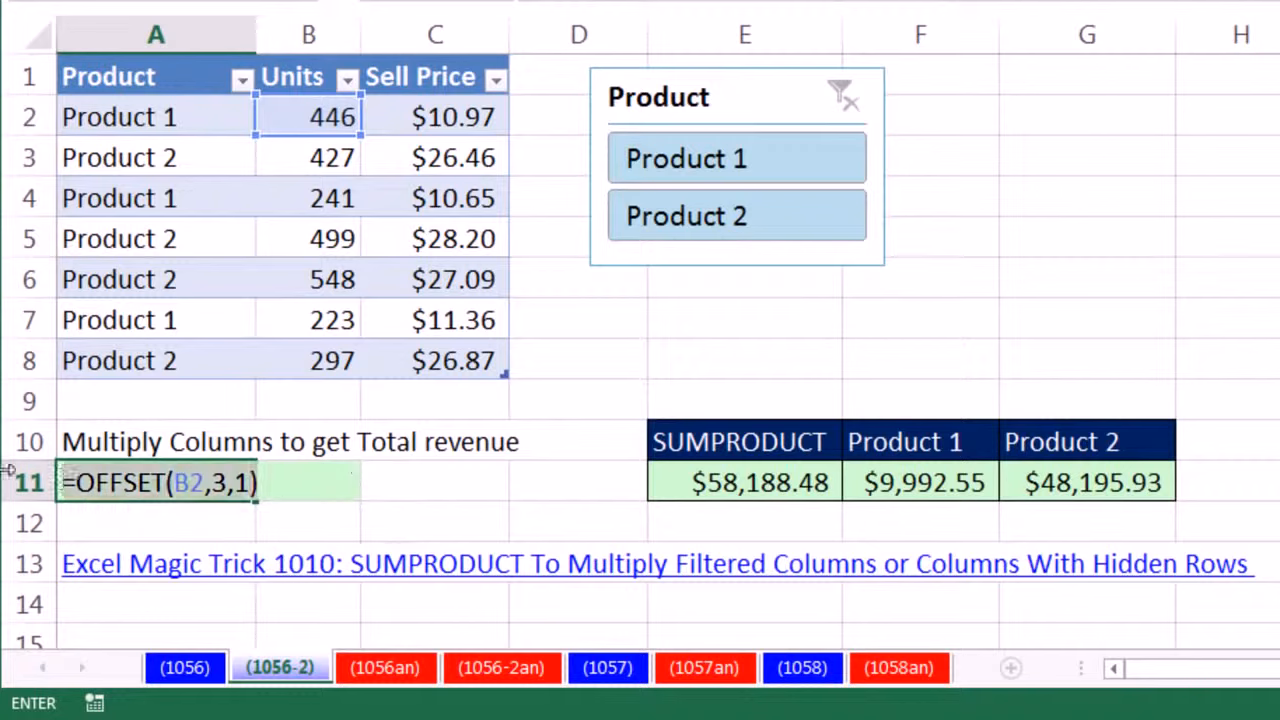
pyautogui.press('F9')
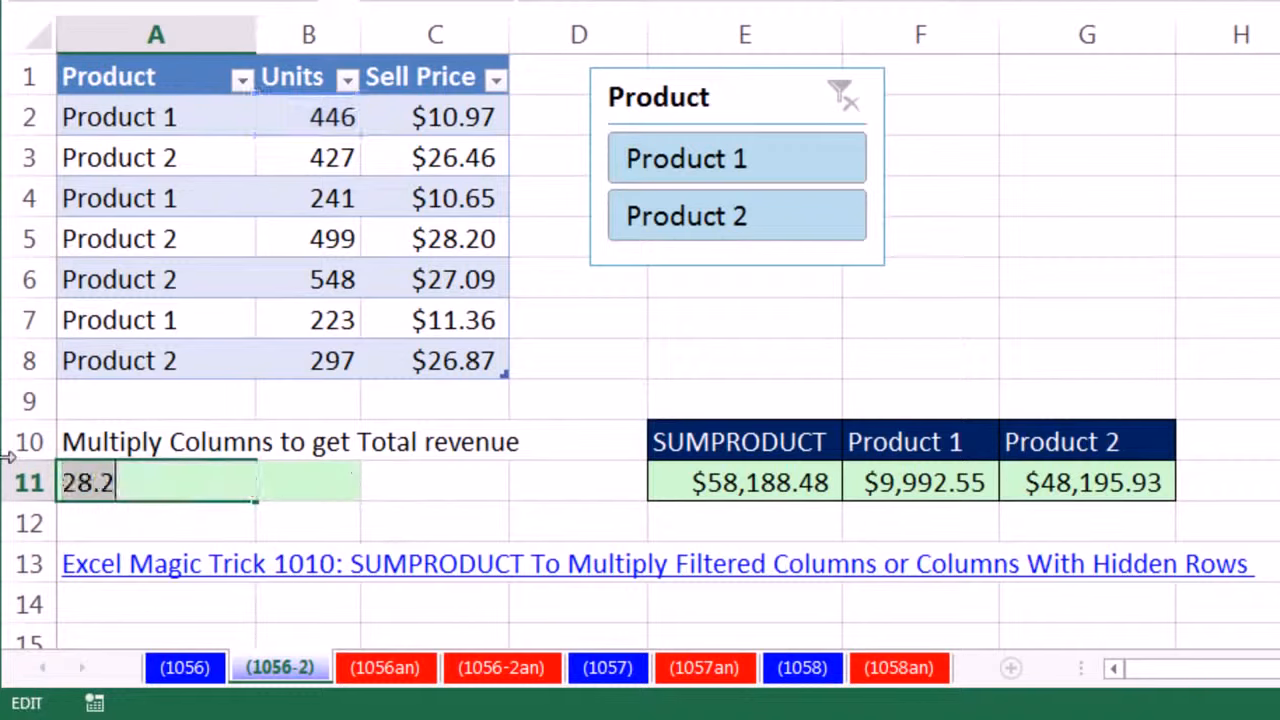
pyautogui.hotkey('ctrl', 'z')
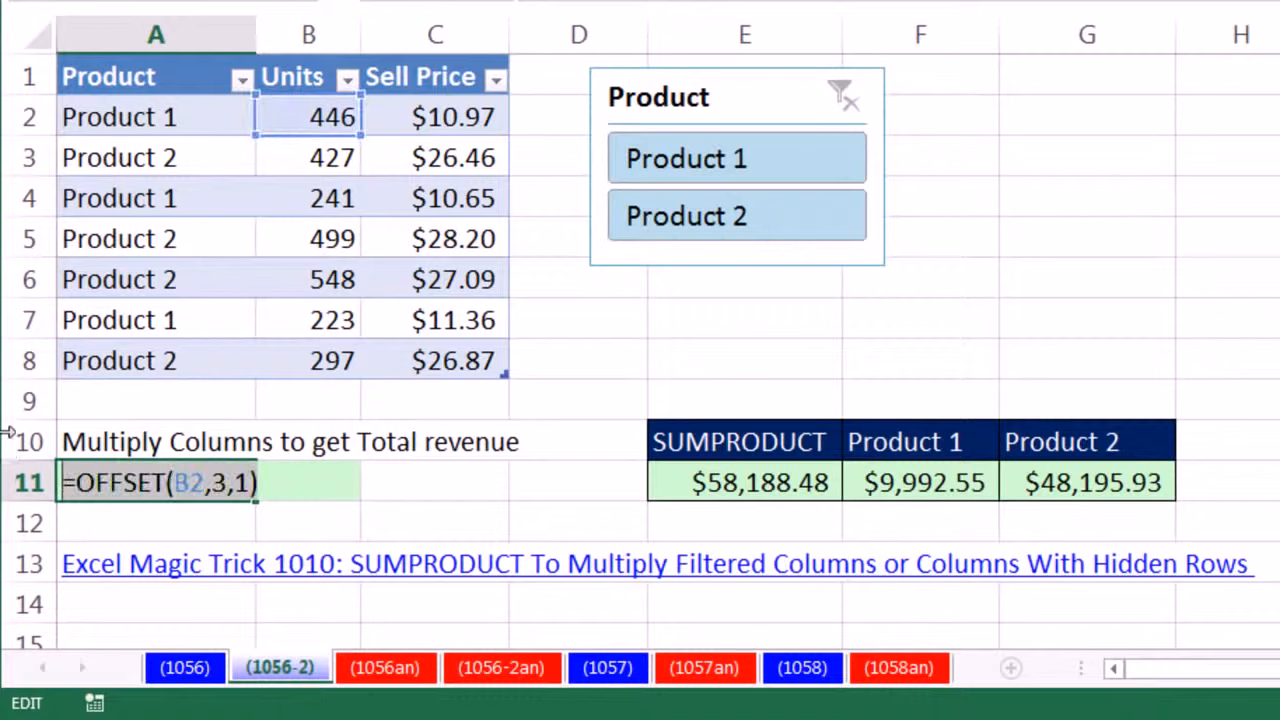
# - Remove the rows and columns arguments and the closing parenthesis from the OFFSET formula, keeping B2 as the reference
pyautogui.doubleClick(180, 486)
pyautogui.click(230, 483)
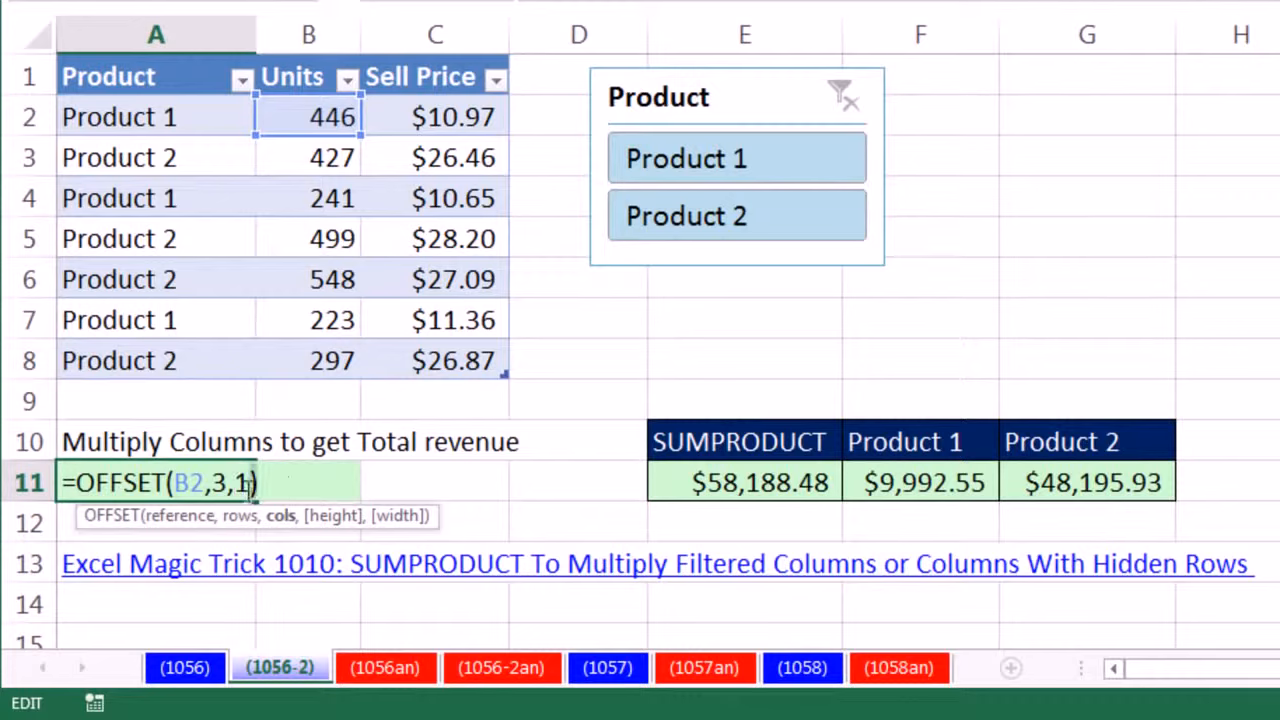
pyautogui.moveTo(257, 490); pyautogui.dragTo(220, 497)
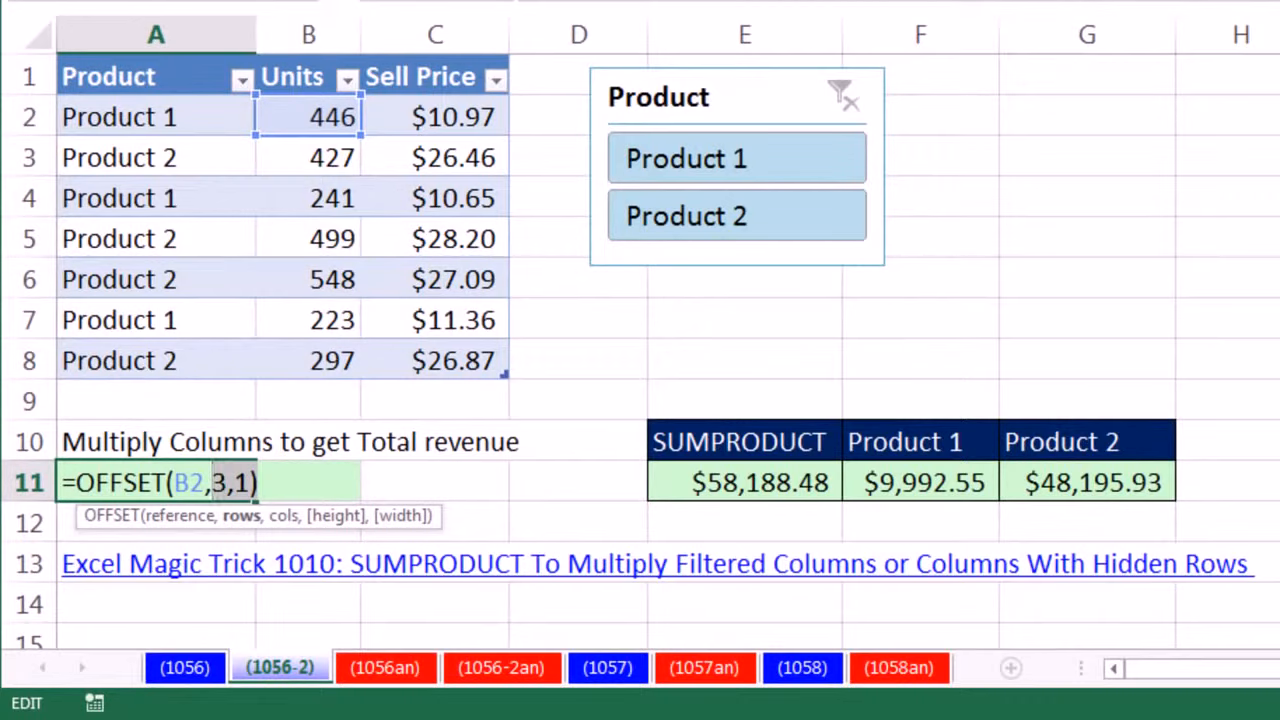
pyautogui.moveTo(645, 719)
pyautogui.press('BackSpace')
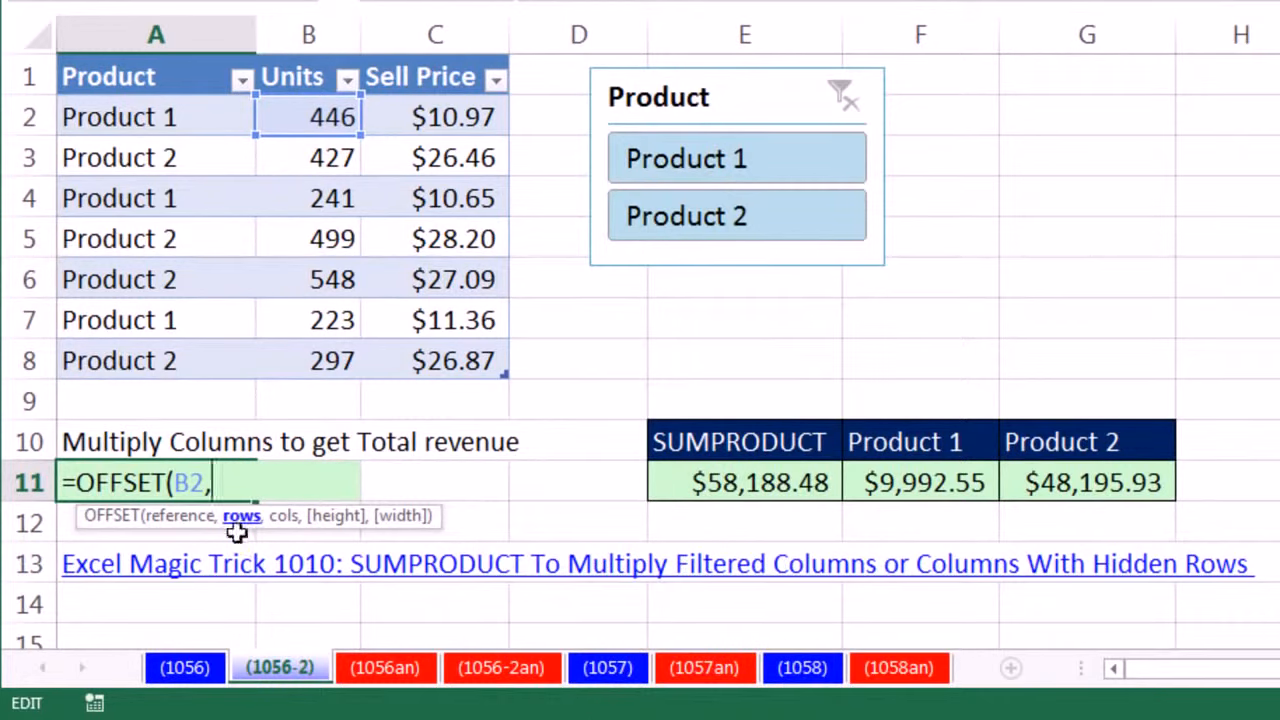
# - Enter the array {0,1,2,3,4,5,6} as OFFSET's rows argument, leave the columns argument empty, and close the function
pyautogui.write('{')
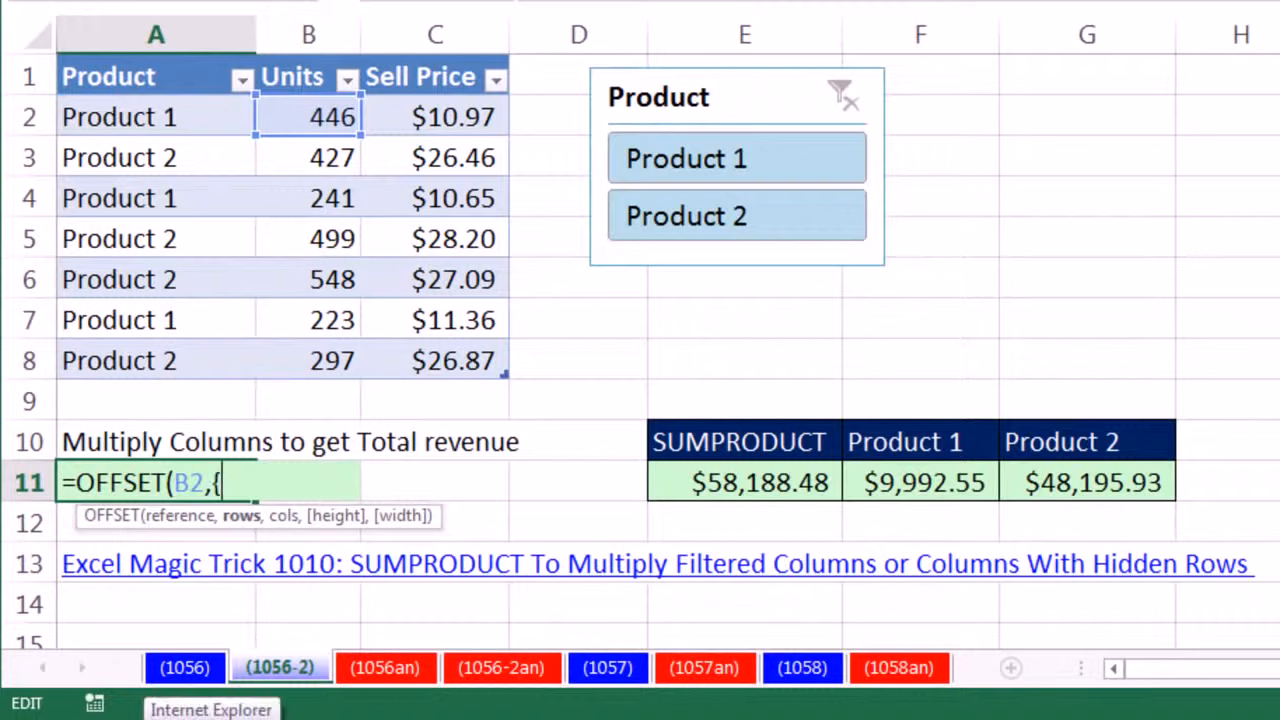
pyautogui.write('0,1,2,3,4,')
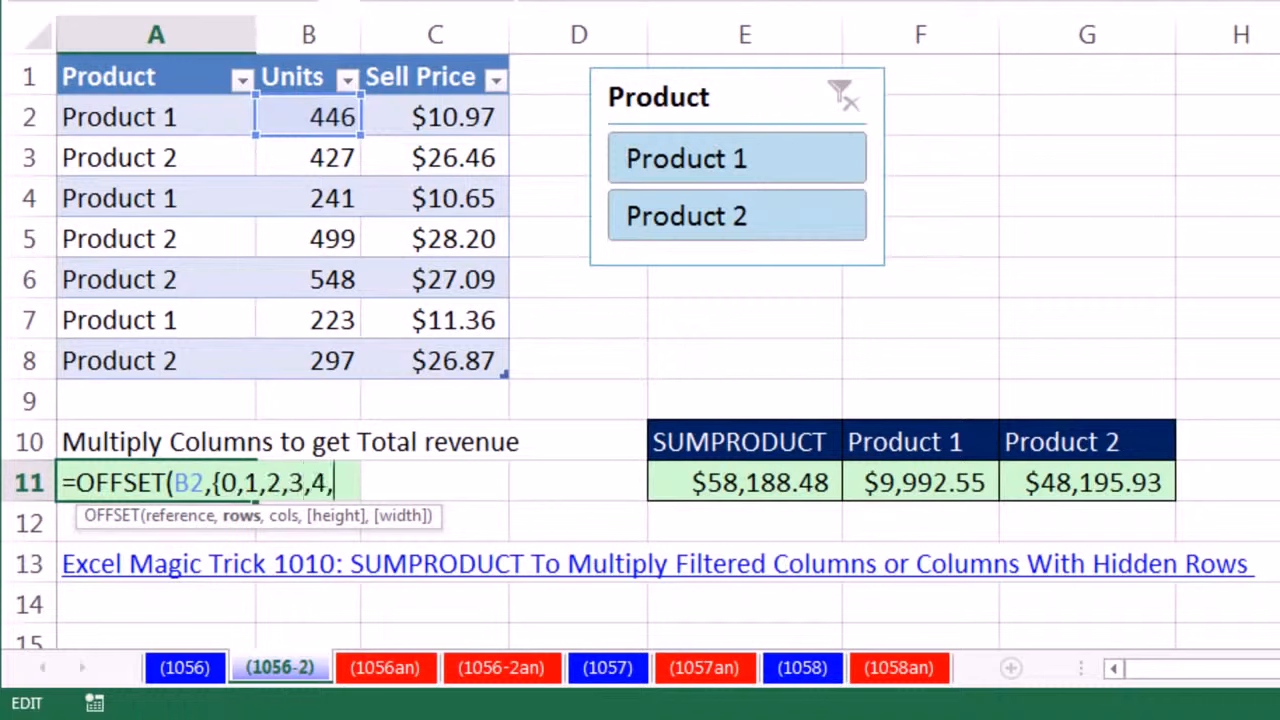
pyautogui.write('5,6},')
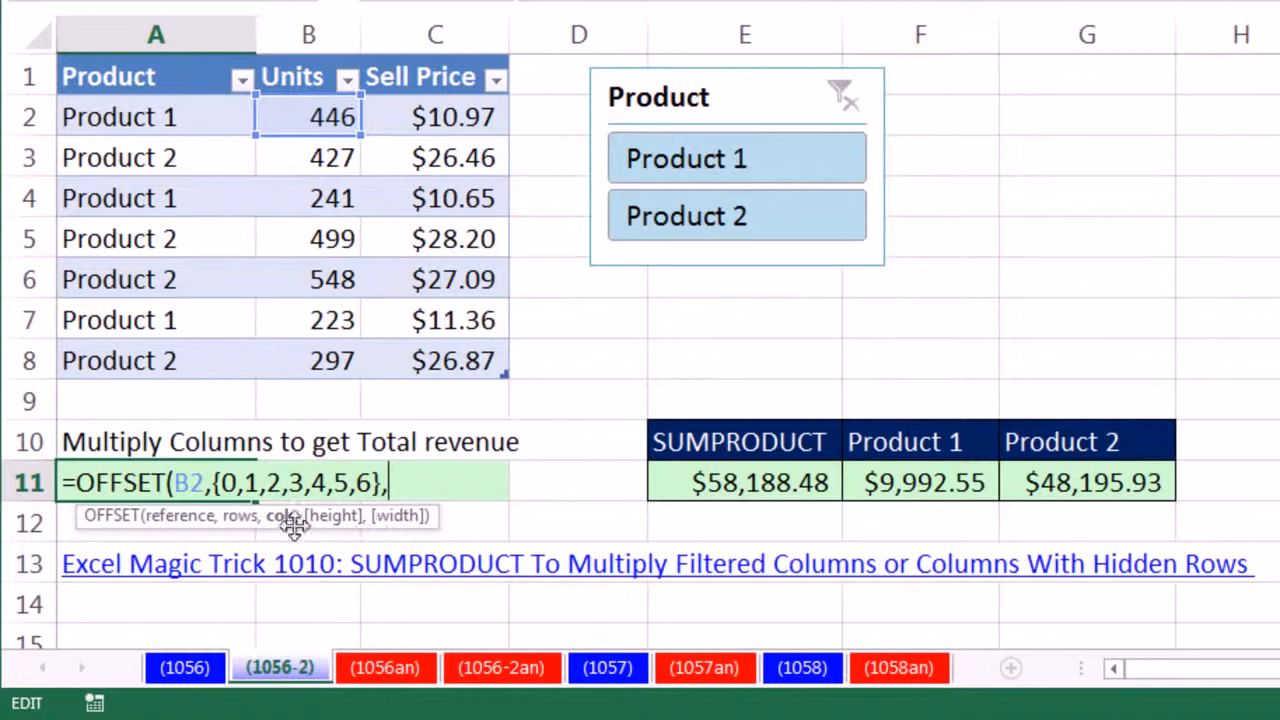
pyautogui.write('0')
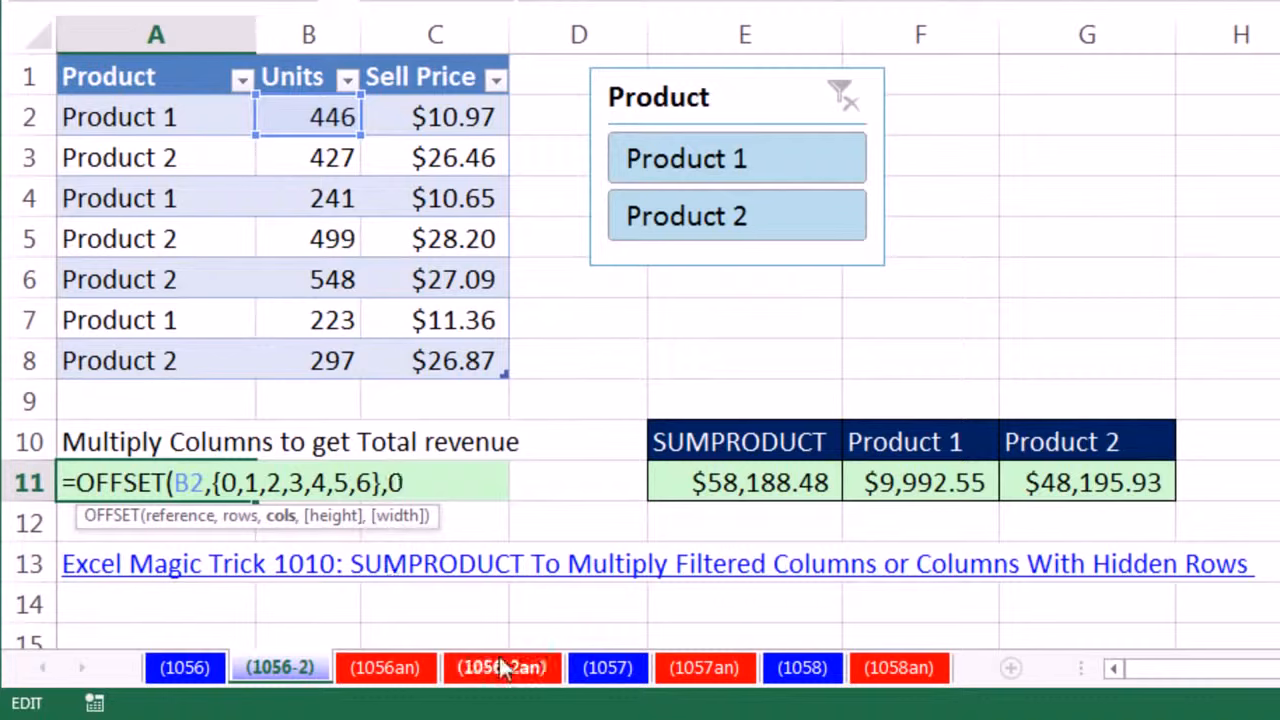
pyautogui.press('BackSpace')
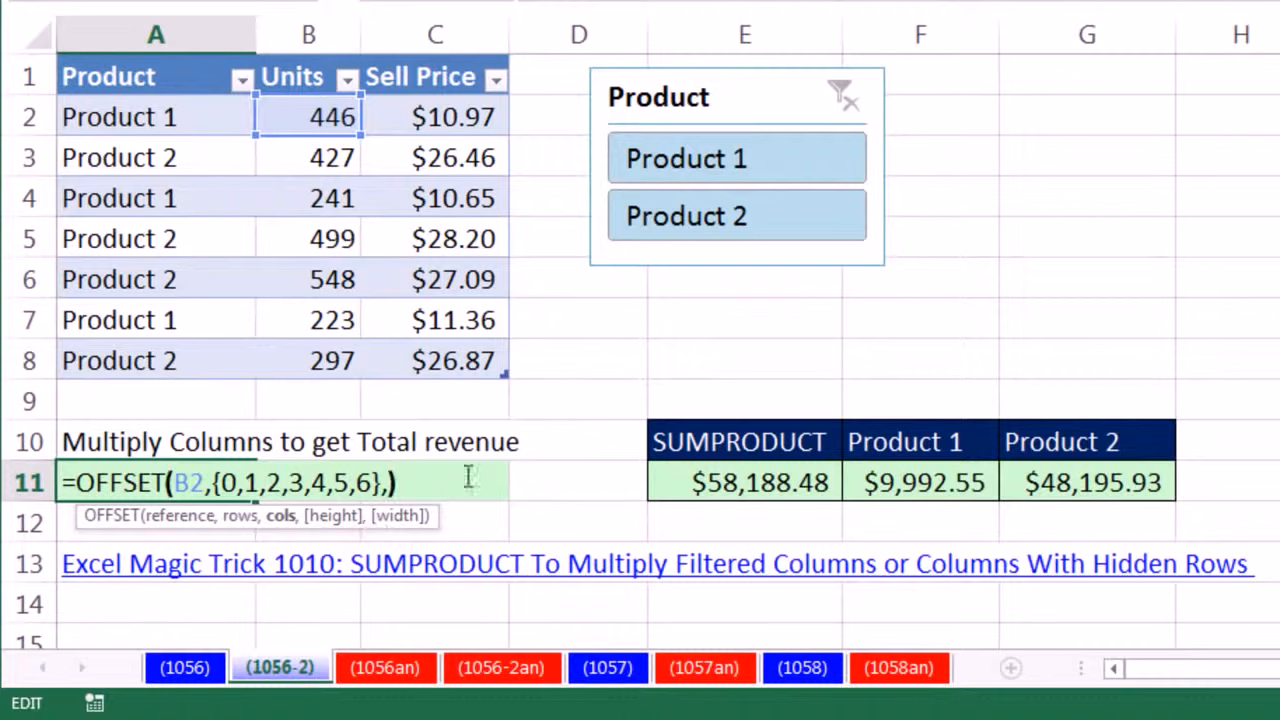
# - Evaluate the OFFSET formula with its rows array in place in A11, and undo the evaluation
pyautogui.click(242, 517)
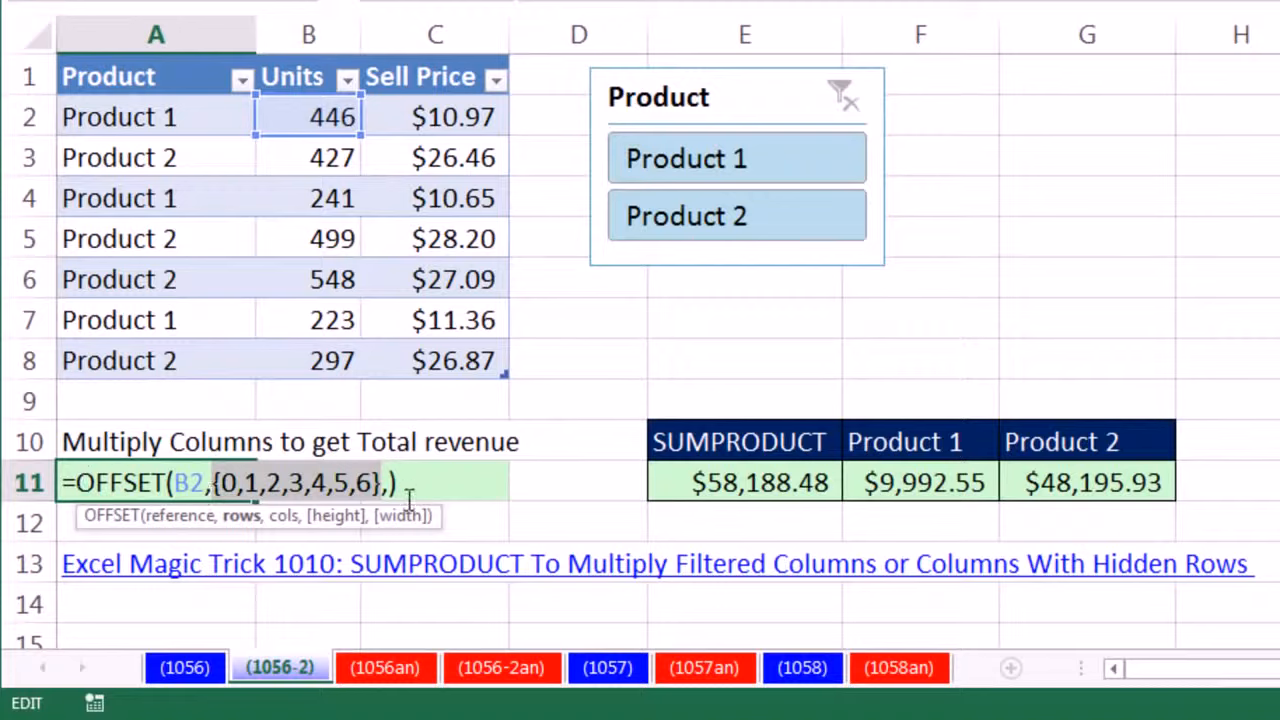
pyautogui.moveTo(429, 477); pyautogui.dragTo(5, 455)
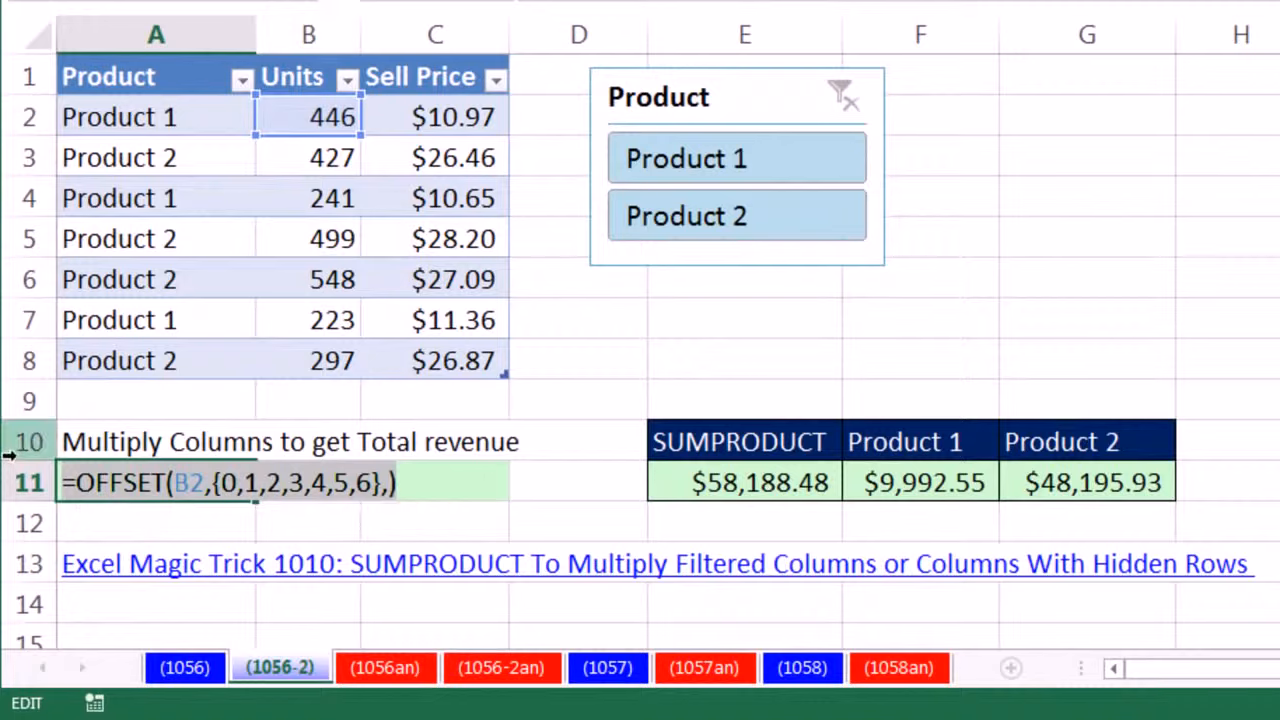
pyautogui.press('F9')
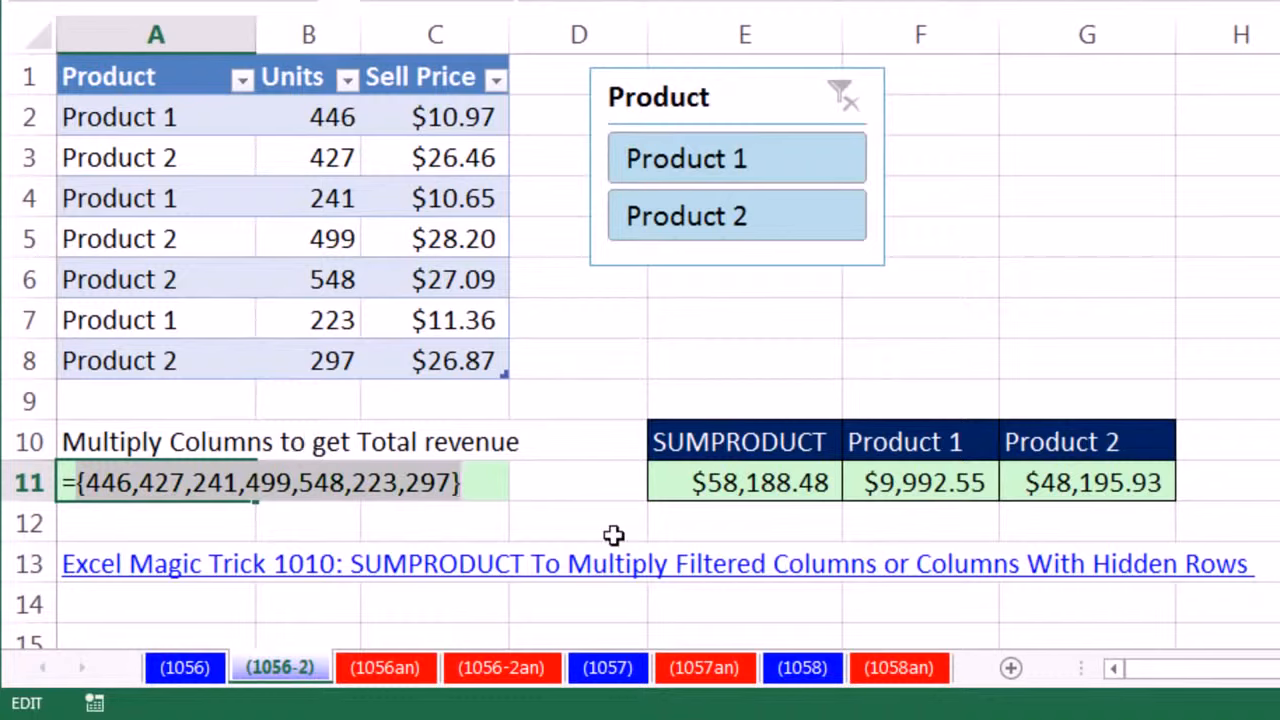
pyautogui.hotkey('ctrl', 'z')
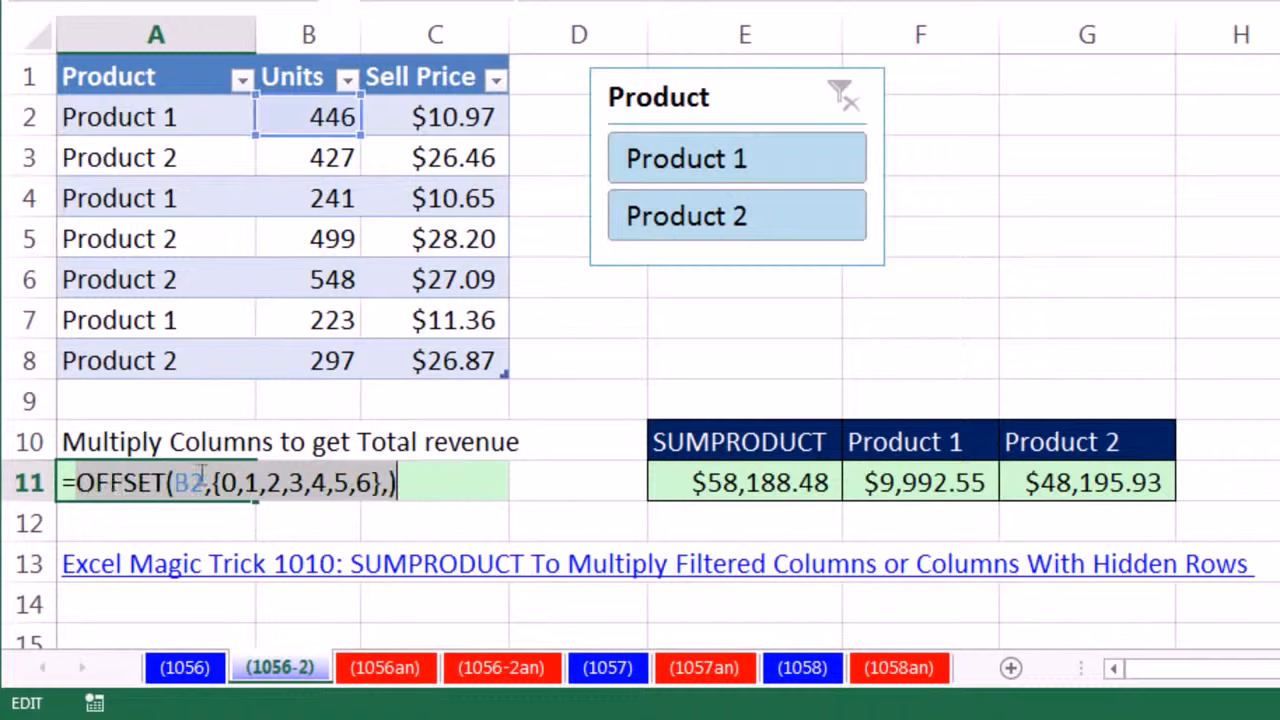
# - Wrap the OFFSET formula in A11 in a SUBTOTAL function with function number 9 (SUM)
pyautogui.click(84, 484)
pyautogui.write('su')
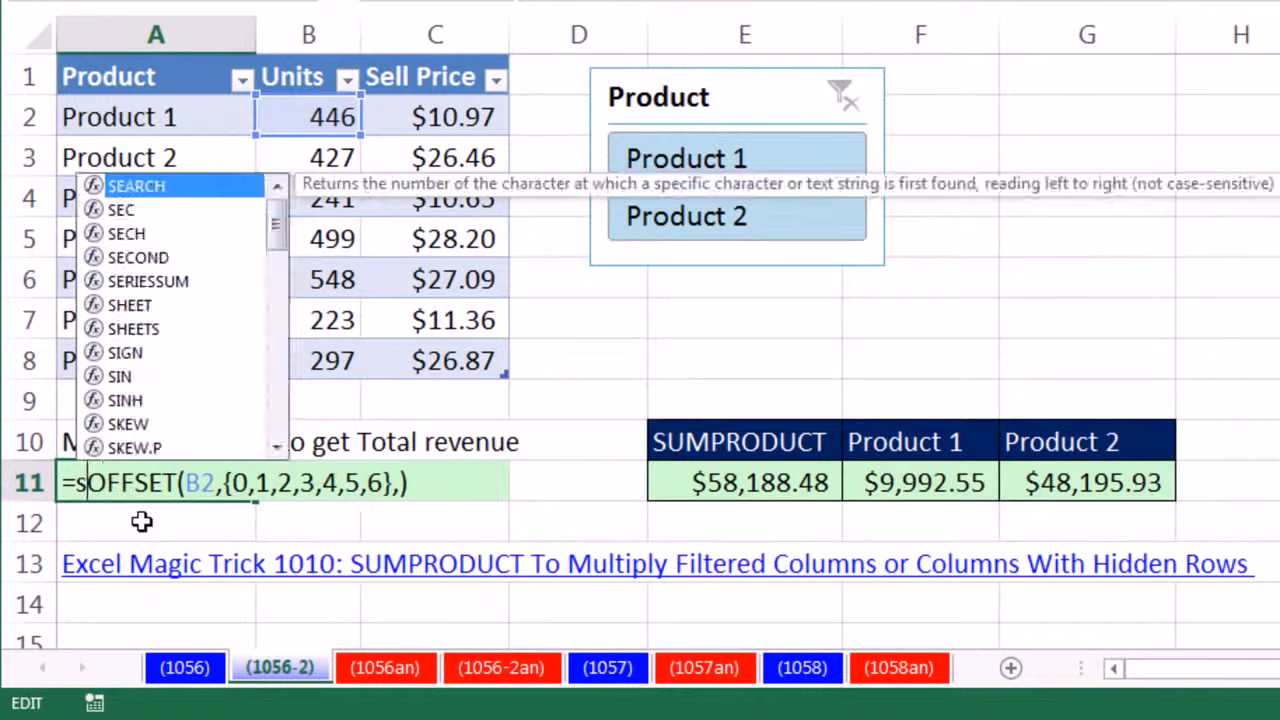
pyautogui.write('b')
pyautogui.press('Down')
pyautogui.press('Tab')
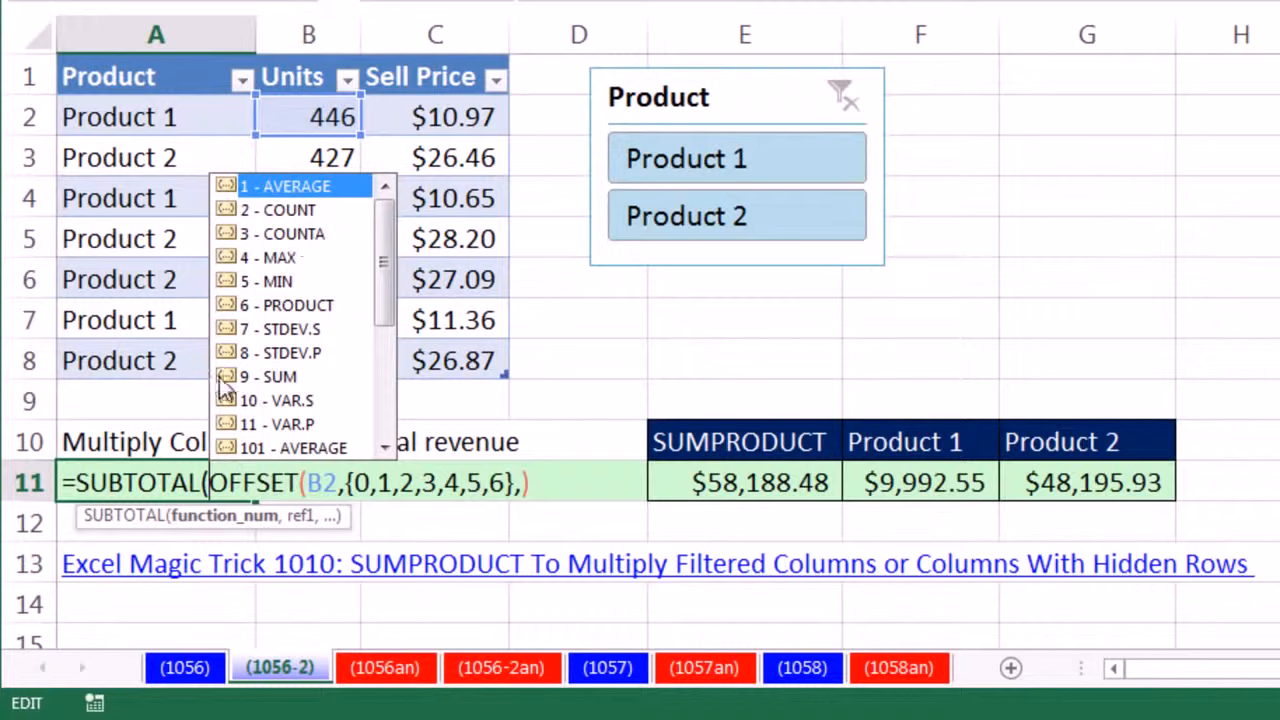
pyautogui.doubleClick(272, 378)
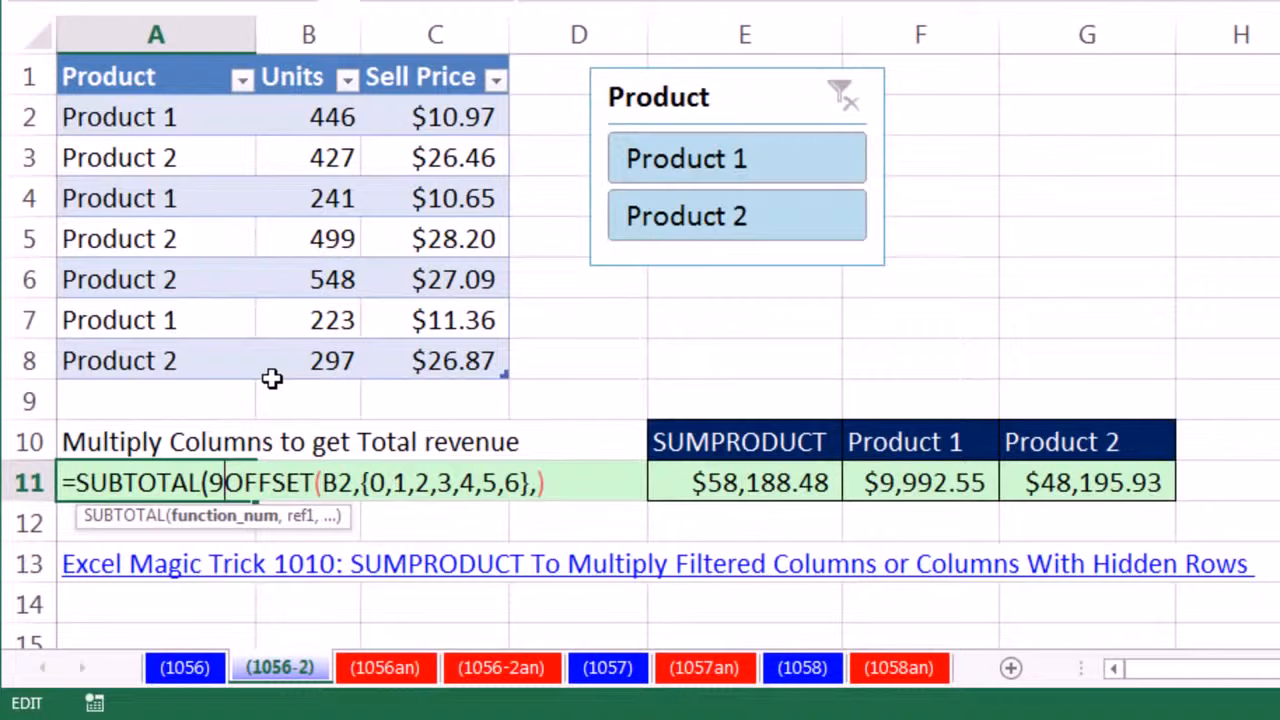
pyautogui.write(',')
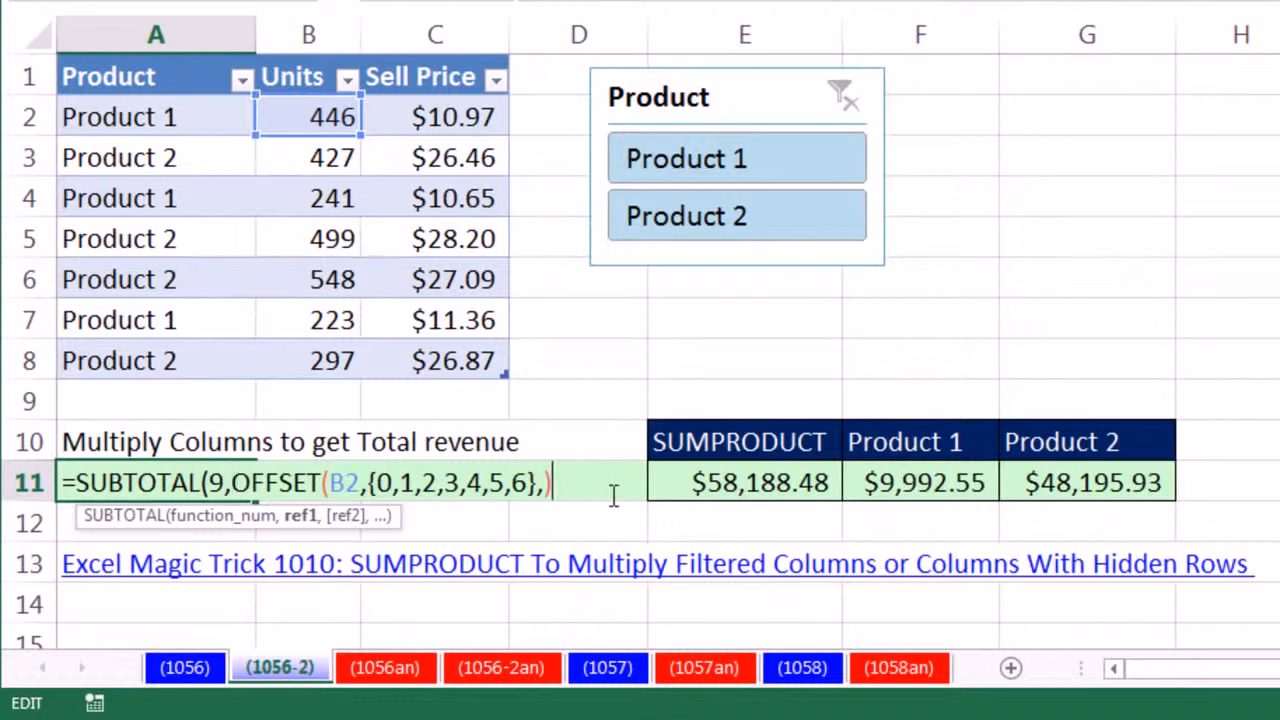
# - Evaluate the whole SUBTOTAL formula in place on the unfiltered table, and undo the evaluation
pyautogui.moveTo(596, 495); pyautogui.dragTo(5, 455)
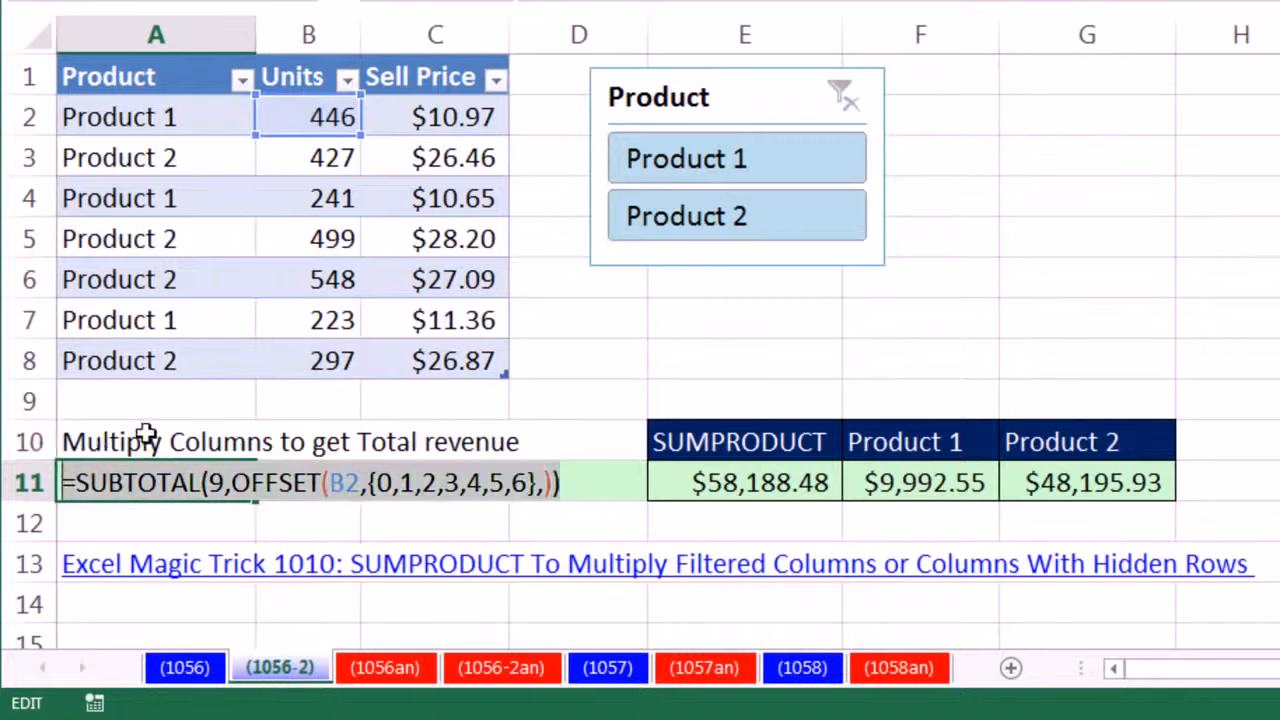
pyautogui.press('F9')
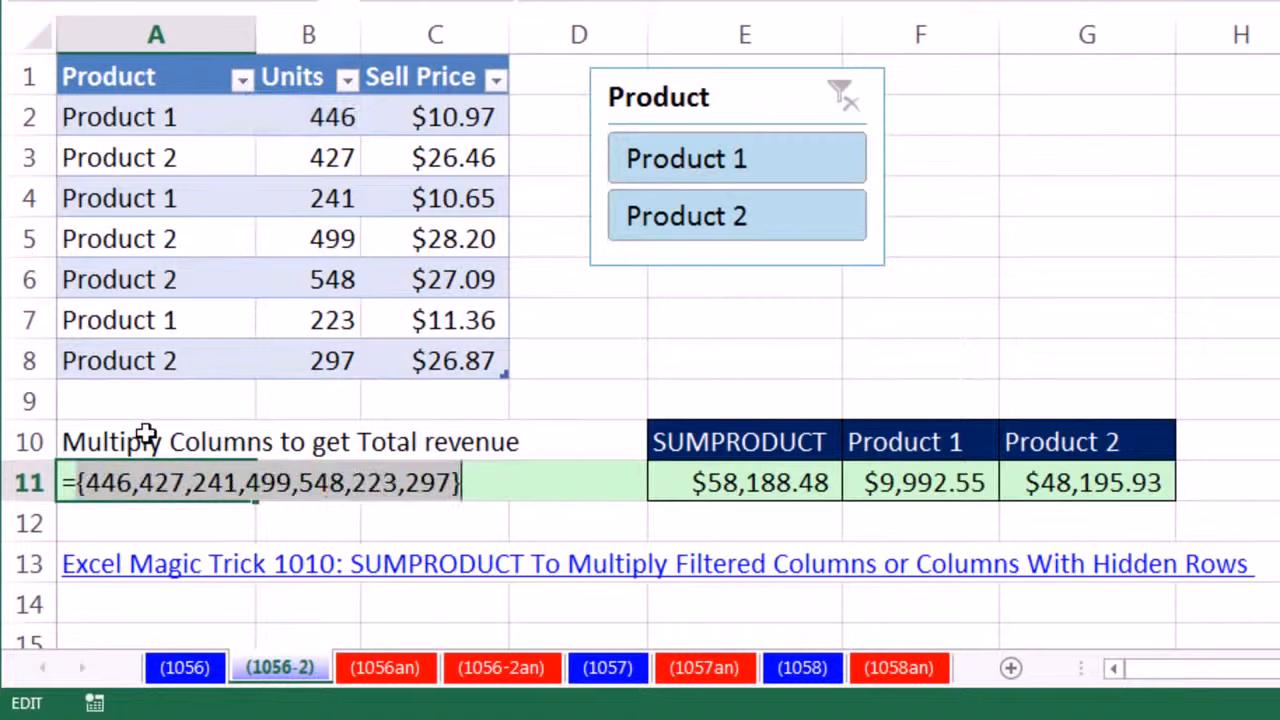
pyautogui.hotkey('ctrl', 'z')
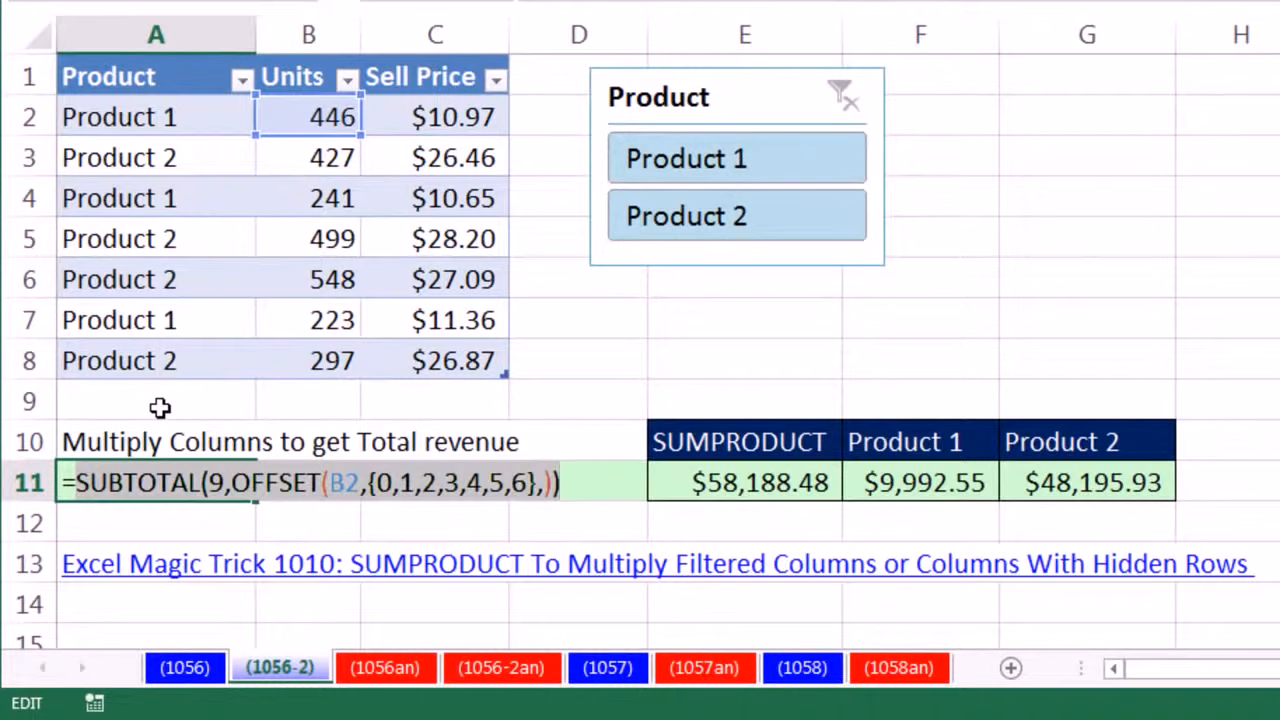
# - Commit the SUBTOTAL formula in A11 and filter the table to Product 1 with the slicer
pyautogui.press('Return')
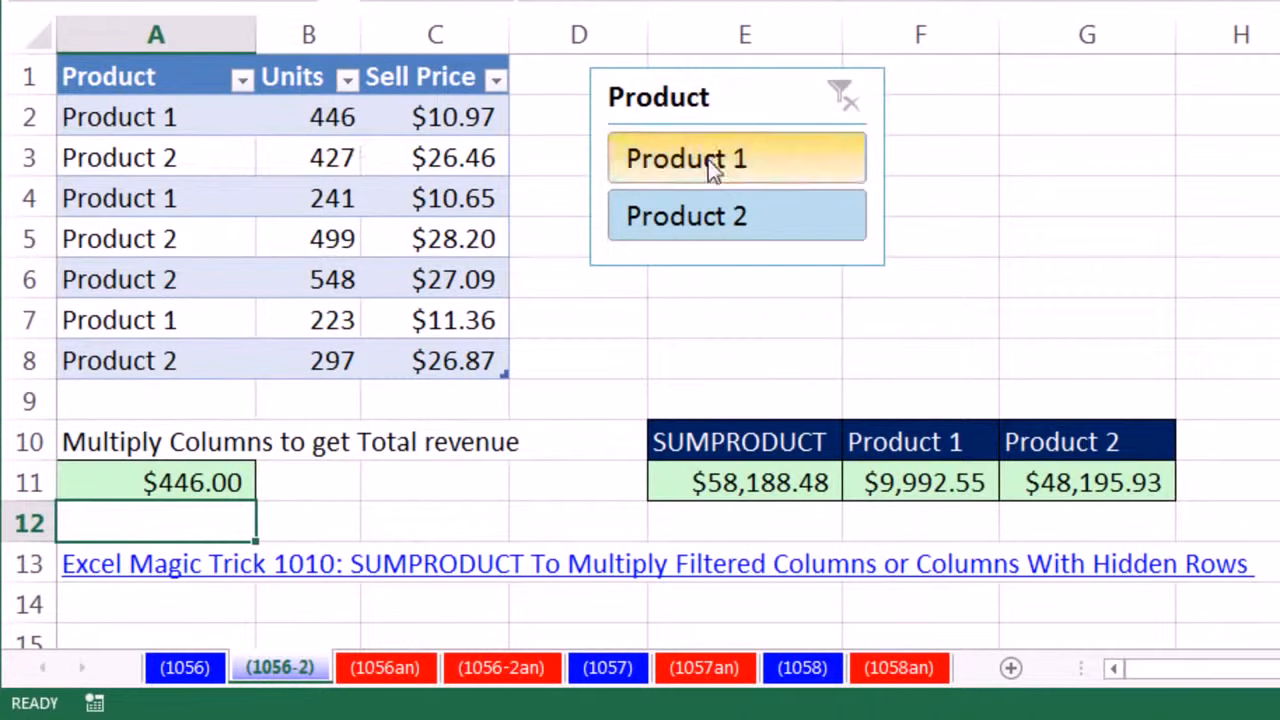
pyautogui.click(712, 170)
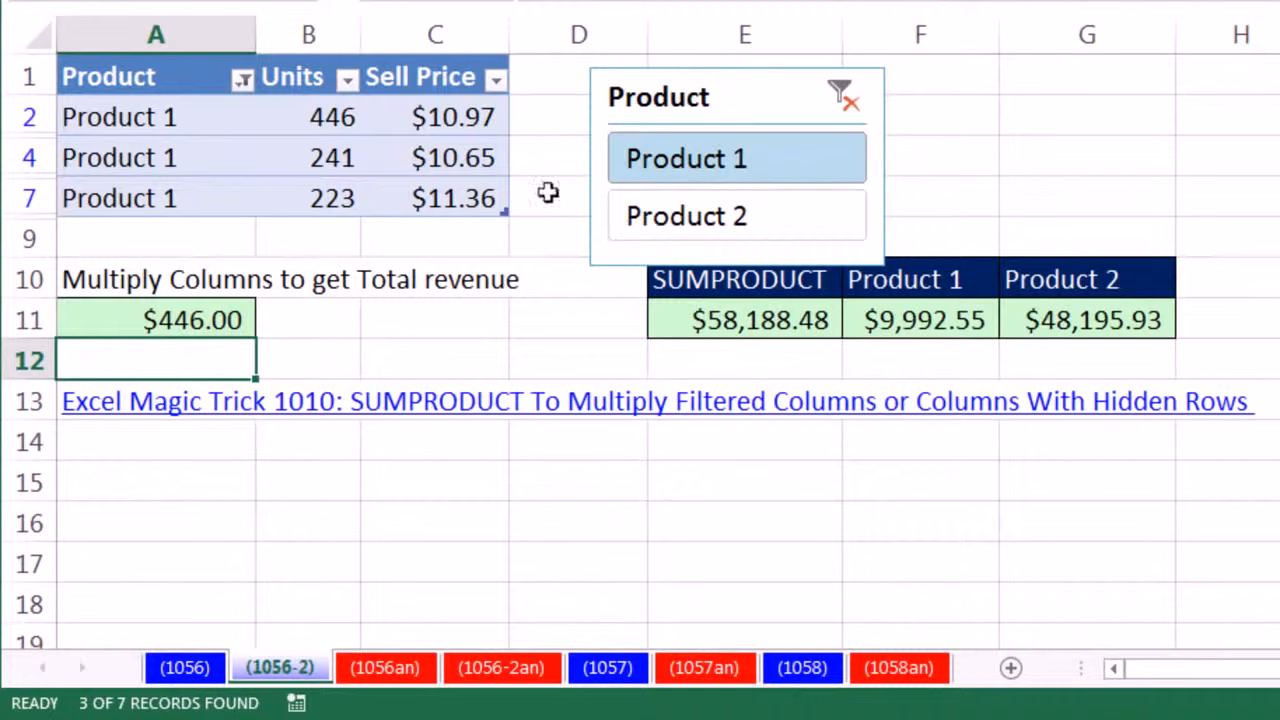
# - Reopen A11, evaluate the whole SUBTOTAL formula in place with the Product 1 filter applied, and undo the evaluation
pyautogui.click(70, 320)
pyautogui.press('F2')
pyautogui.moveTo(64, 320); pyautogui.dragTo(562, 320)
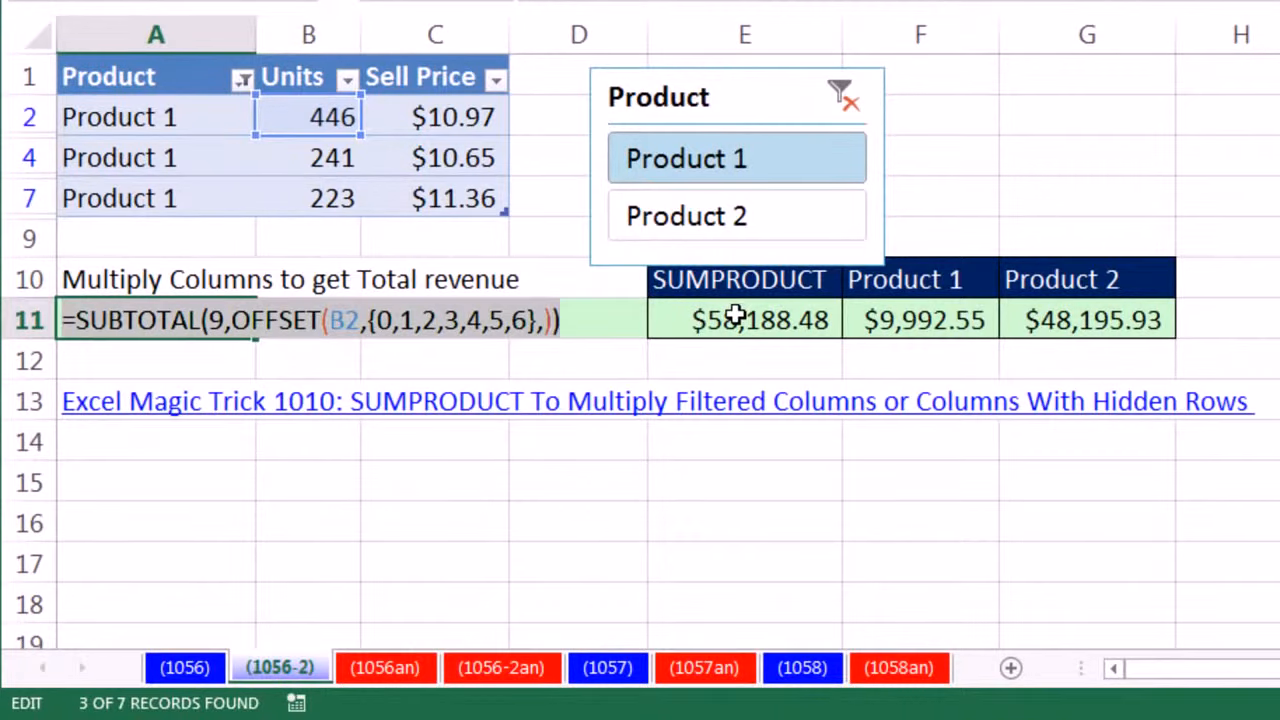
pyautogui.press('F9')
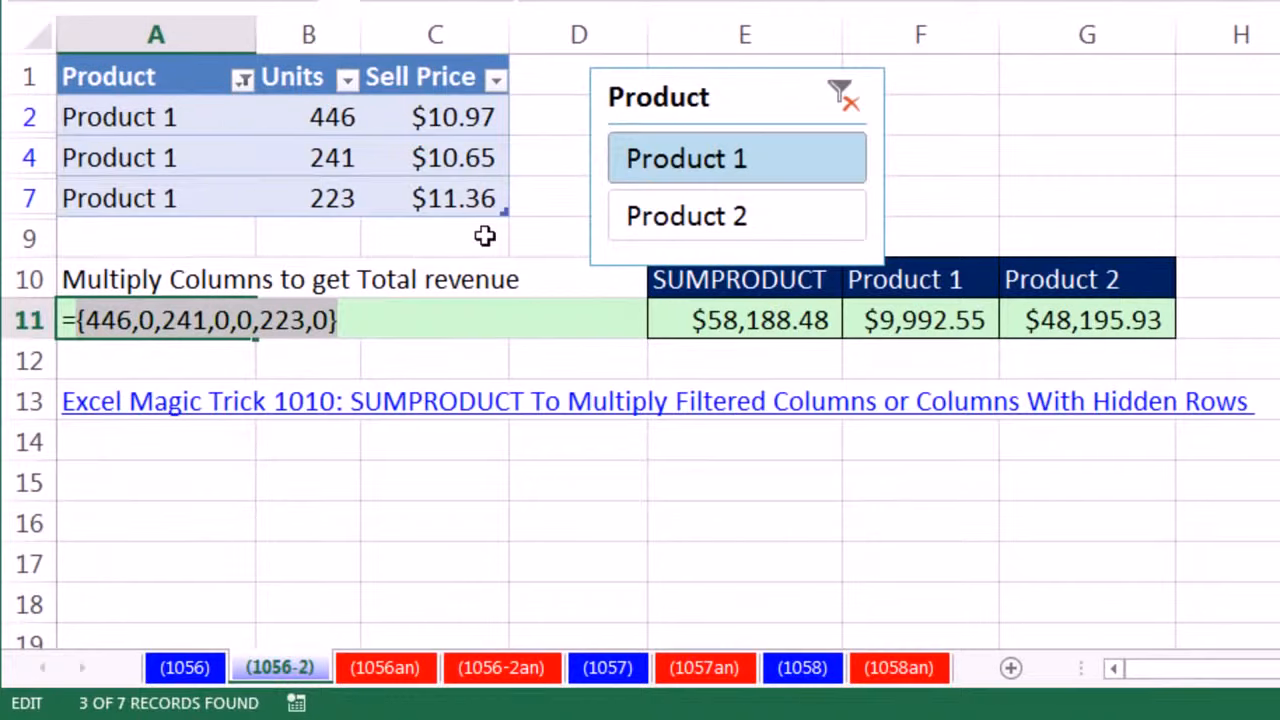
pyautogui.hotkey('ctrl', 'z')
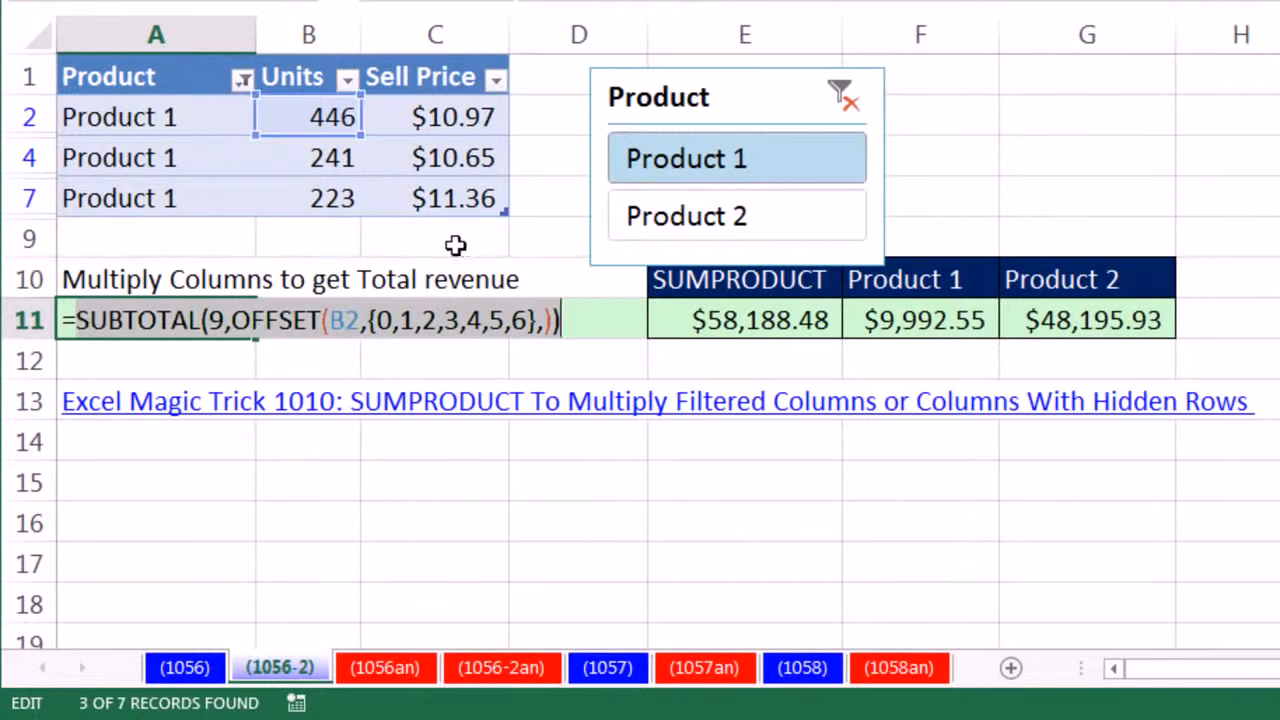
# - Replace the hard-coded array in OFFSET's rows argument with ROW(ProductTable[Units])
pyautogui.moveTo(393, 320); pyautogui.dragTo(535, 319)
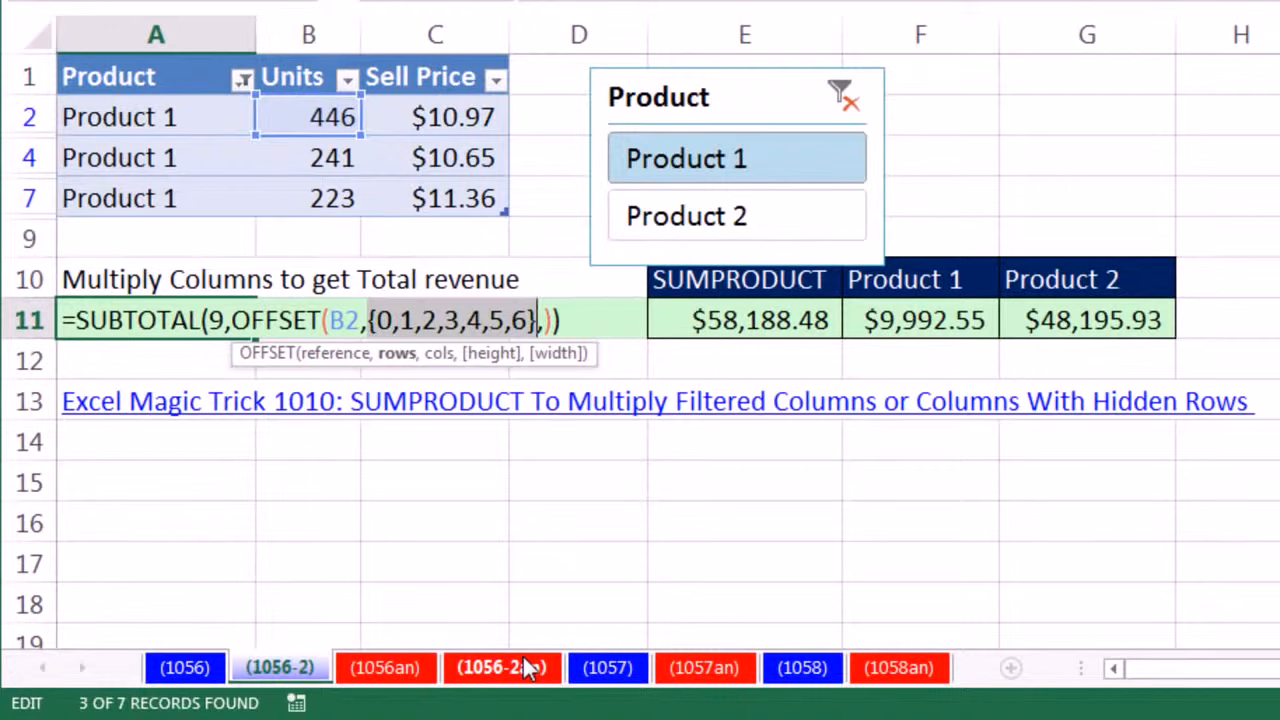
pyautogui.write('row')
pyautogui.press('Tab')
pyautogui.write('pr')
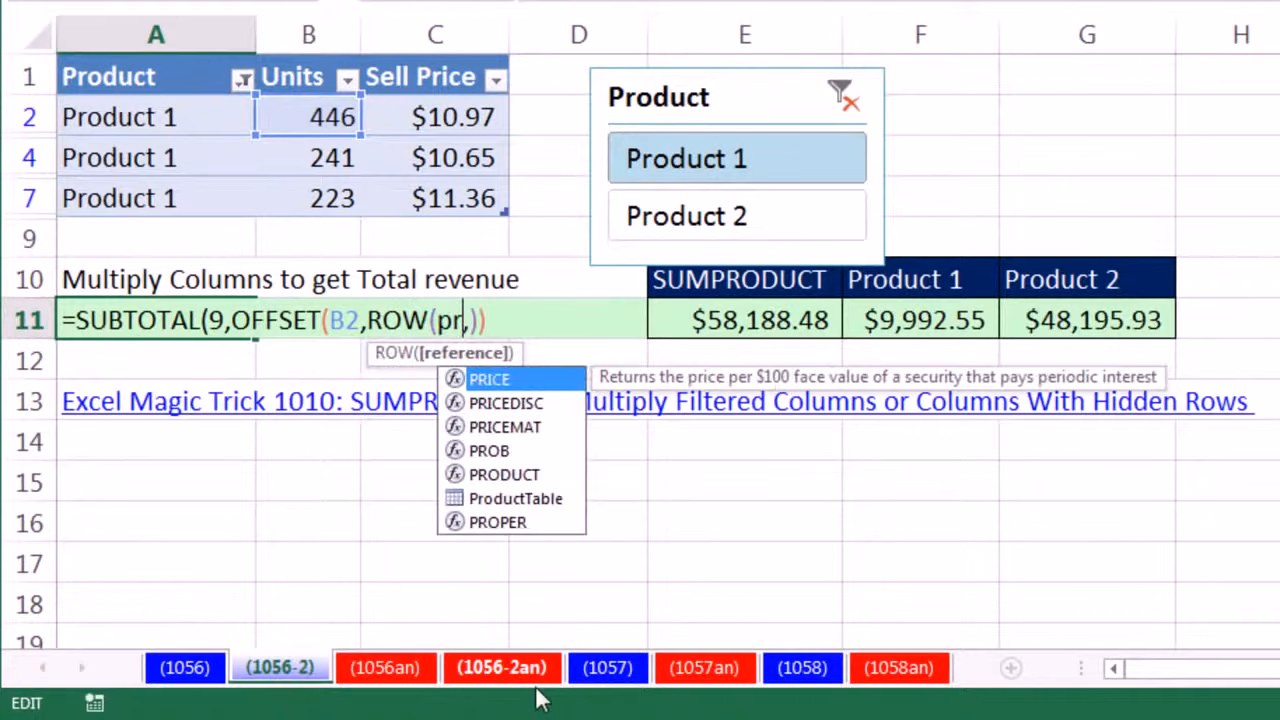
pyautogui.doubleClick(527, 495)
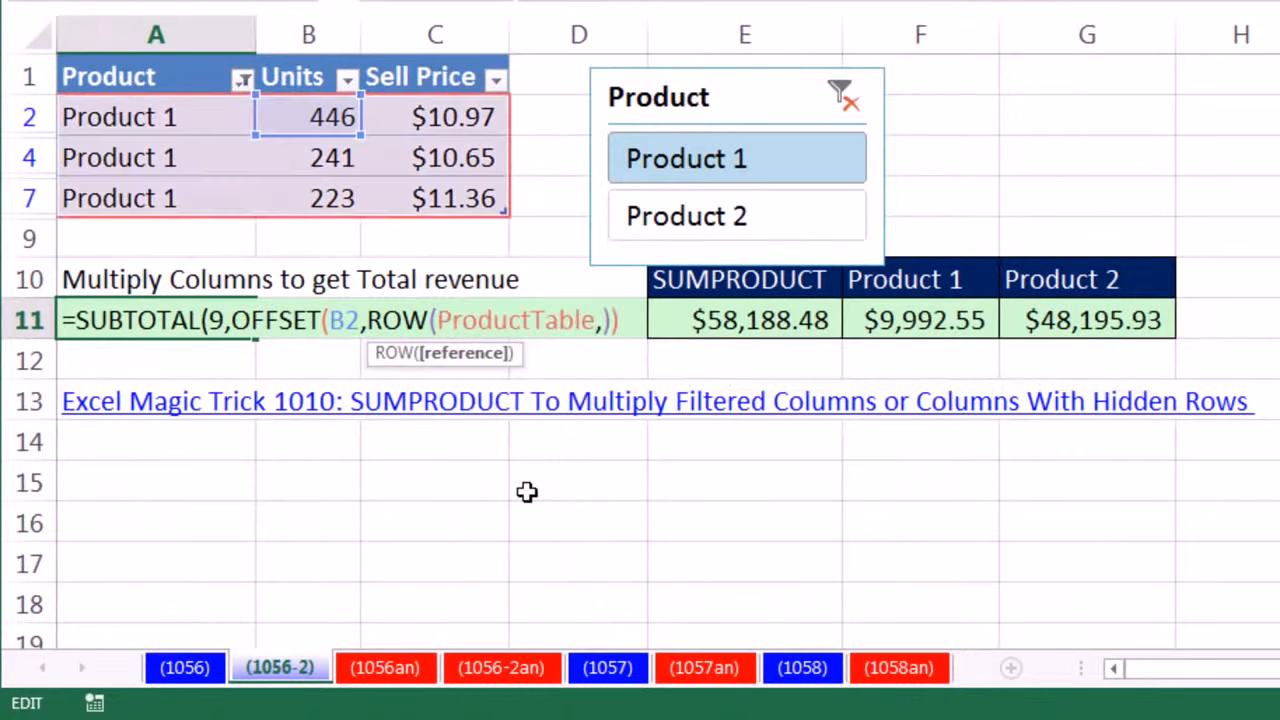
pyautogui.write('[')
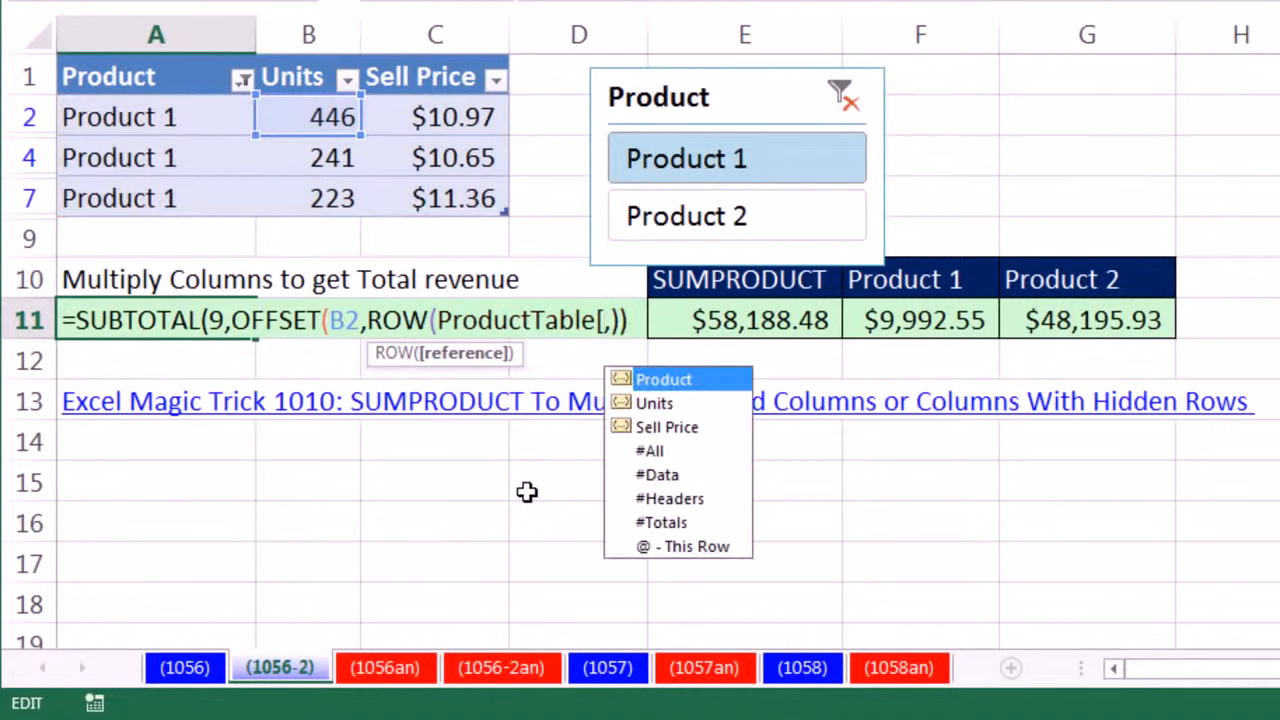
pyautogui.write('un')
pyautogui.press('Tab')
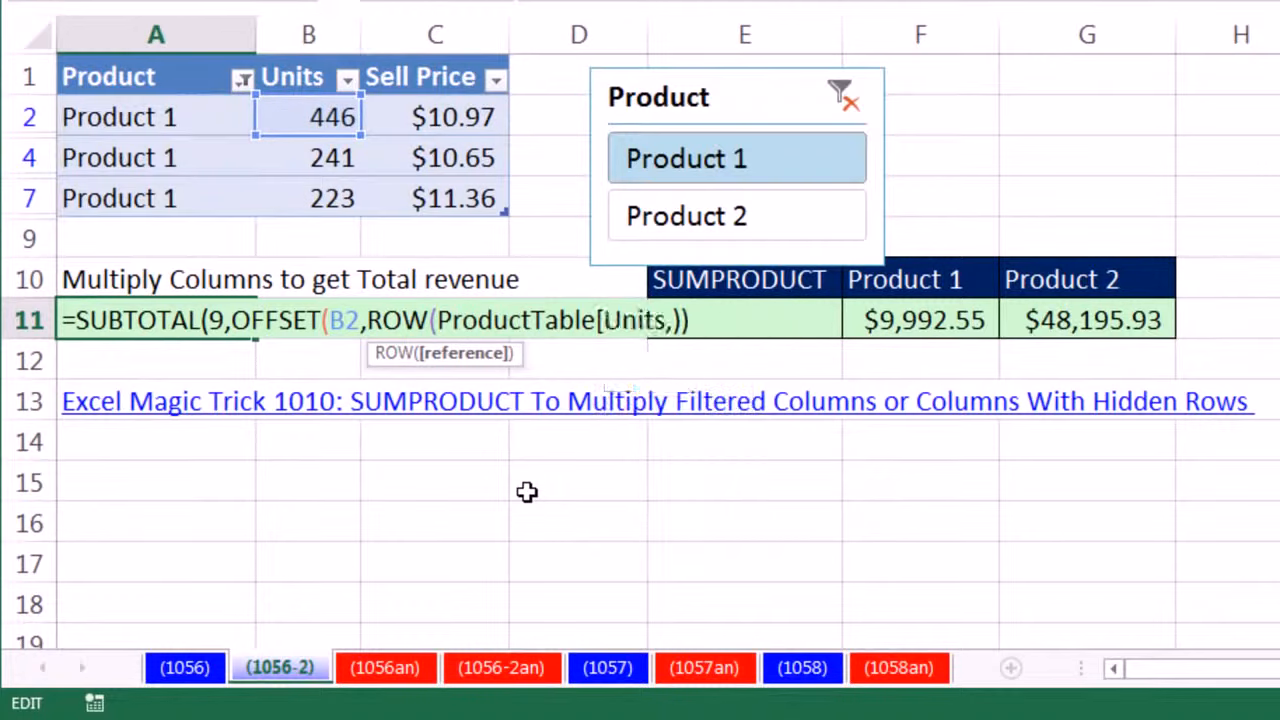
pyautogui.write(']')
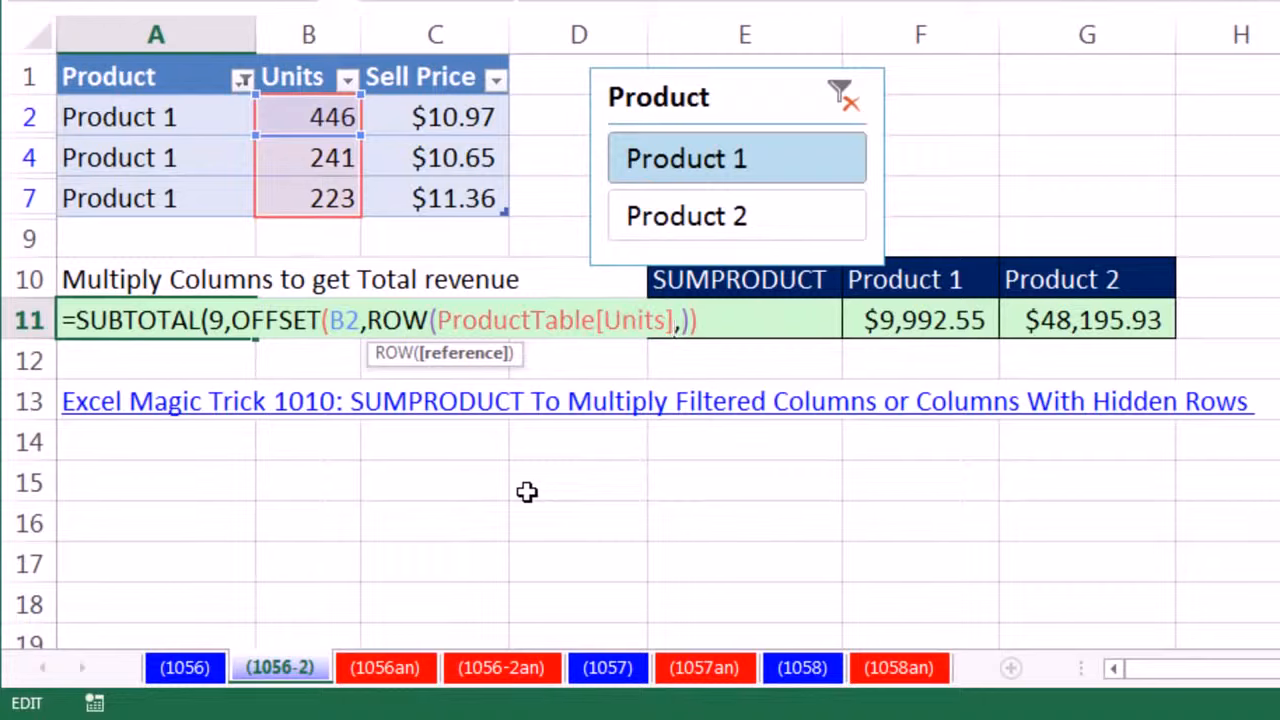
pyautogui.write(')')
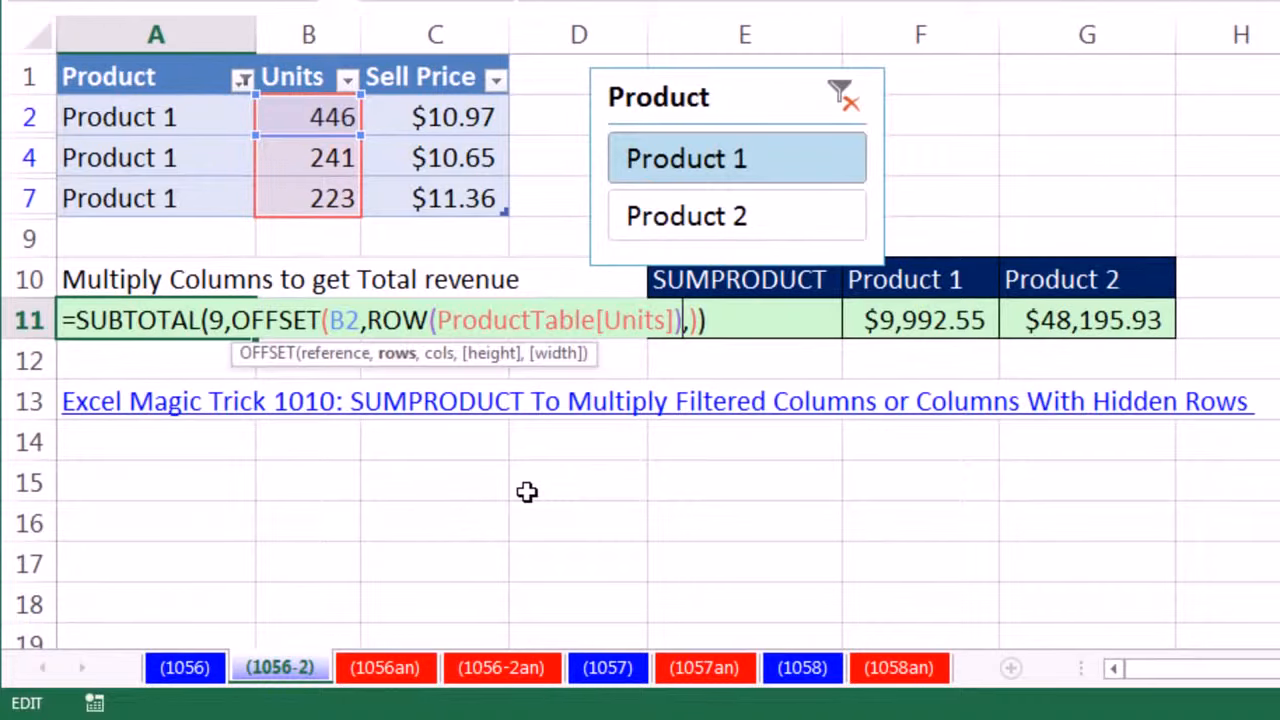
pyautogui.write('-row(')
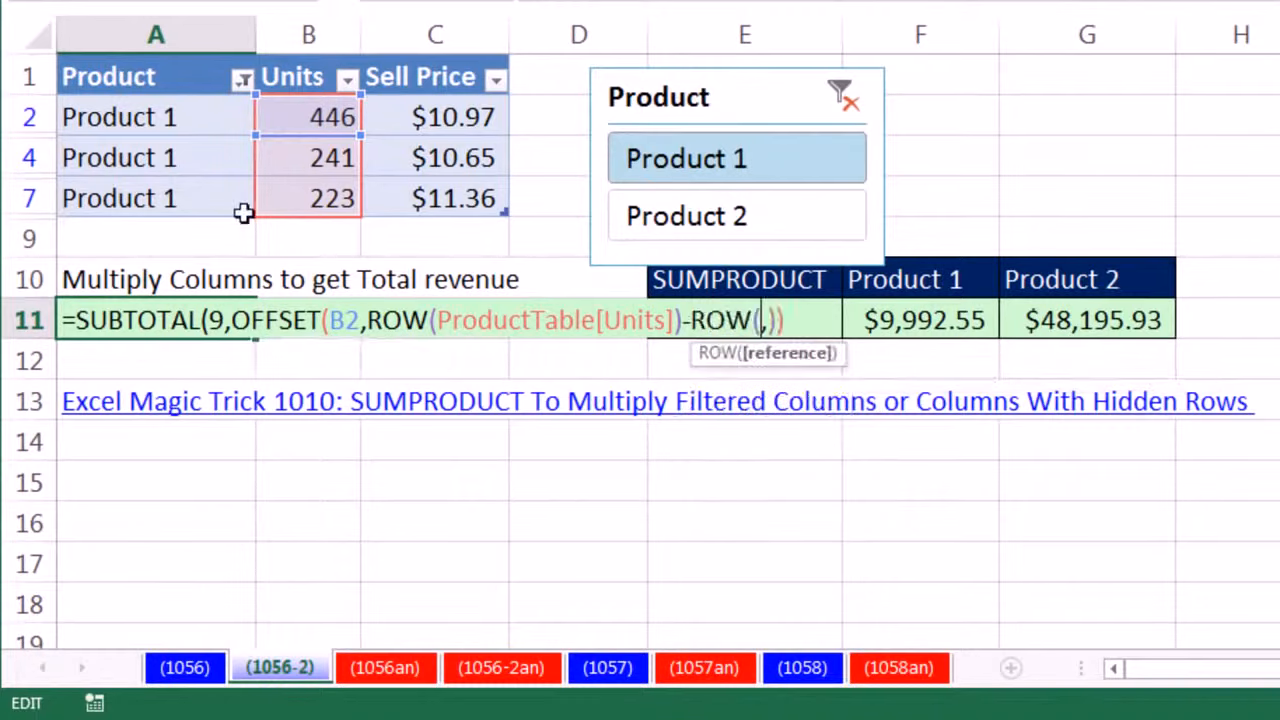
# - Subtract ROW(B2) from ROW(ProductTable[Units]) in OFFSET's rows argument
pyautogui.click(303, 116)
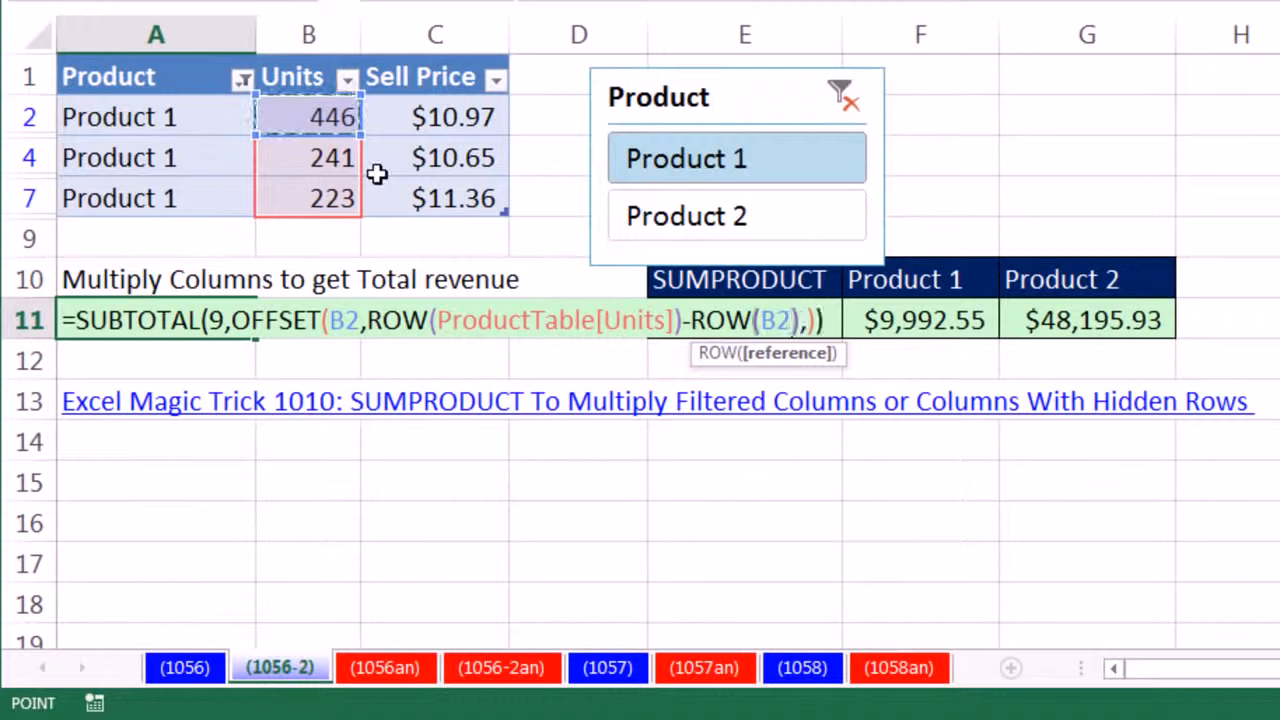
pyautogui.write(')')
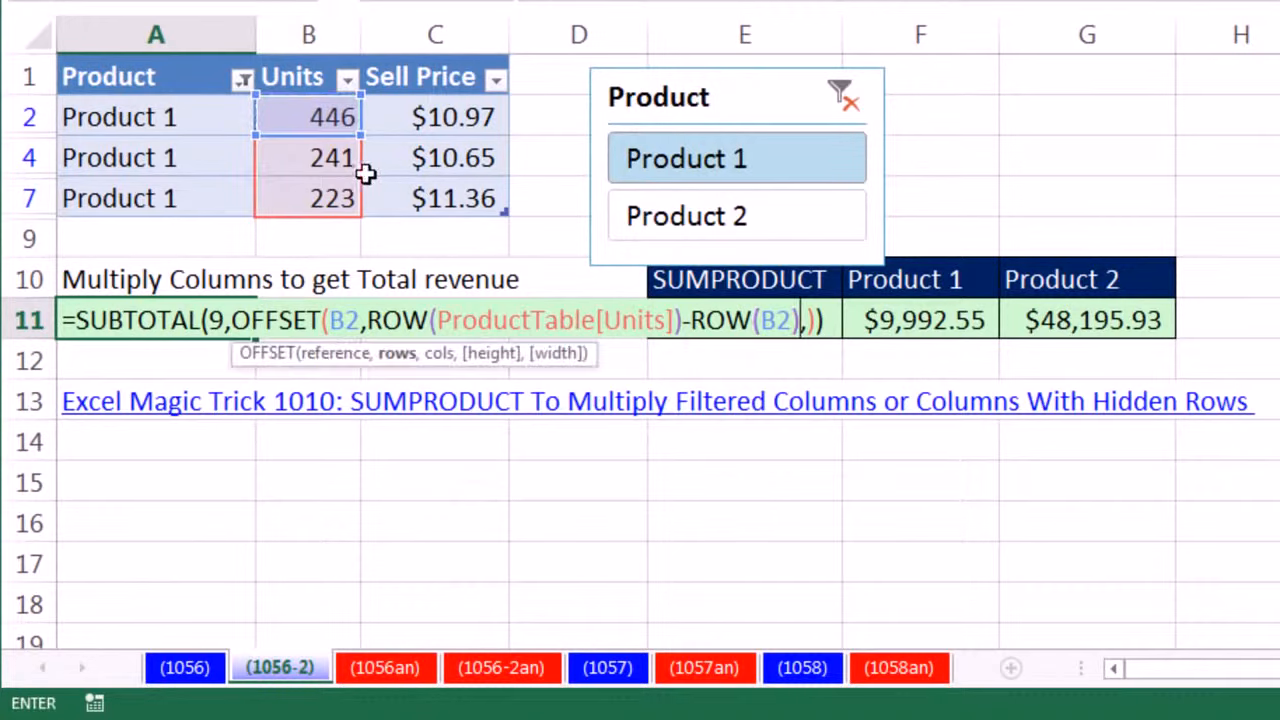
# - Evaluate OFFSET's rows argument and the whole SUBTOTAL formula in place, undoing each evaluation
pyautogui.click(397, 353)
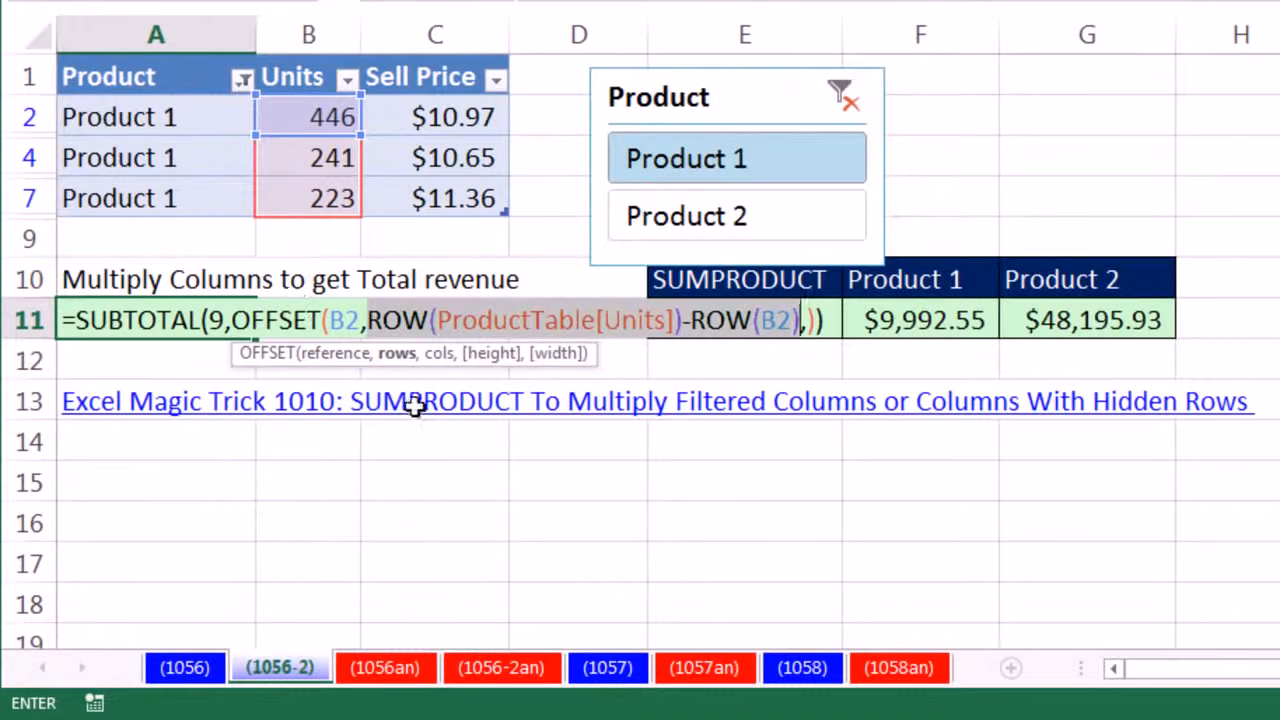
pyautogui.press('F9')
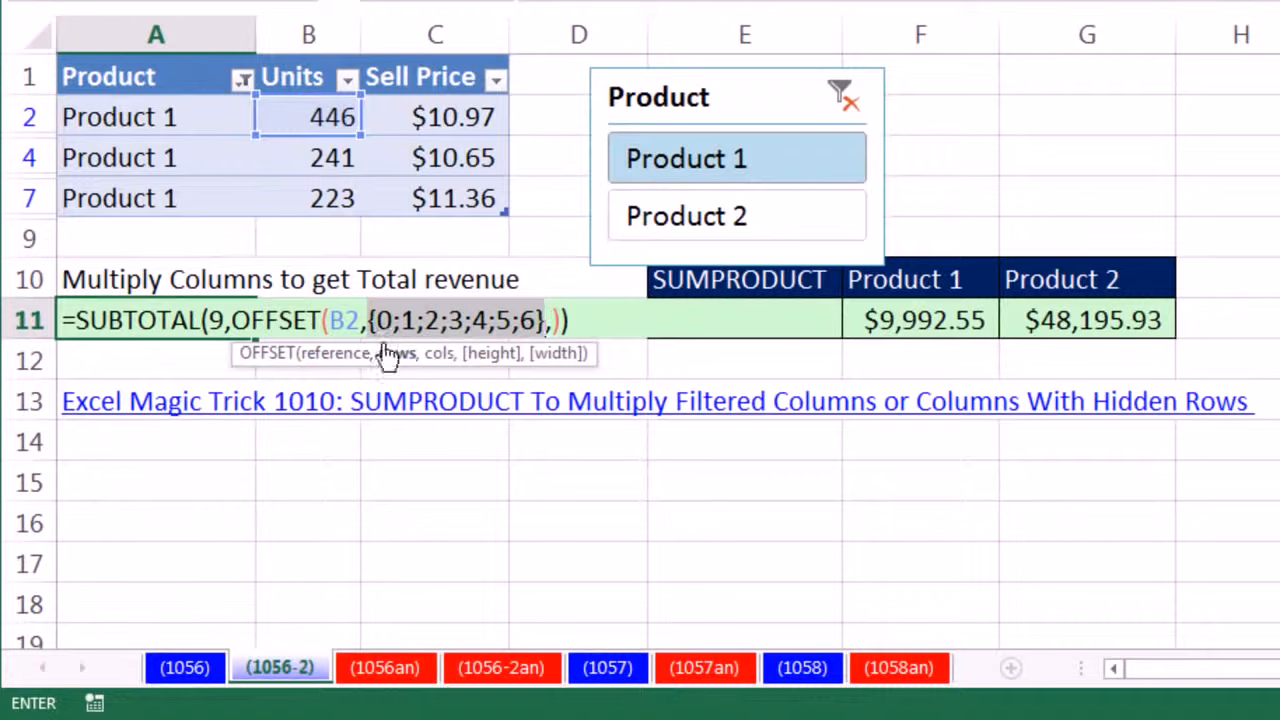
pyautogui.hotkey('ctrl', 'z')
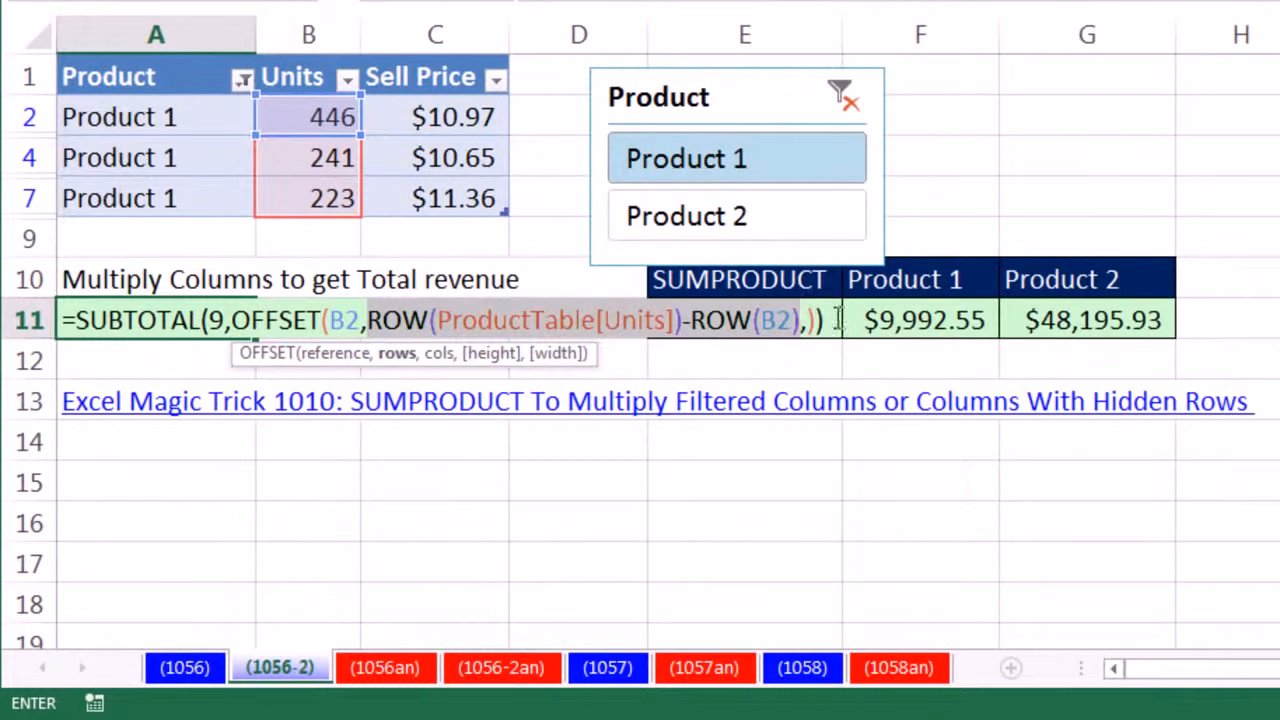
pyautogui.moveTo(840, 320); pyautogui.dragTo(5, 320)
pyautogui.press('F9')
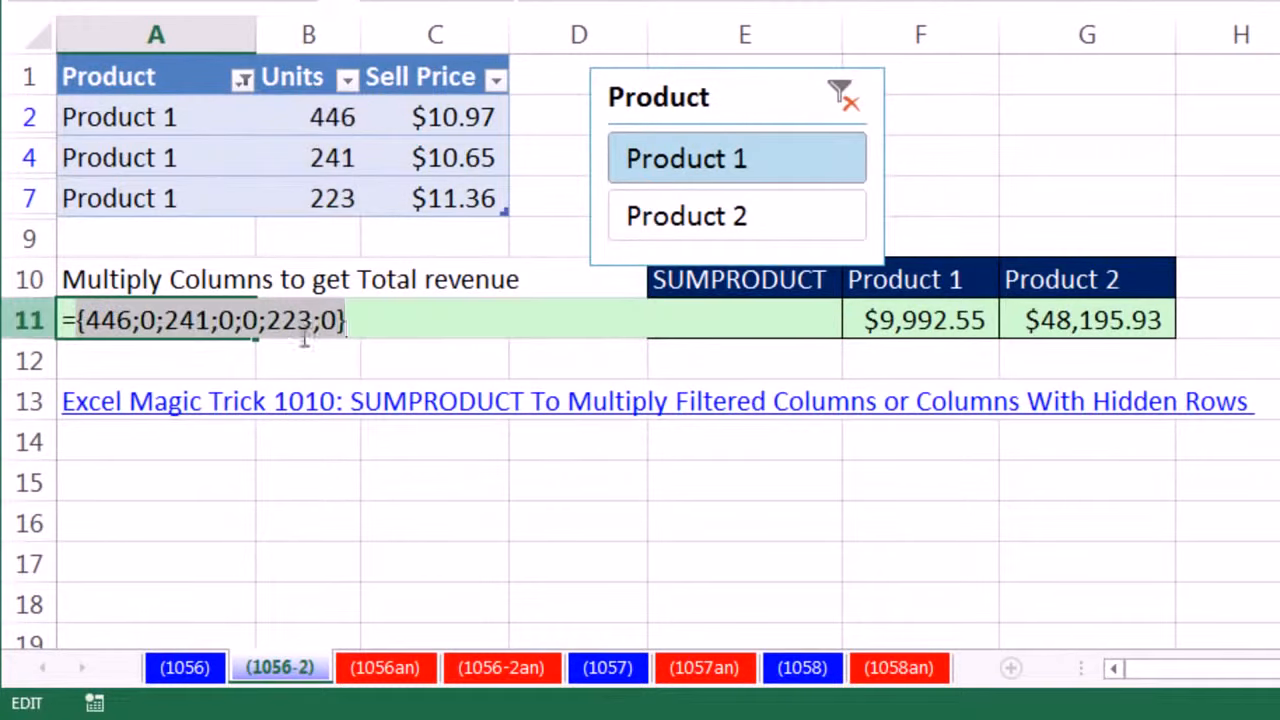
pyautogui.hotkey('ctrl', 'z')
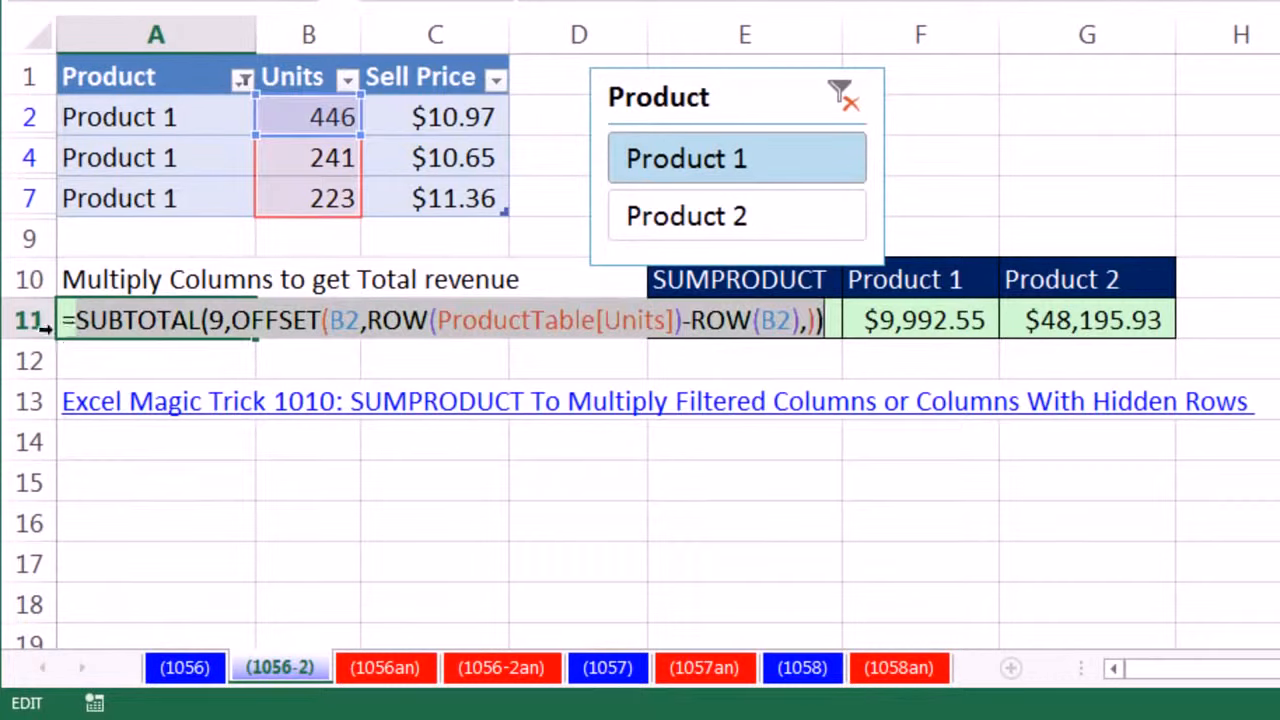
# - Wrap A11's SUBTOTAL formula in SUMPRODUCT, and evaluate its array1 argument in place, undoing the evaluation
pyautogui.click(77, 320)
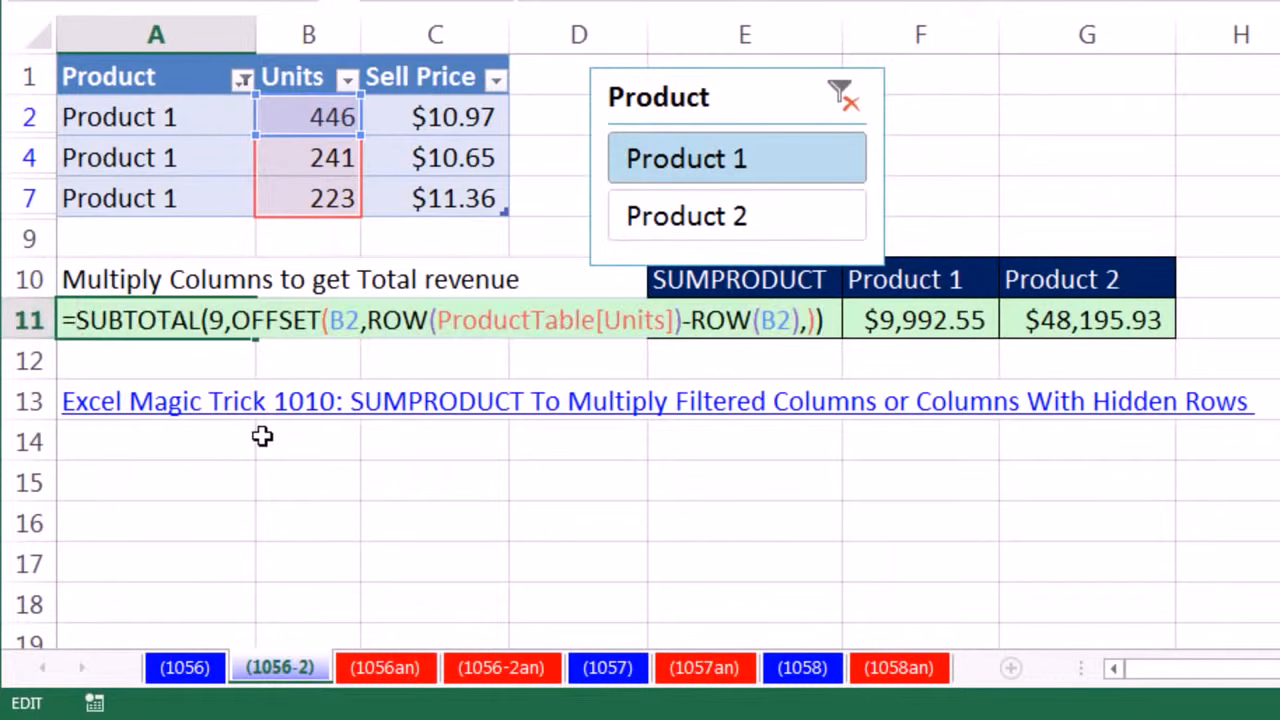
pyautogui.write('sump')
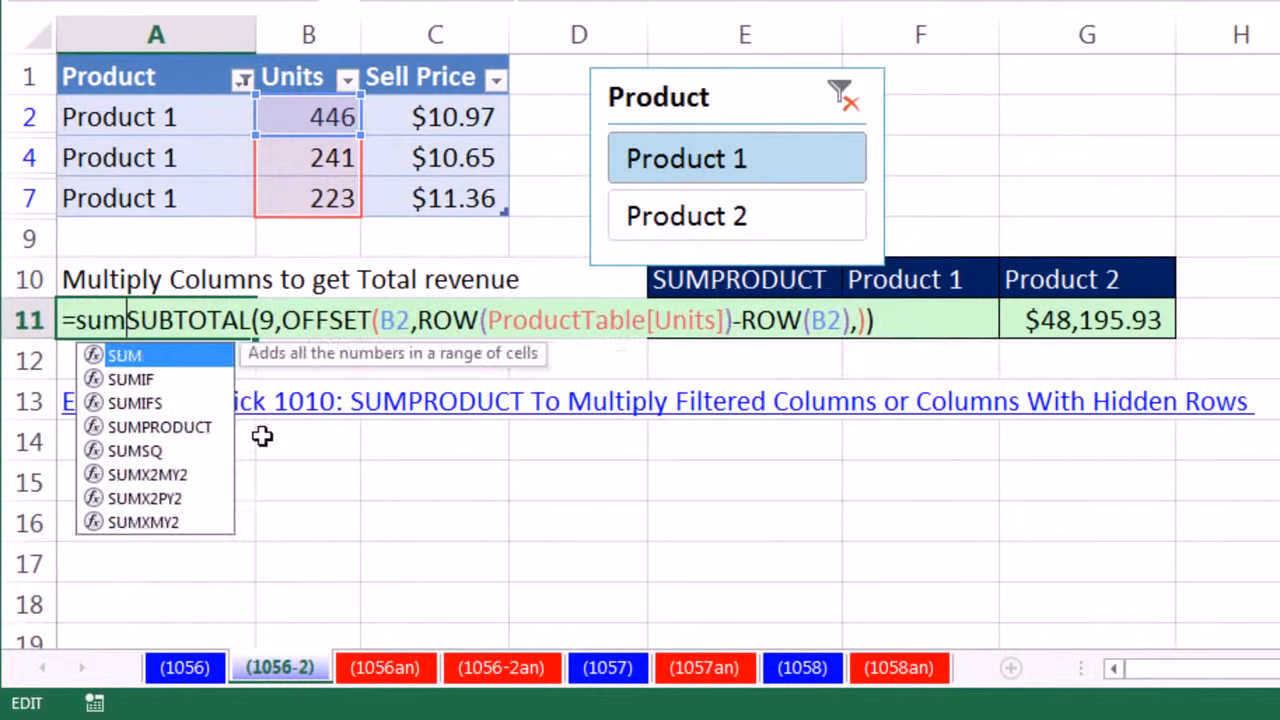
pyautogui.press('Tab')
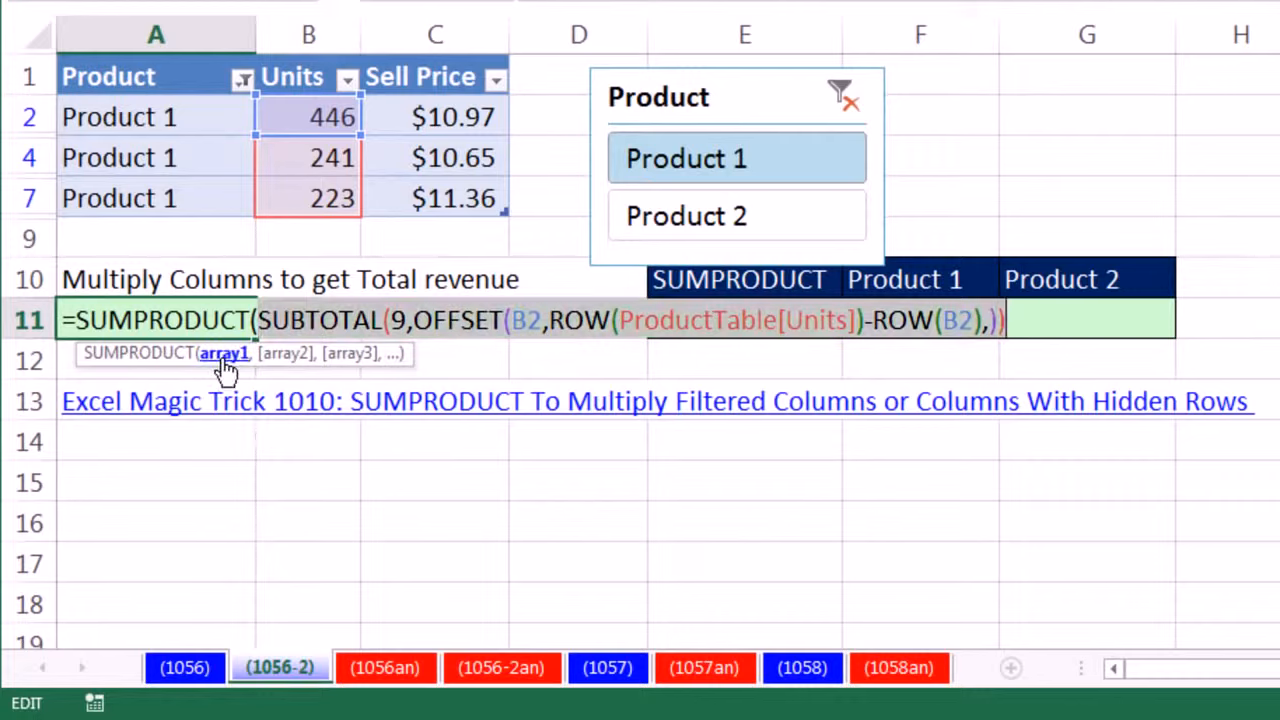
pyautogui.press('F9')
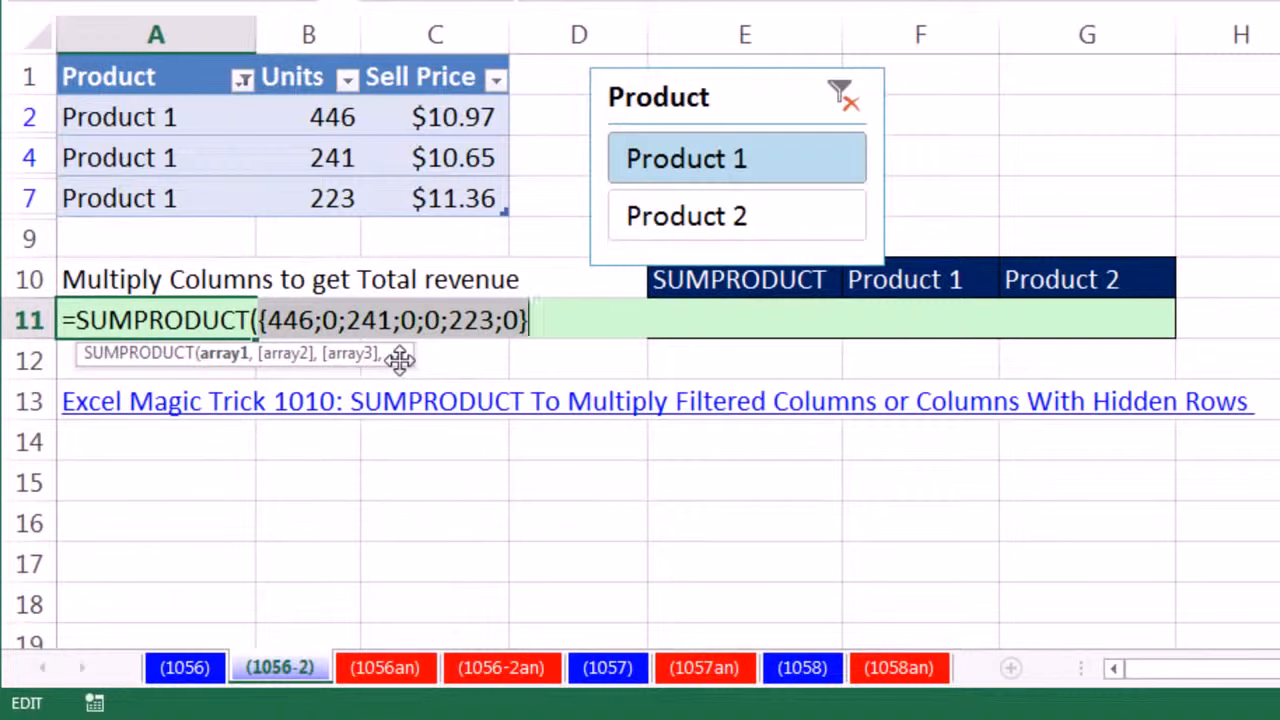
pyautogui.hotkey('ctrl', 'z')
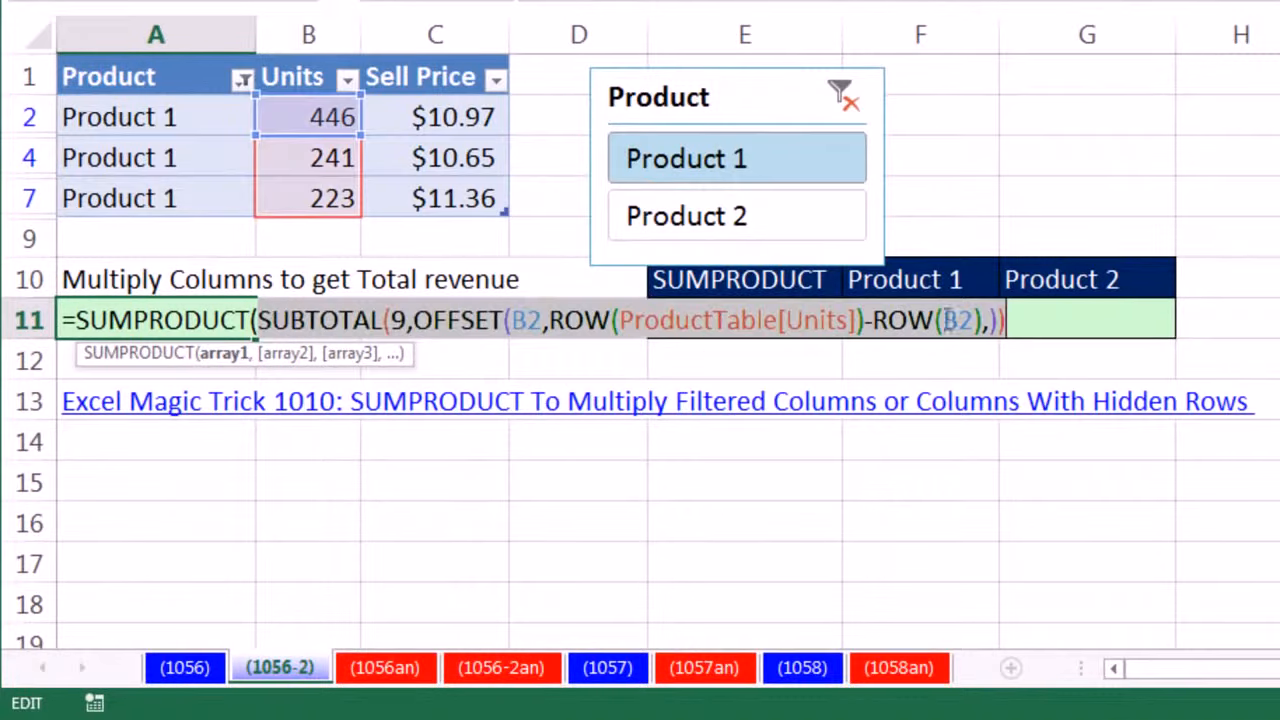
# - Add the visible Sell Price cells, C2:C7, as SUMPRODUCT's second array
pyautogui.click(1040, 320)
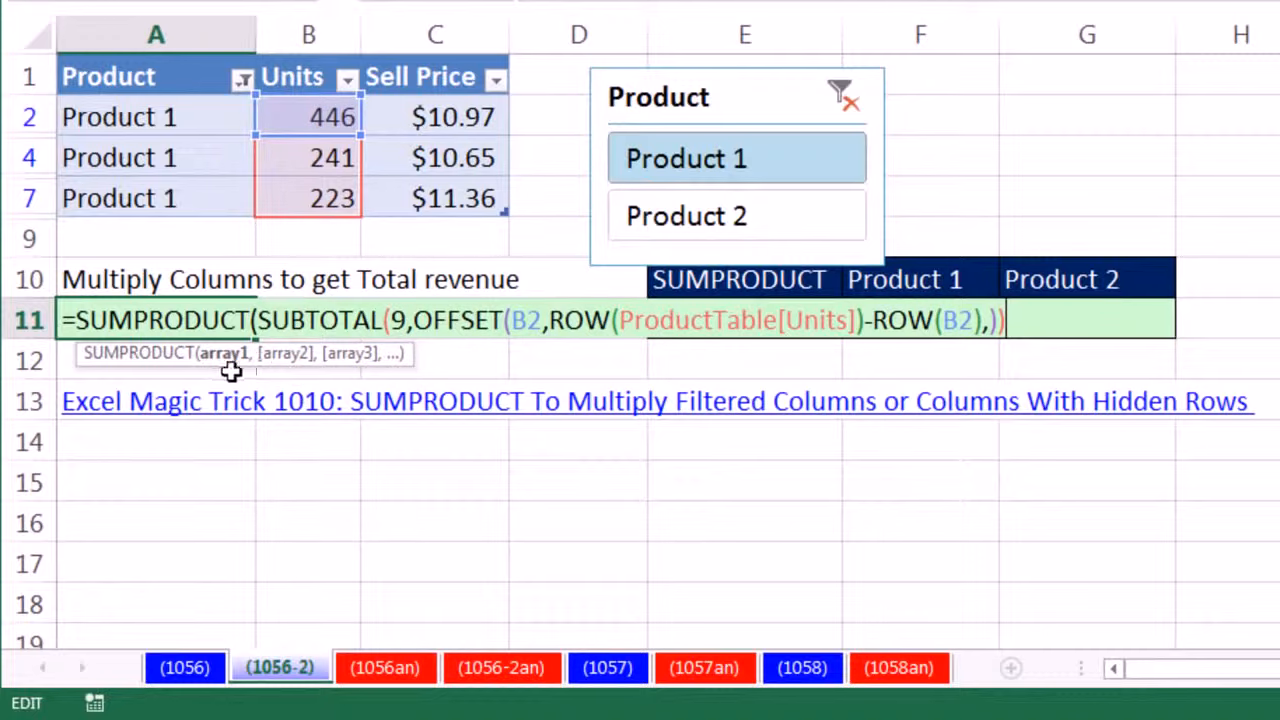
pyautogui.write(',')
pyautogui.moveTo(440, 108); pyautogui.dragTo(455, 197)
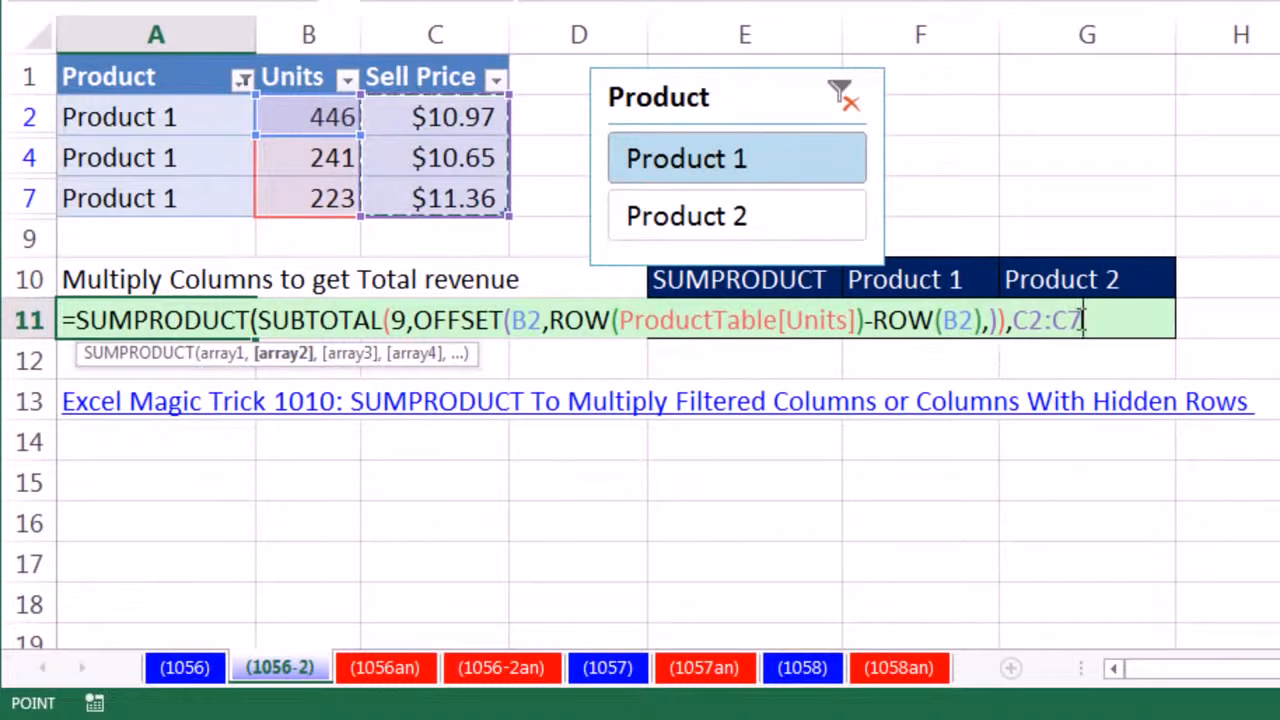
# - Replace C2:C7 in SUMPRODUCT's second array with ProductTable[Sell Price], close the function and enter the formula
pyautogui.moveTo(1010, 320); pyautogui.dragTo(1145, 336)
pyautogui.click(1145, 336)
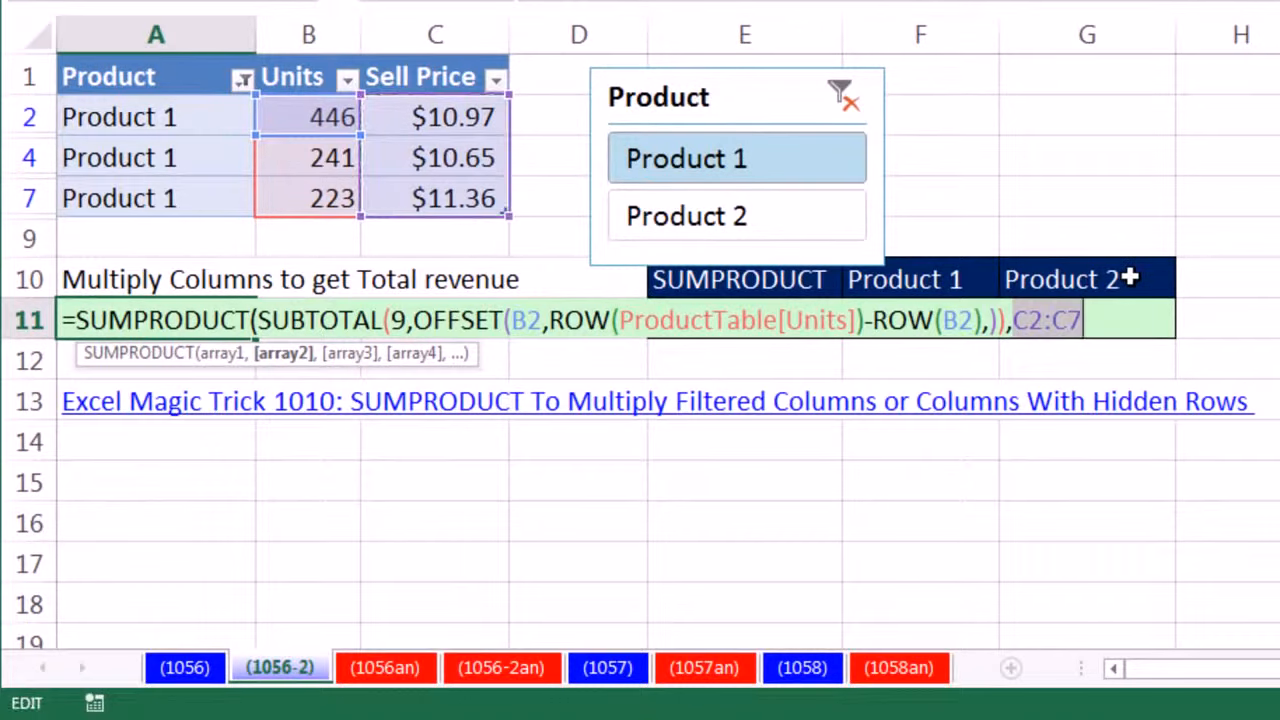
pyautogui.write('pr')
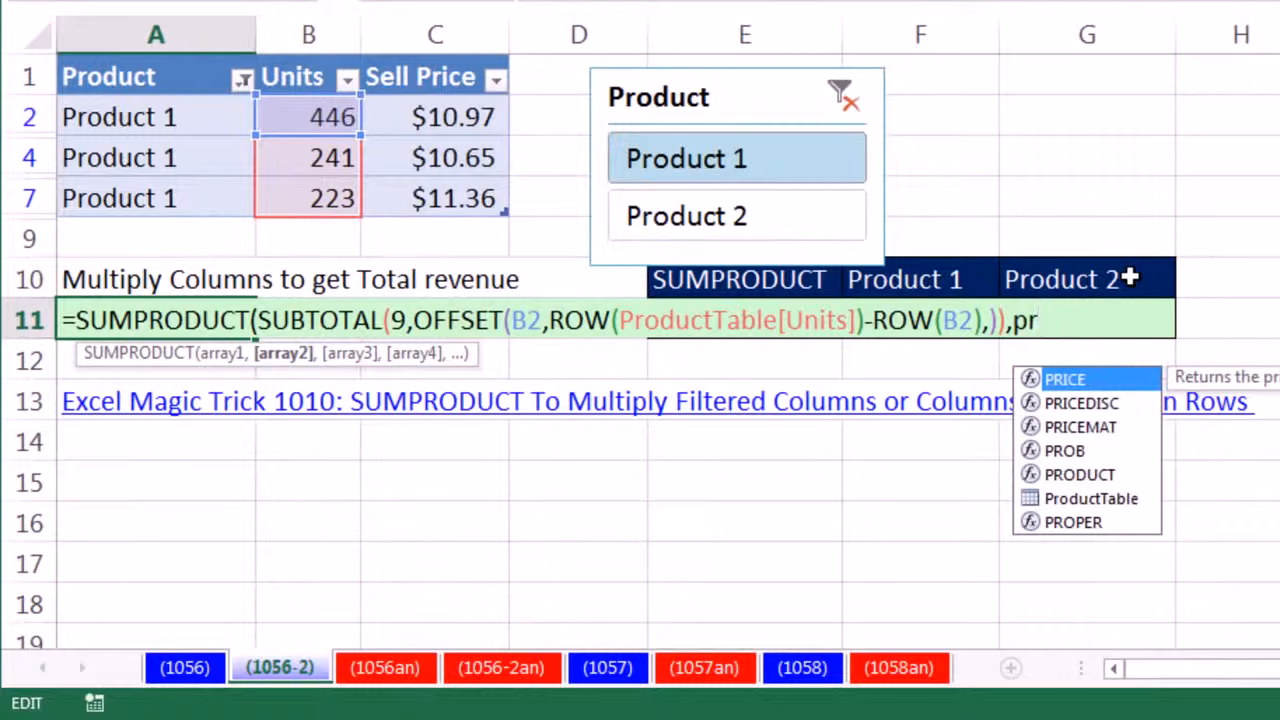
pyautogui.press('Down')
pyautogui.press('Down')
pyautogui.press('Down')
pyautogui.press('Down')
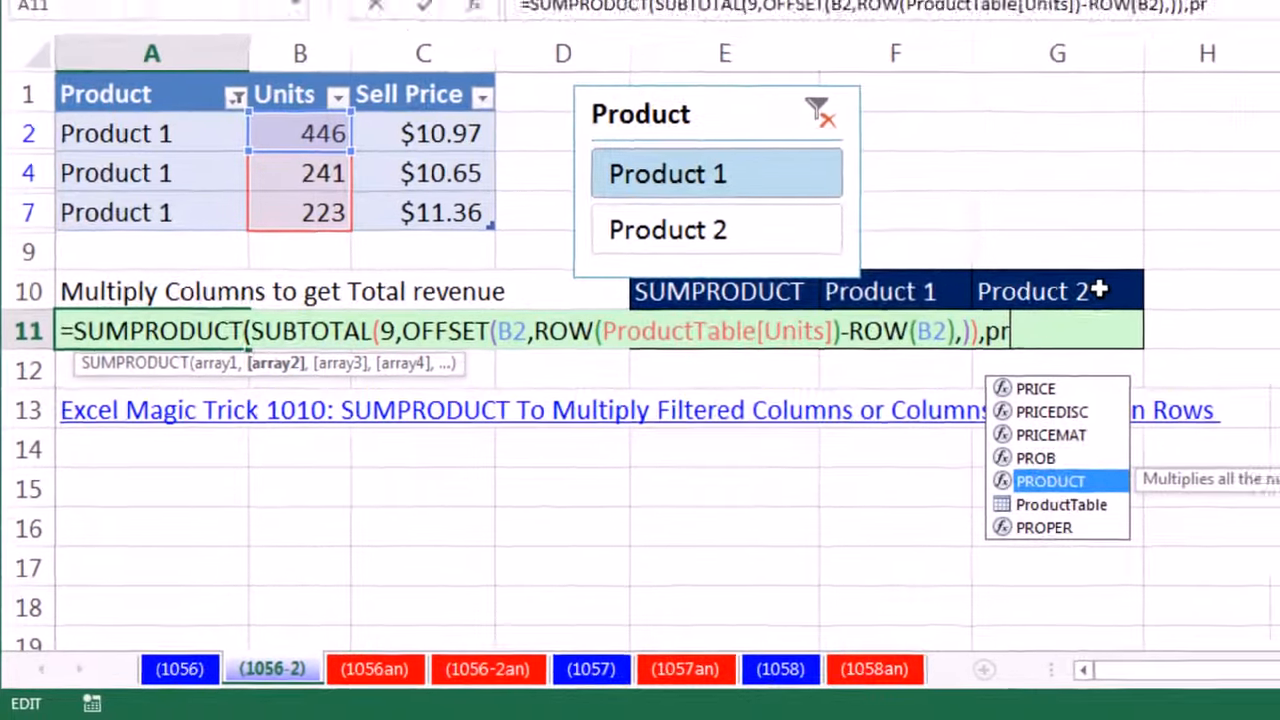
pyautogui.press('Down')
pyautogui.press('Tab')
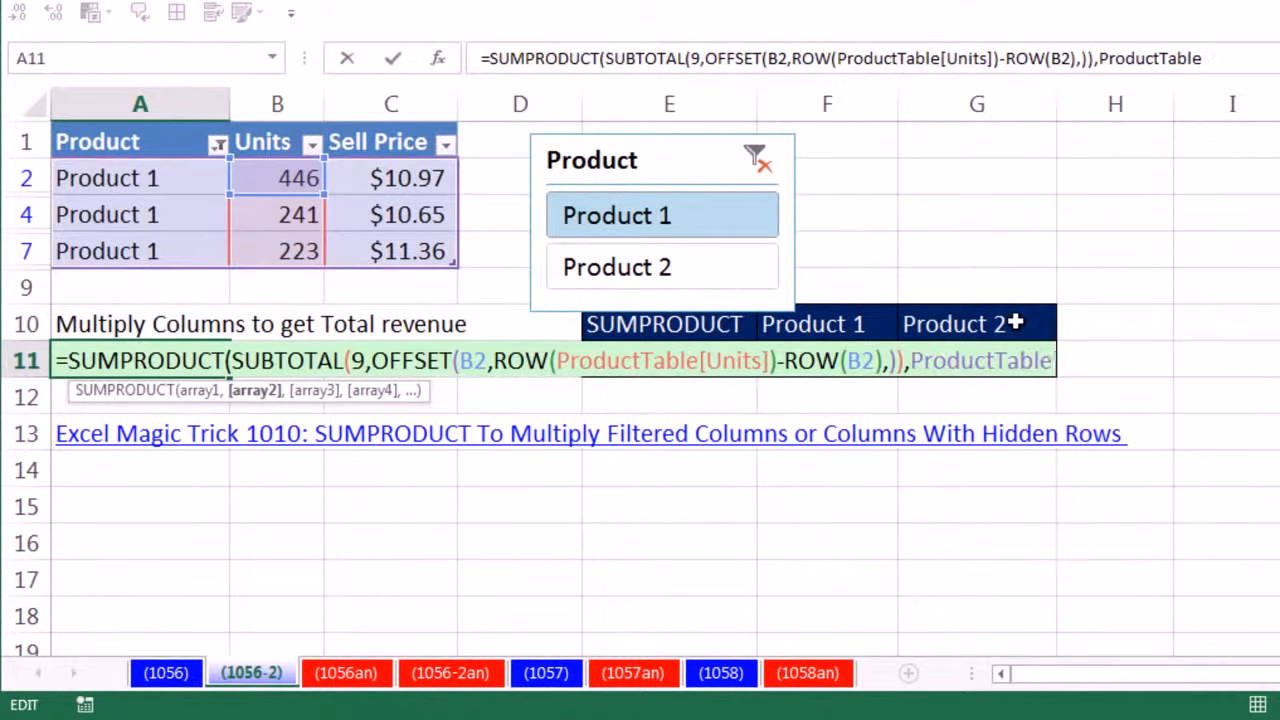
pyautogui.write('[s')
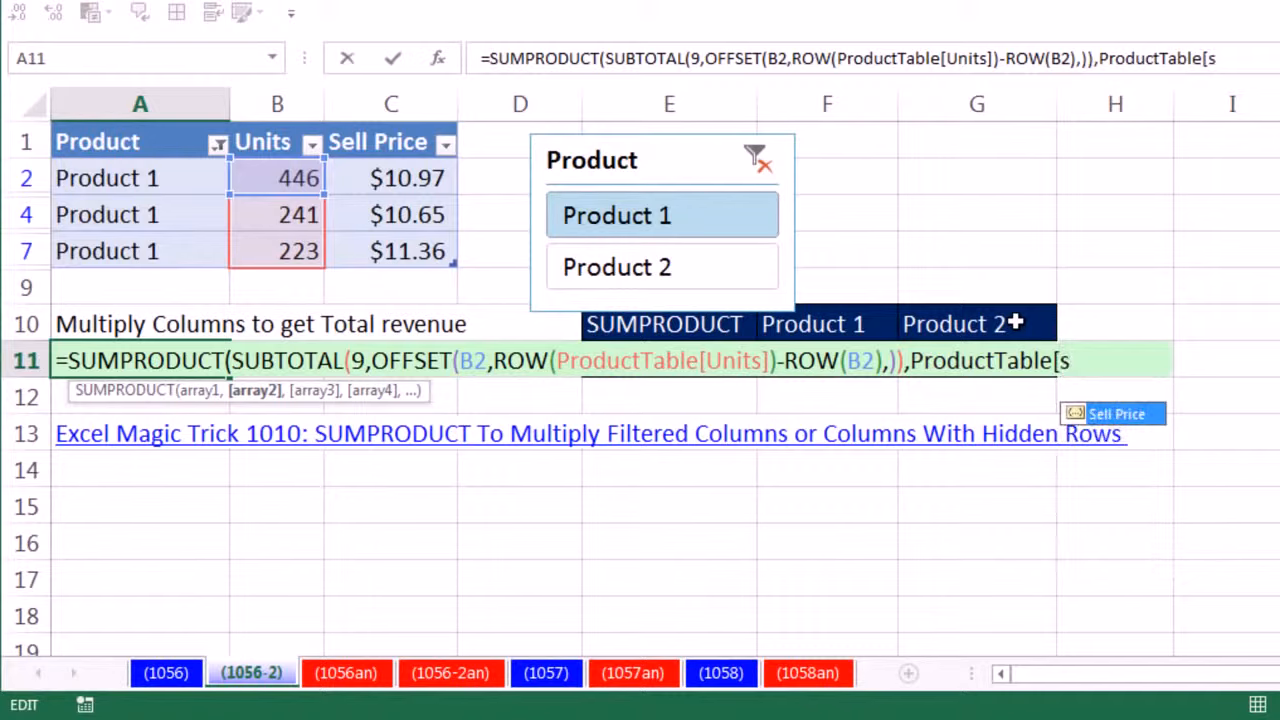
pyautogui.press('Tab')
pyautogui.write('])')
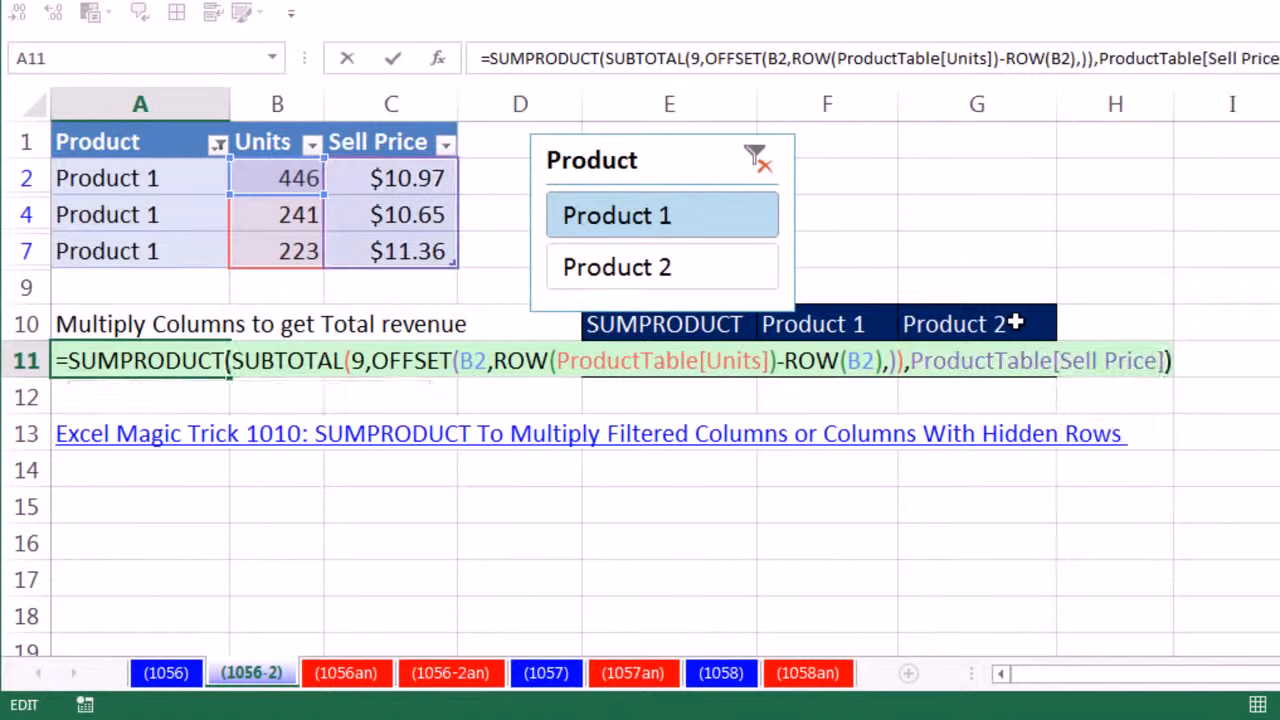
pyautogui.press('Return')
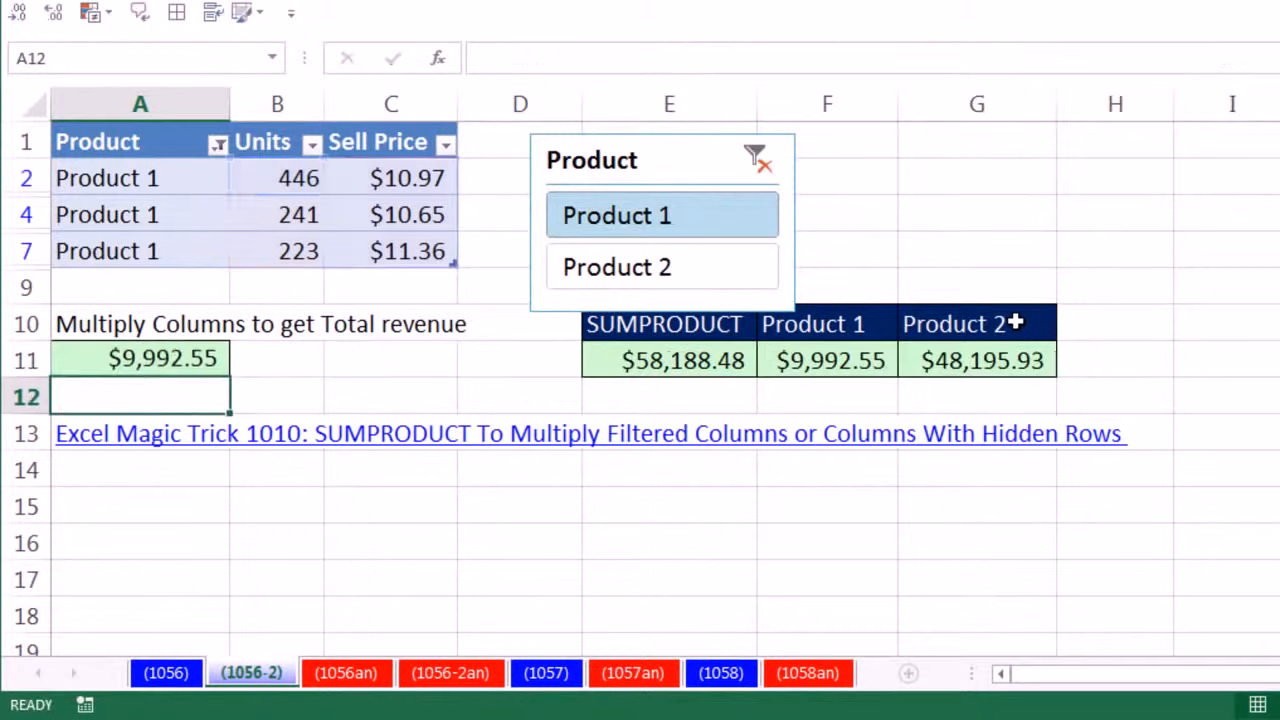
# - Check the revenue total in A11 with the slicer on Product 2, Product 1, no filter, and Product 1 again
pyautogui.click(621, 268)
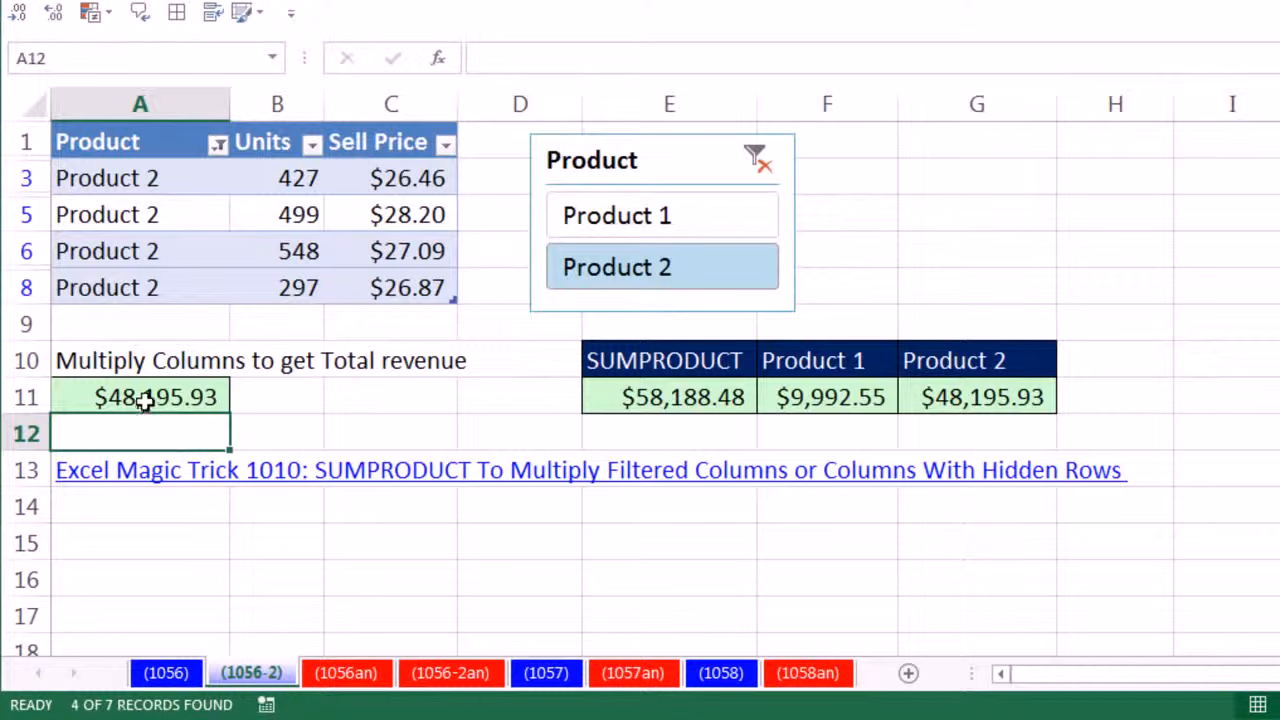
pyautogui.click(627, 220)
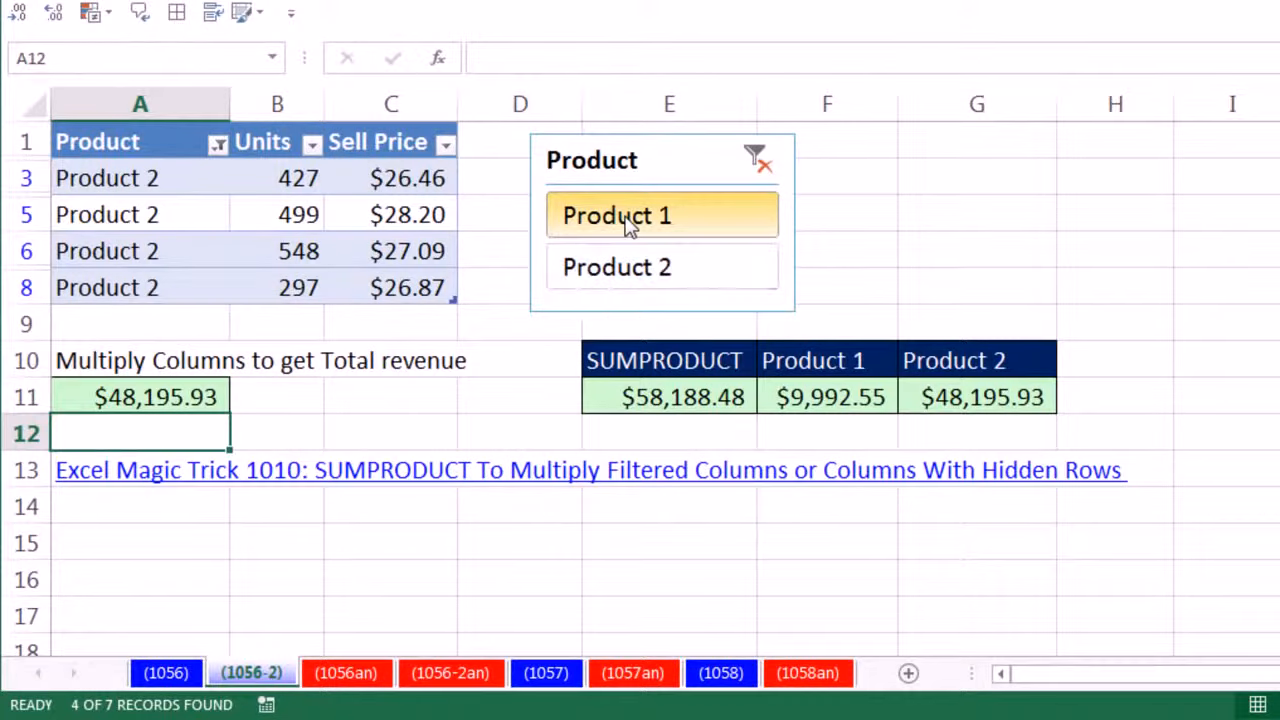
pyautogui.click(771, 160)
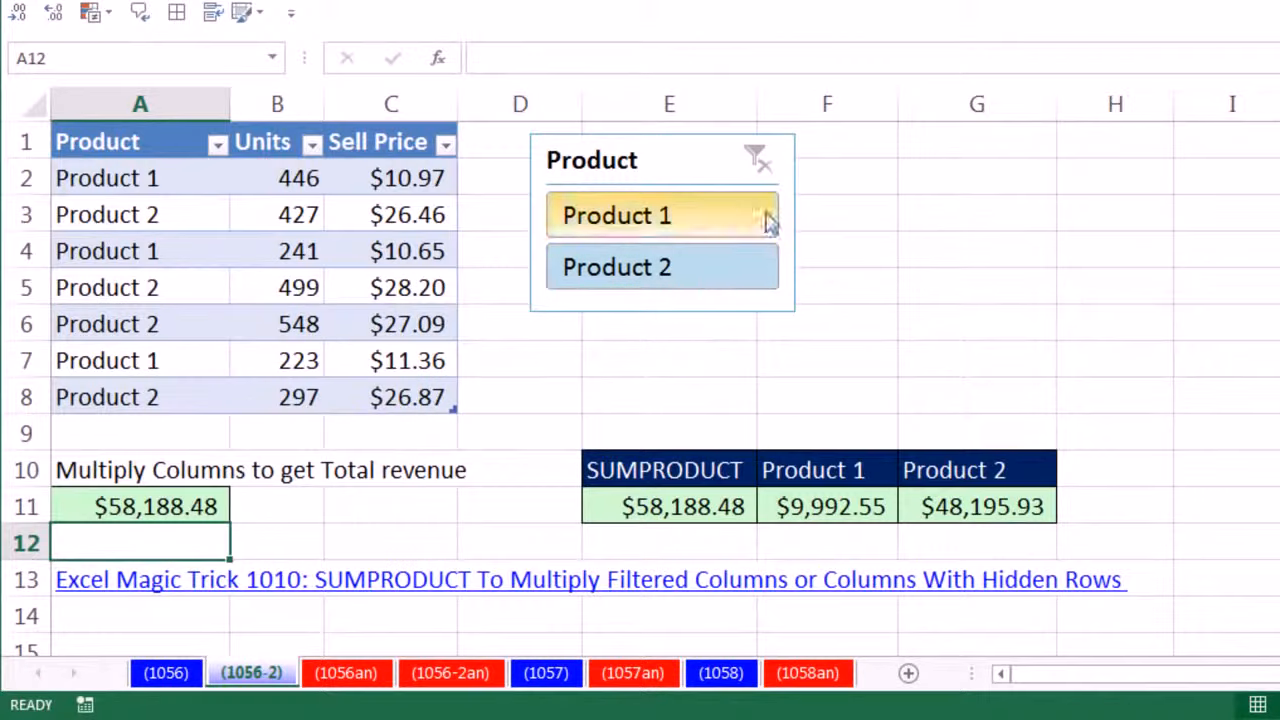
pyautogui.click(610, 224)
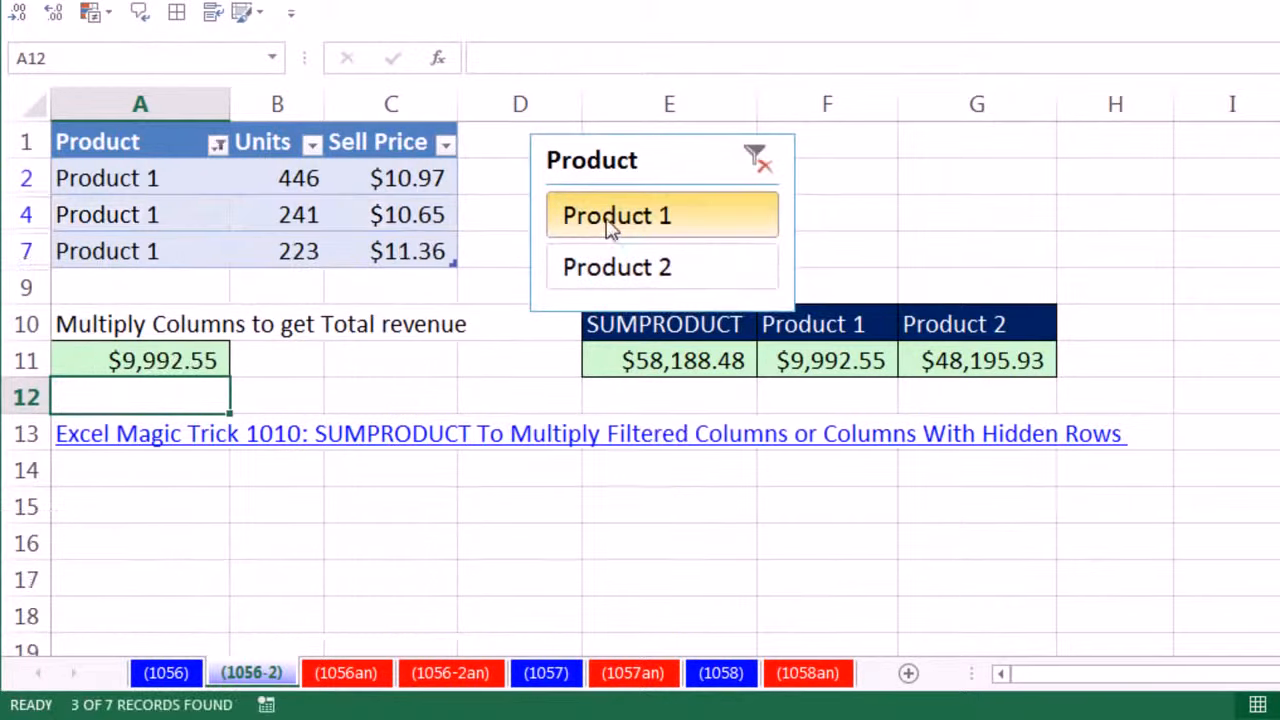
# - Open the SUMPRODUCT formula in A11 for editing
pyautogui.doubleClick(195, 361)
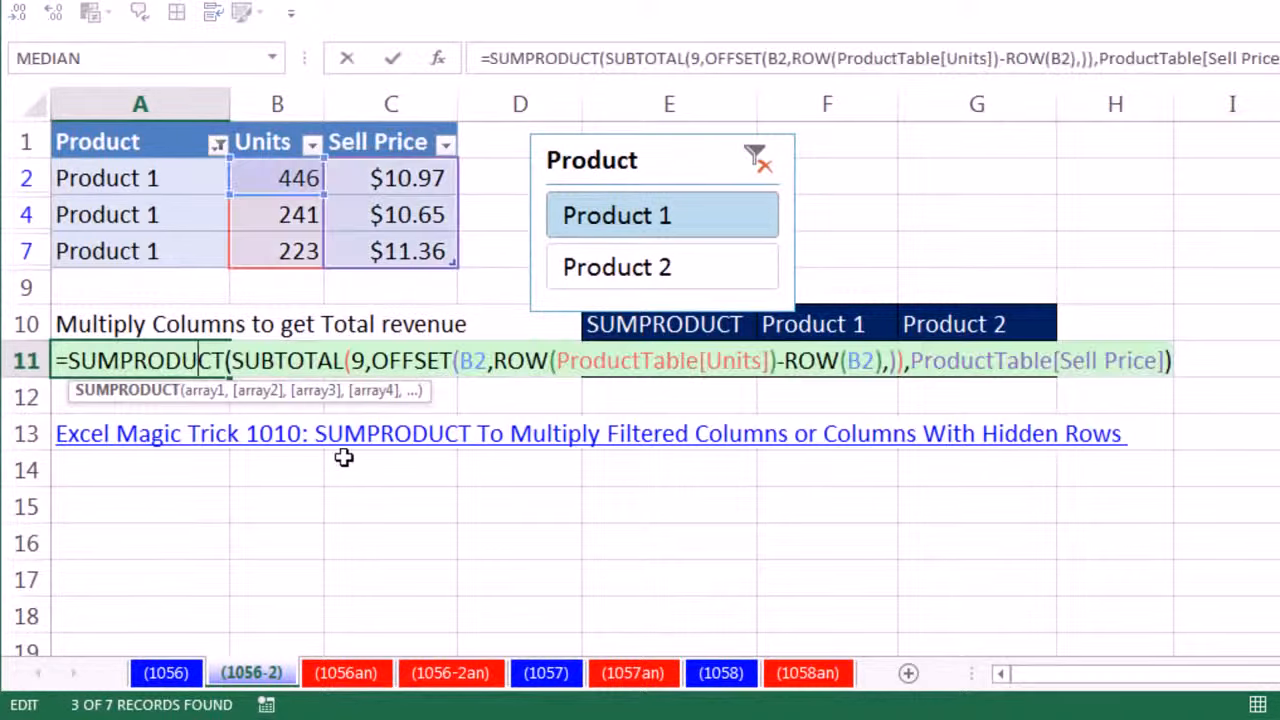